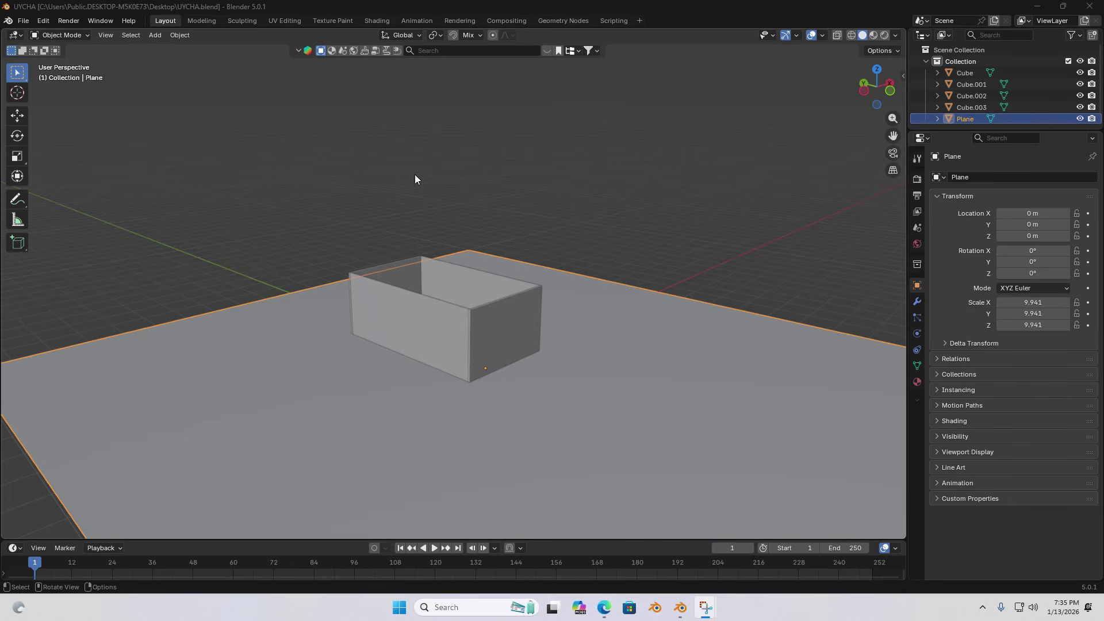
Step: Examine the open box on the ground plane from several angles, including the front view
middle_drag(408, 179, 603, 337)
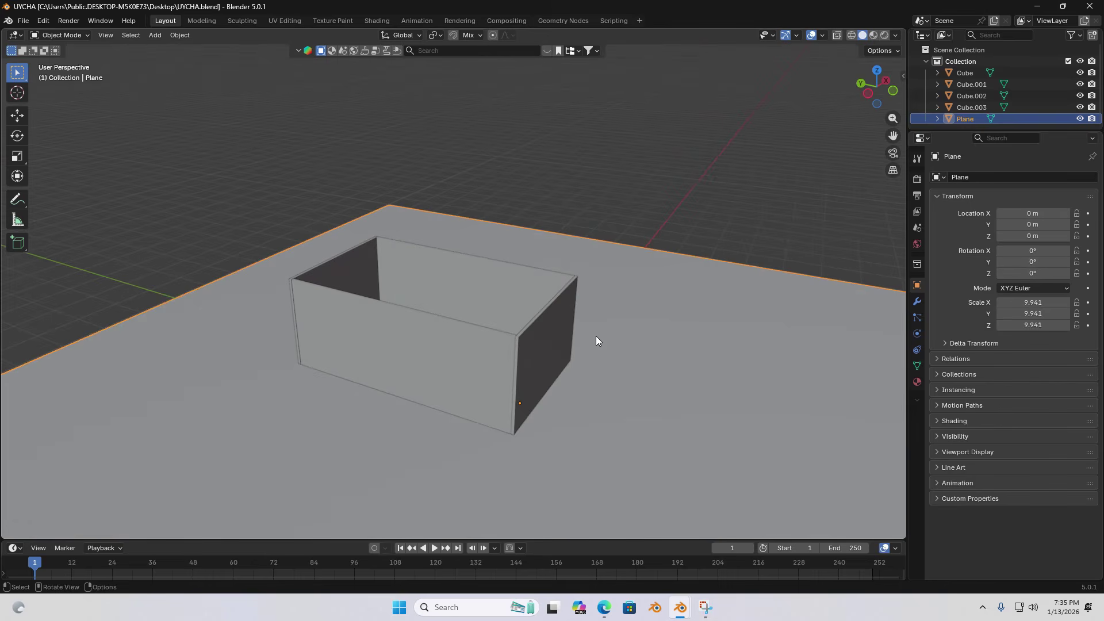
click(893, 90)
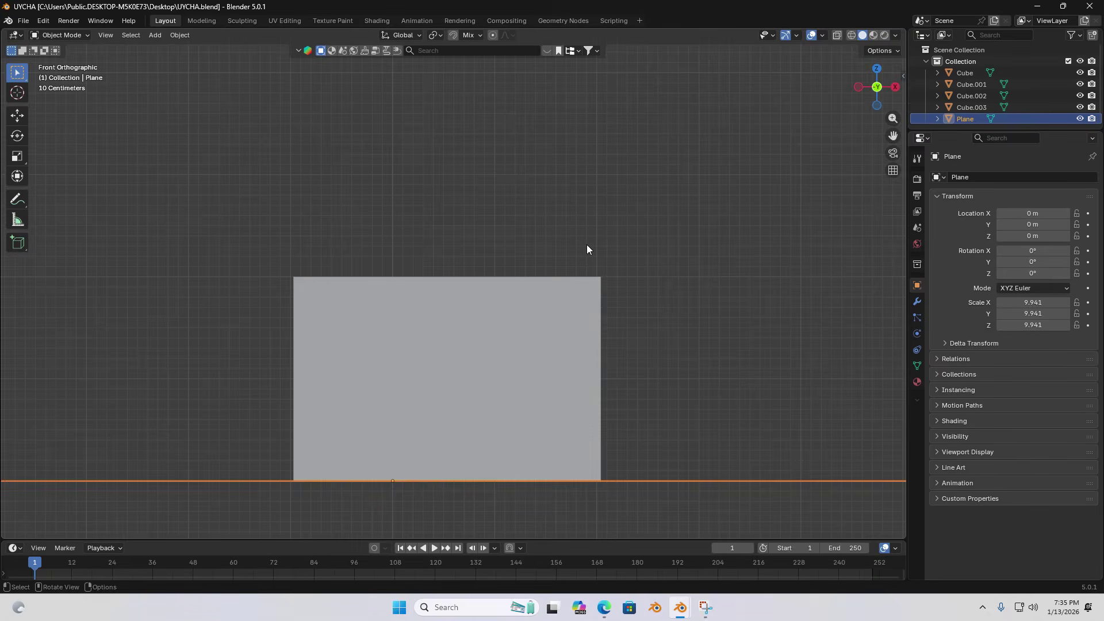
middle_drag(587, 249, 587, 377)
middle_drag(355, 357, 639, 343)
scroll(530, 341, up, 5)
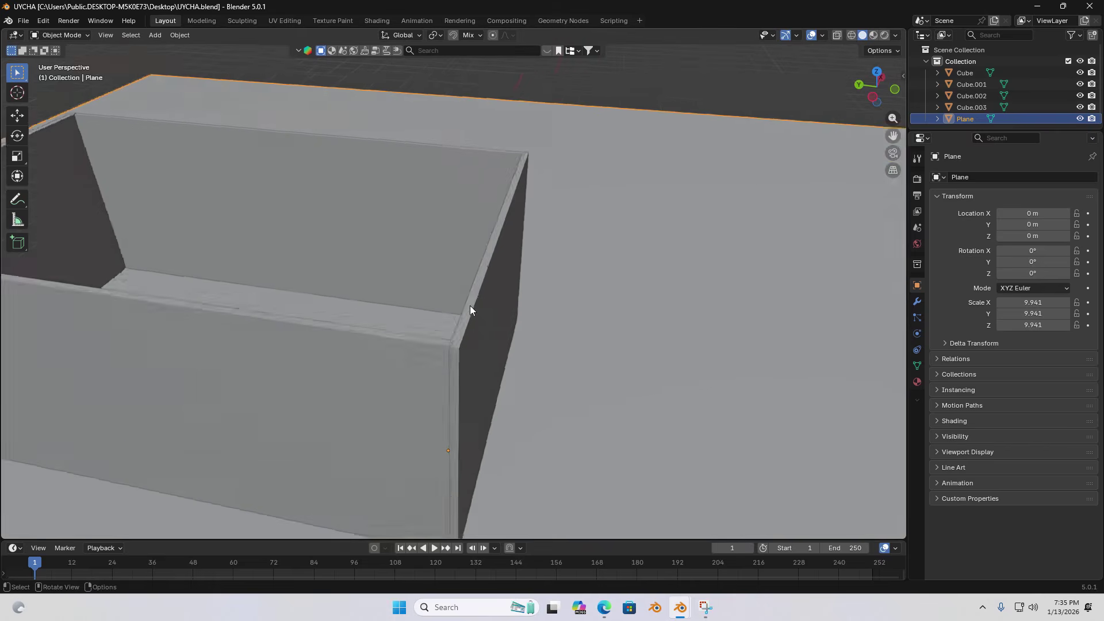
scroll(470, 310, down, 6)
middle_drag(395, 314, 689, 312)
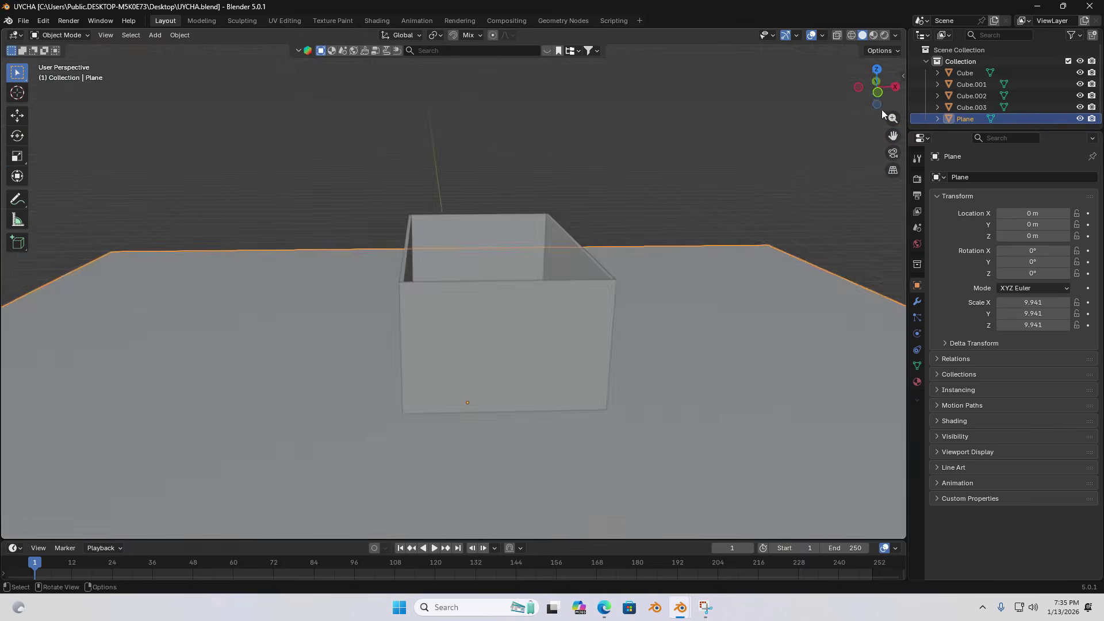
click(876, 81)
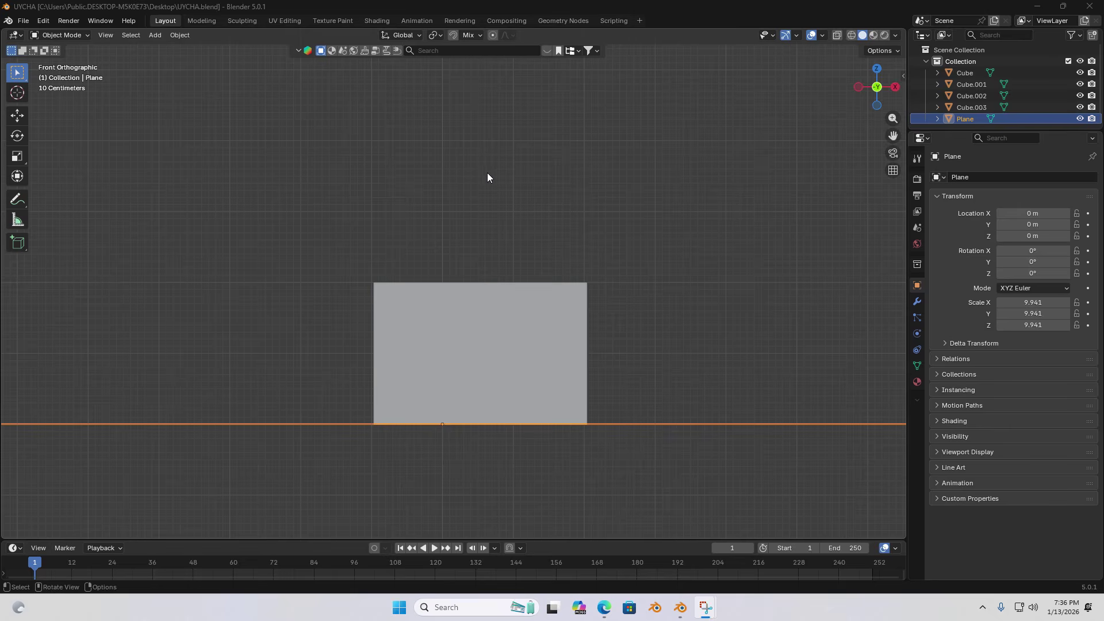
Step: Add a cone mesh and raise it along Z to about 4.19 m, above the open box
middle_drag(487, 173, 497, 261)
key(shift+a)
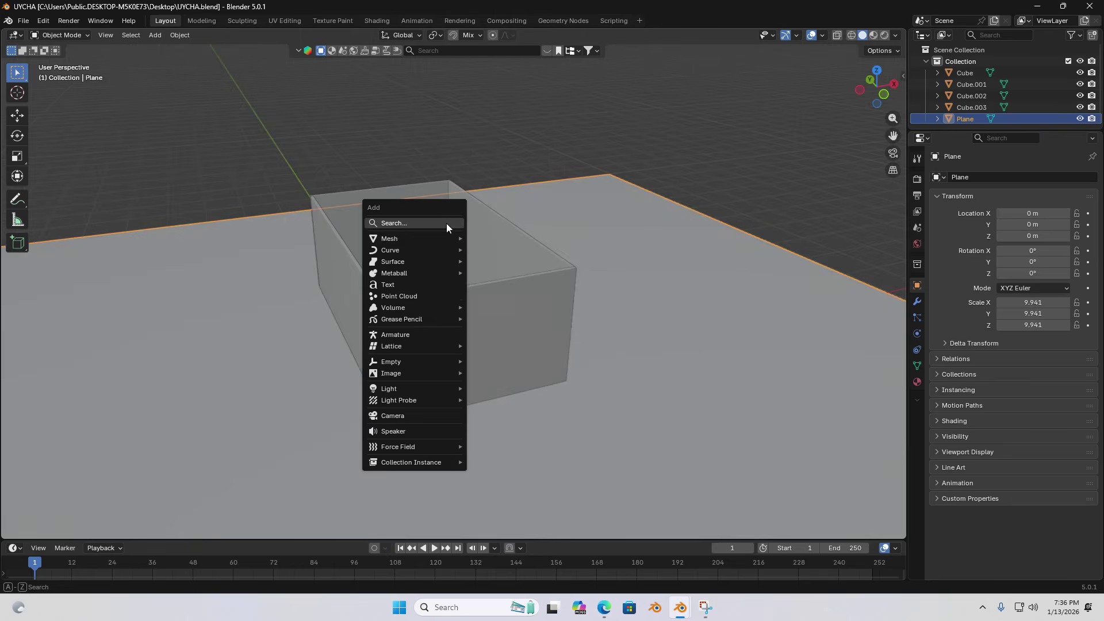
mouse_move(433, 239)
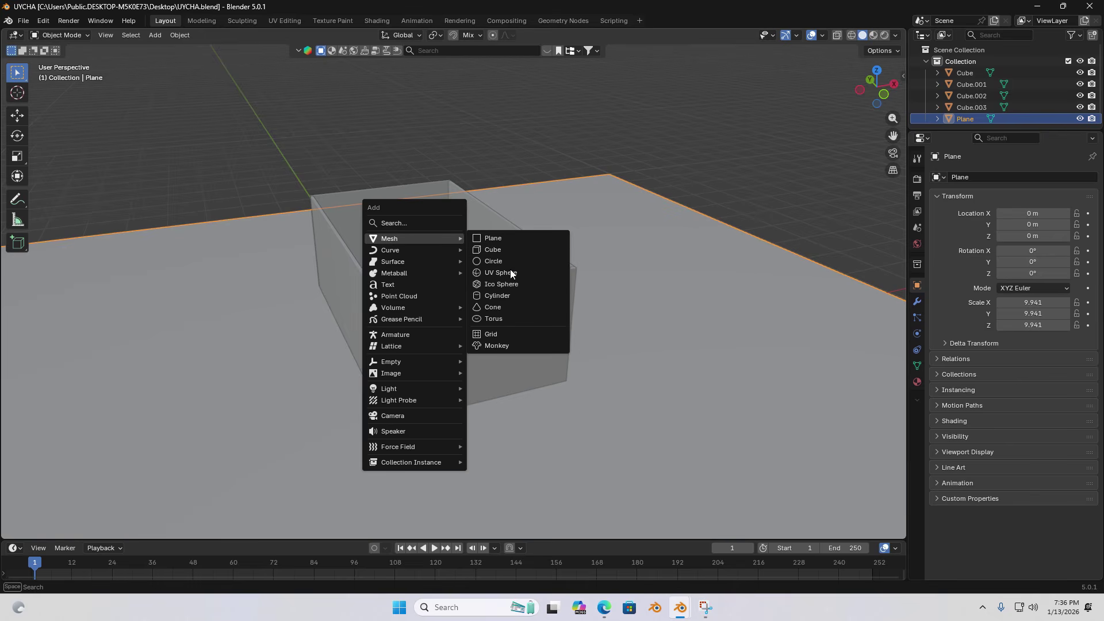
click(516, 310)
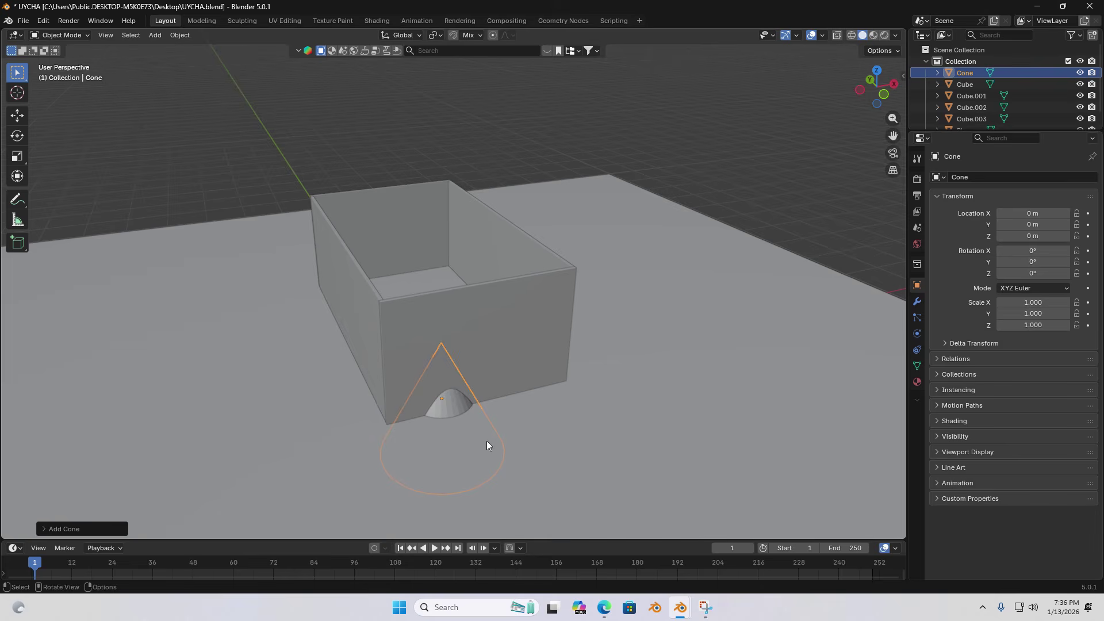
key(g)
key(z)
click(489, 167)
middle_drag(489, 167, 484, 220)
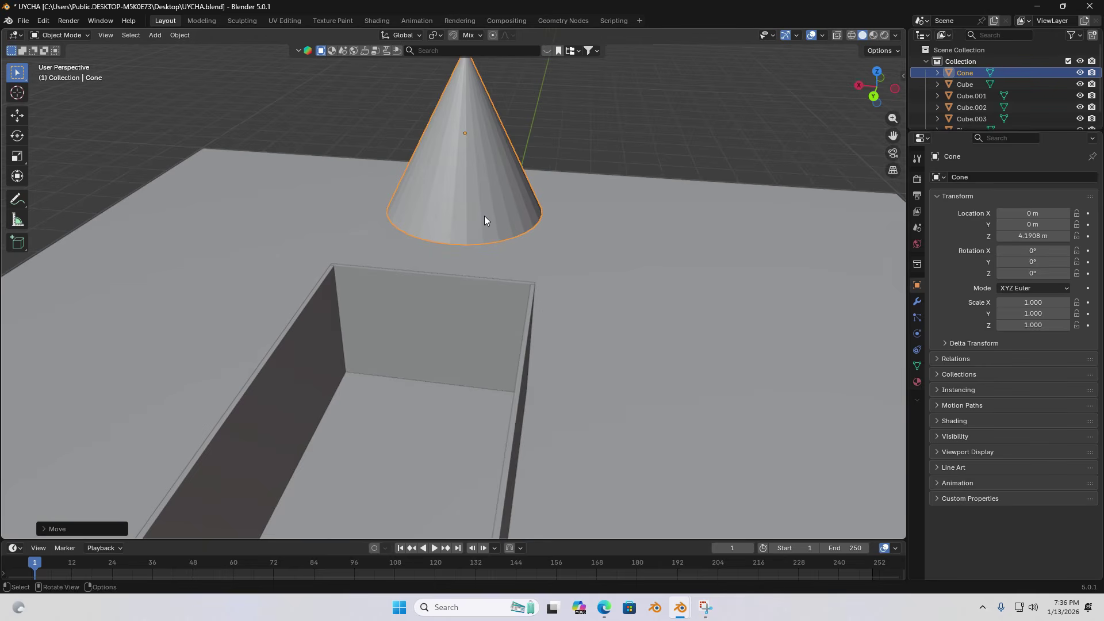
Step: In Edit Mode, select the cone's base vertices visible from the right view, leaving out the middle one
key(Tab)
scroll(484, 216, up, 5)
middle_drag(419, 375, 562, 257)
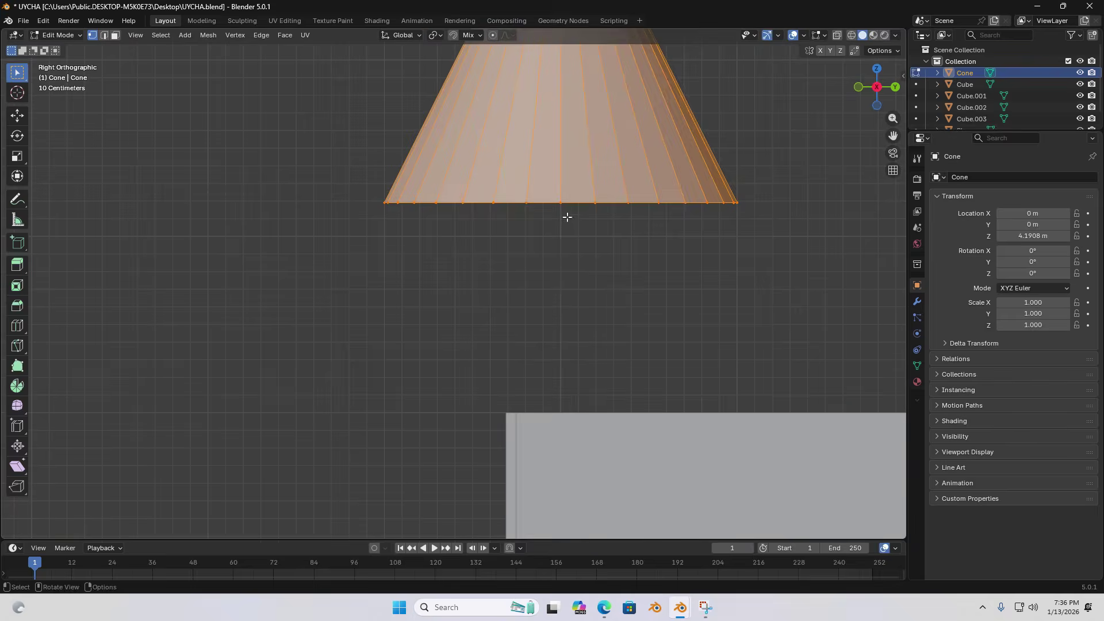
scroll(567, 216, down, 3)
middle_drag(534, 411, 562, 249)
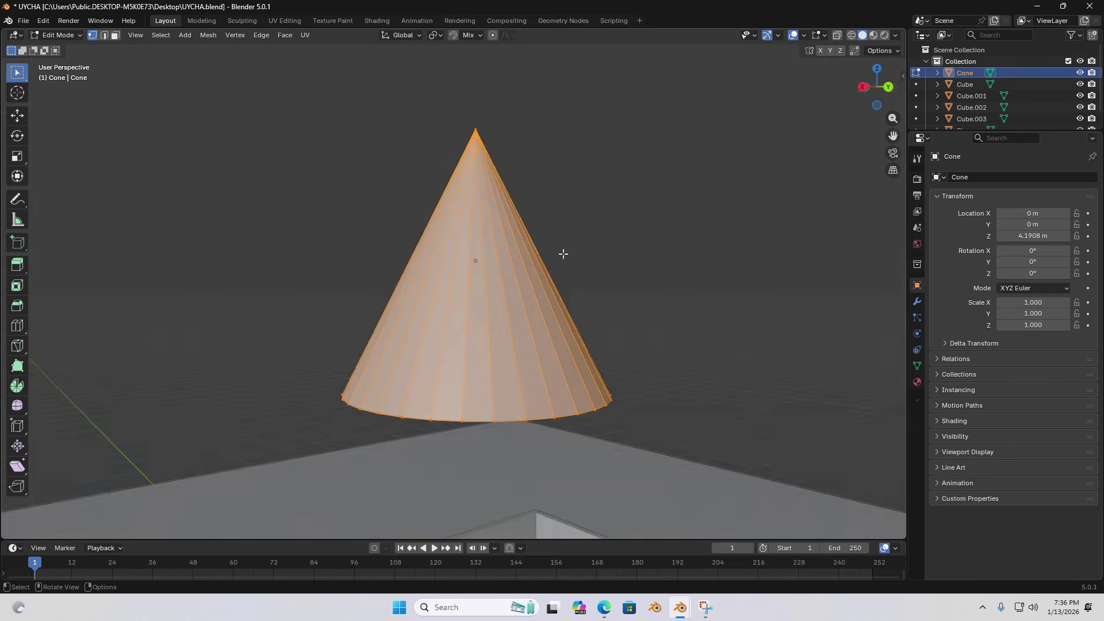
drag(867, 85, 652, 278)
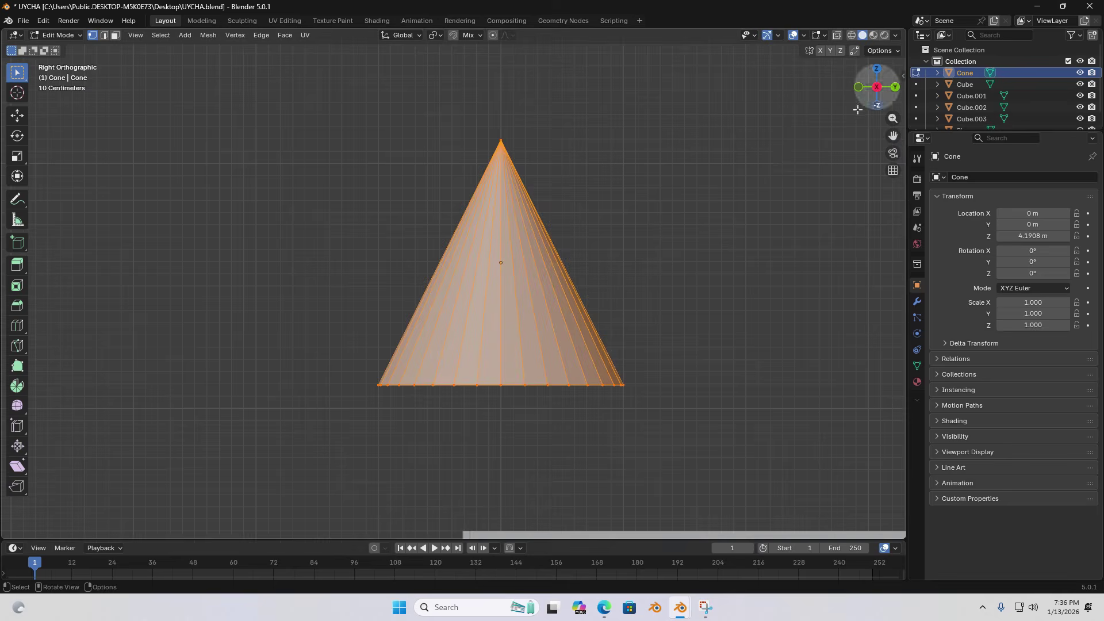
click(873, 101)
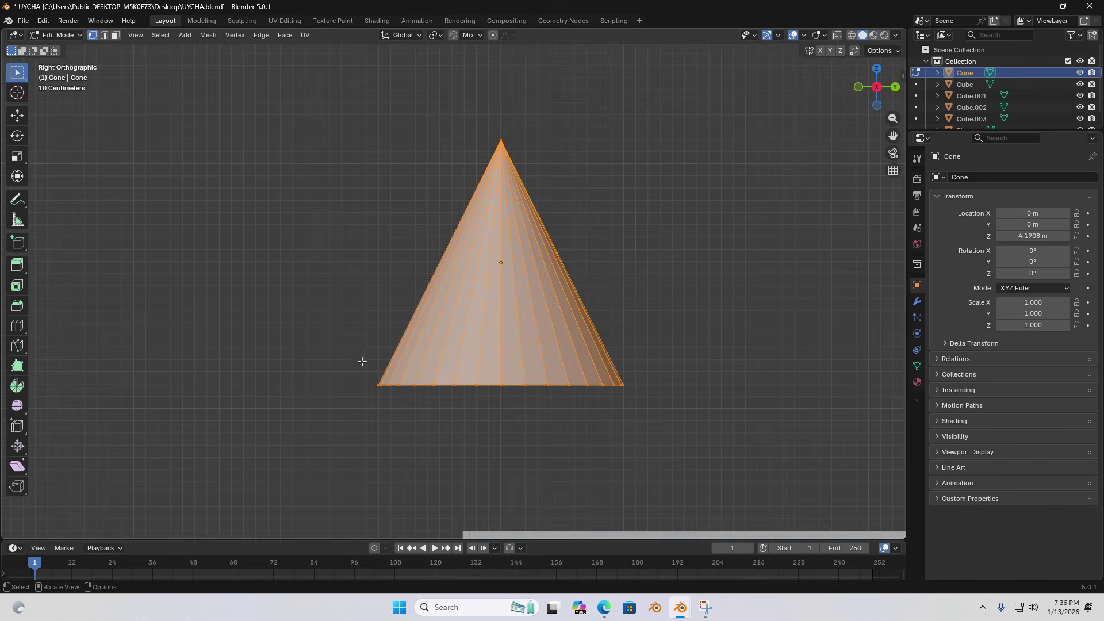
key(b)
drag(363, 364, 481, 407)
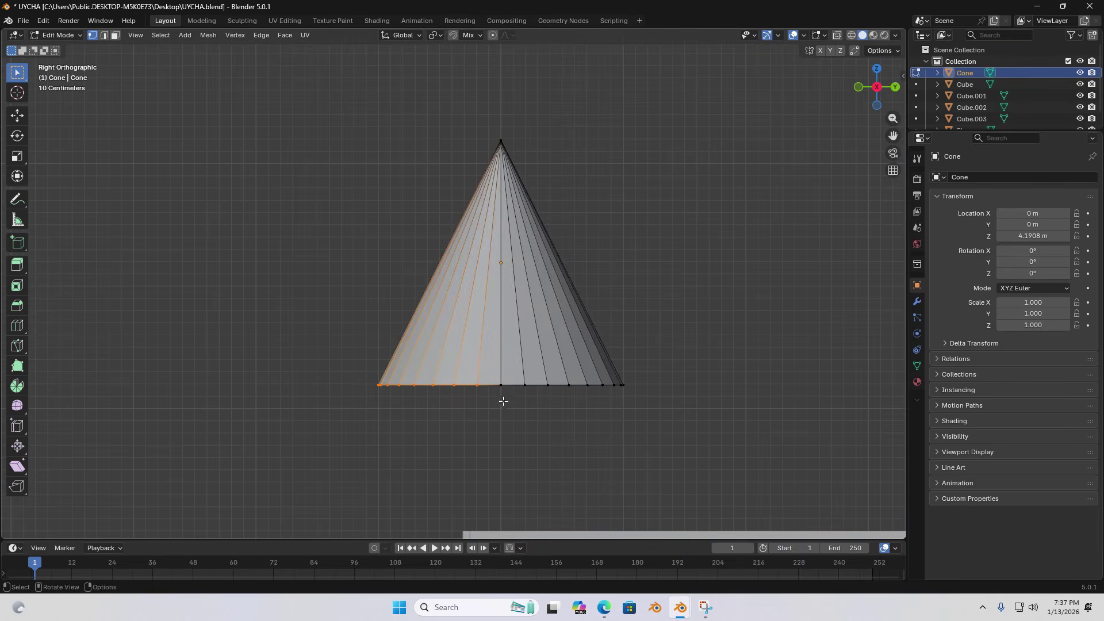
shift+drag(520, 361, 636, 406)
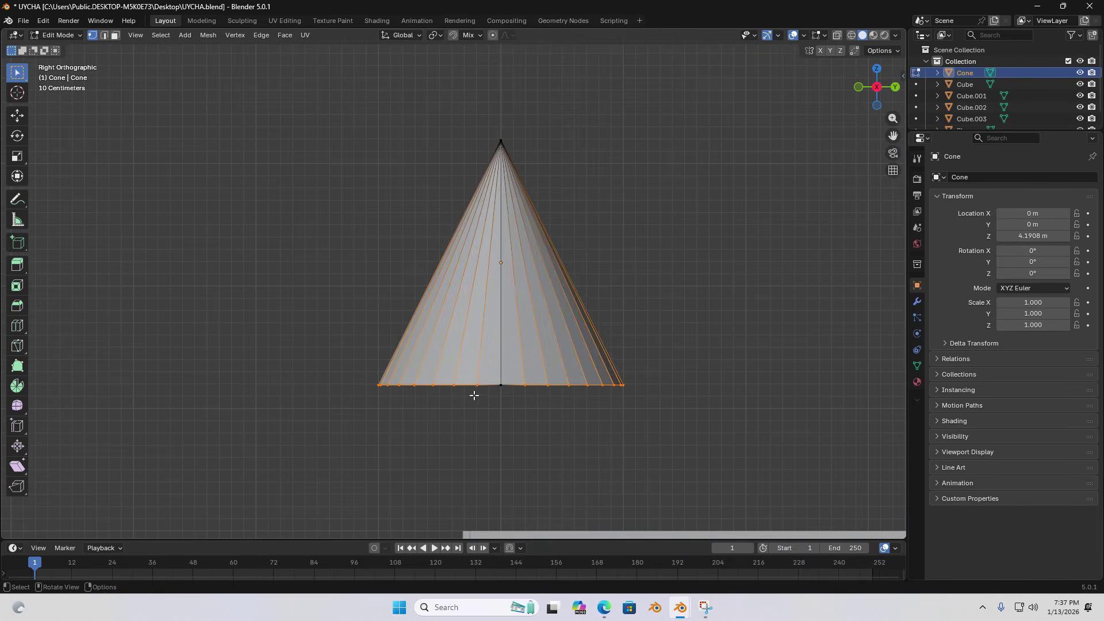
click(473, 396)
Step: Add the opposite side's base vertices except the middle one to the selection and delete them, leaving an inverted-V profile
middle_drag(474, 396, 750, 390)
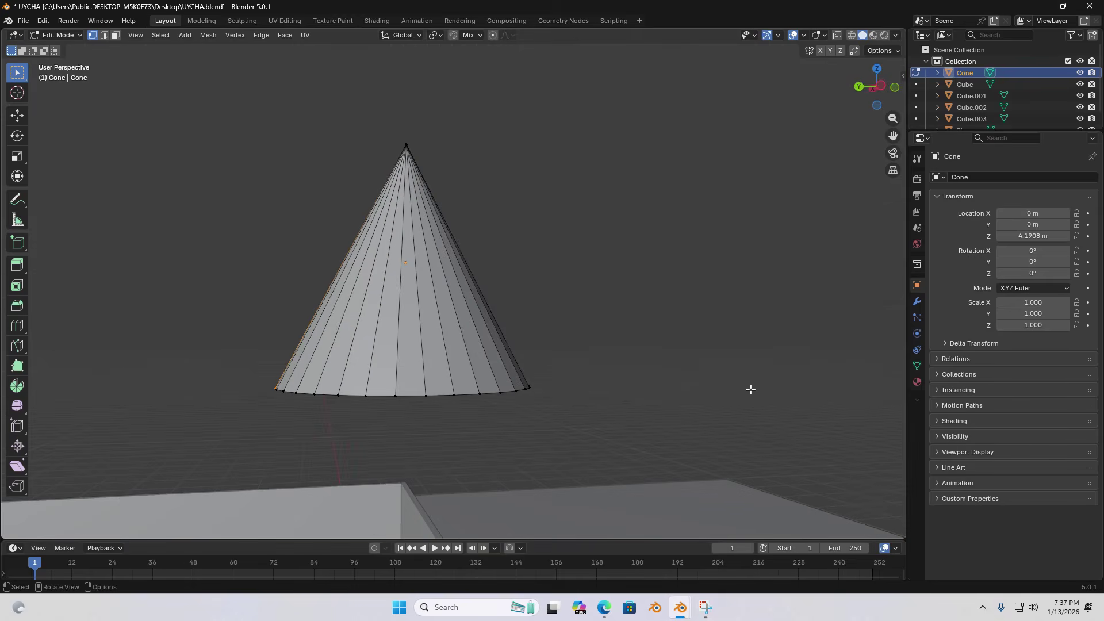
click(894, 85)
key(b)
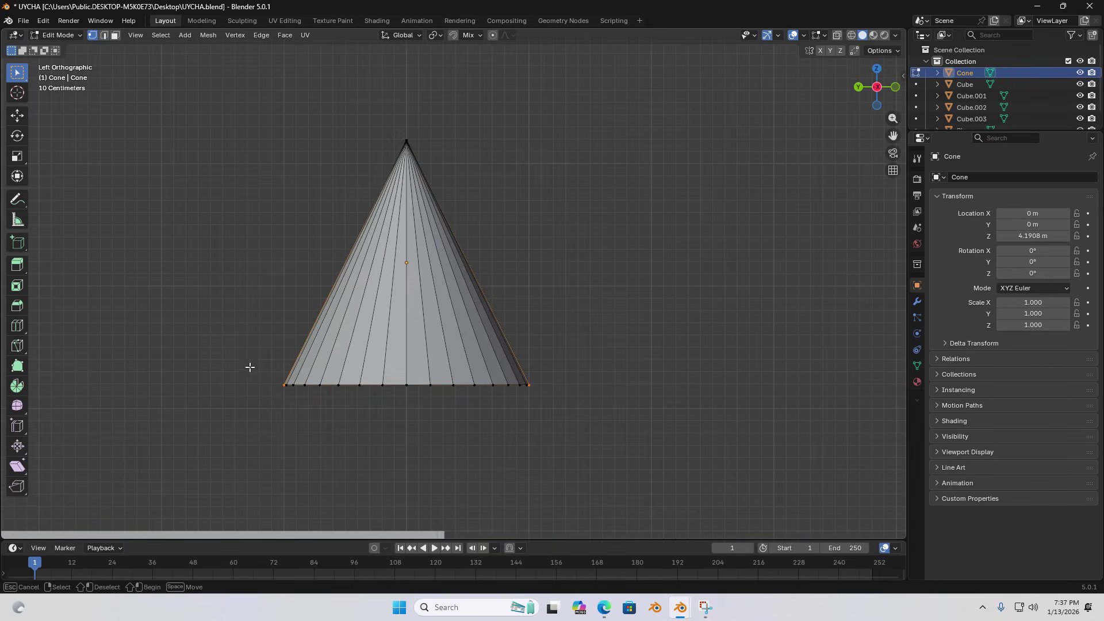
drag(250, 367, 397, 406)
key(b)
drag(421, 367, 567, 412)
middle_drag(539, 339, 393, 357)
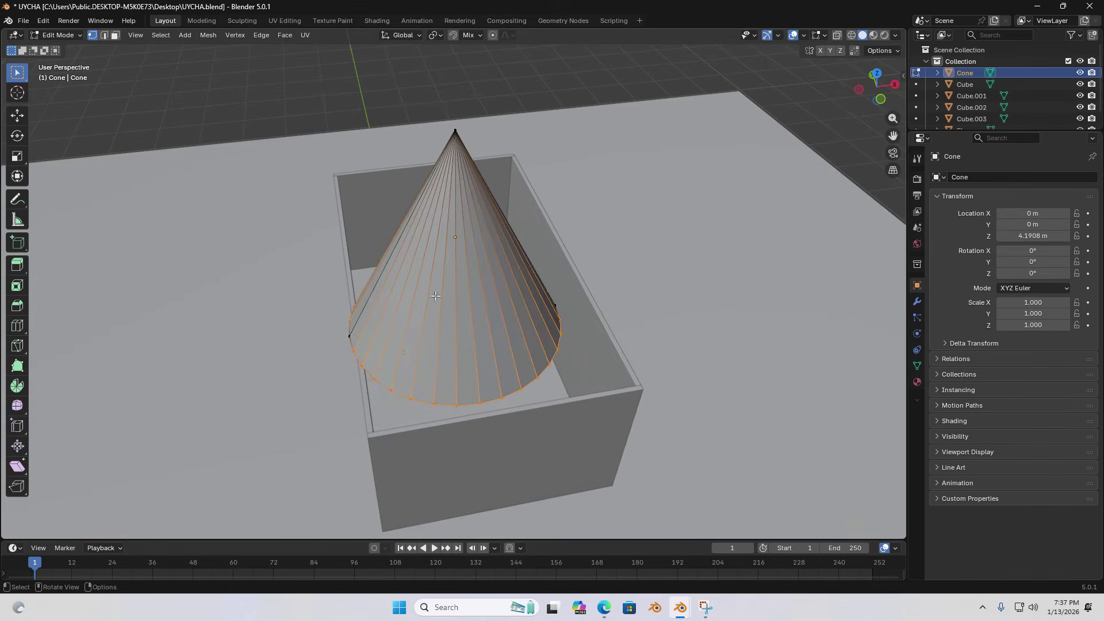
middle_drag(435, 296, 417, 349)
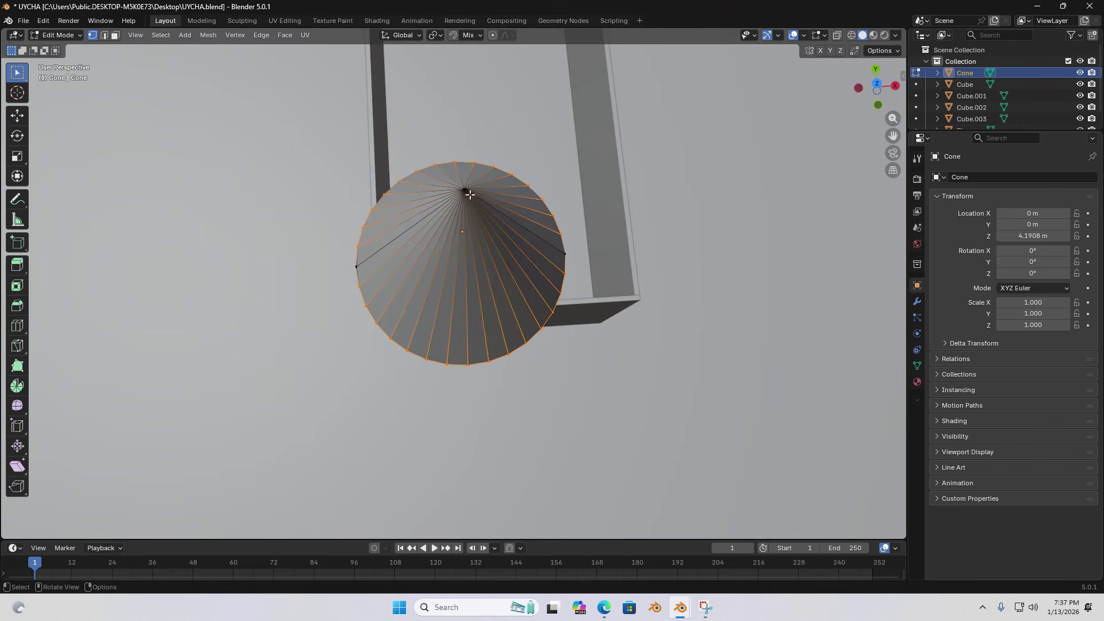
middle_drag(470, 195, 540, 226)
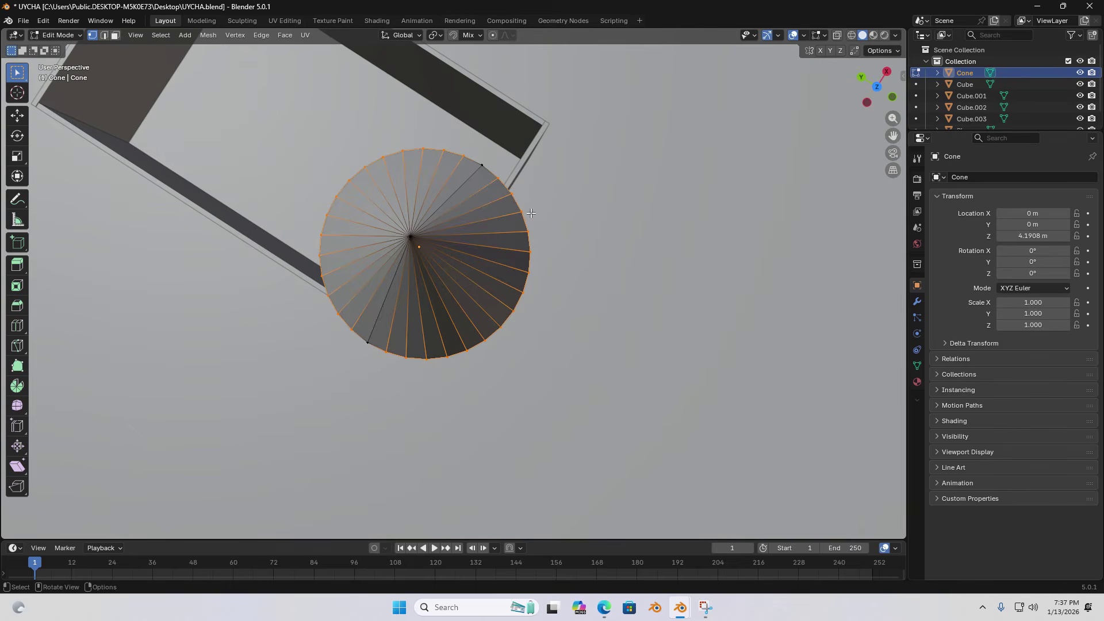
key(x)
click(530, 215)
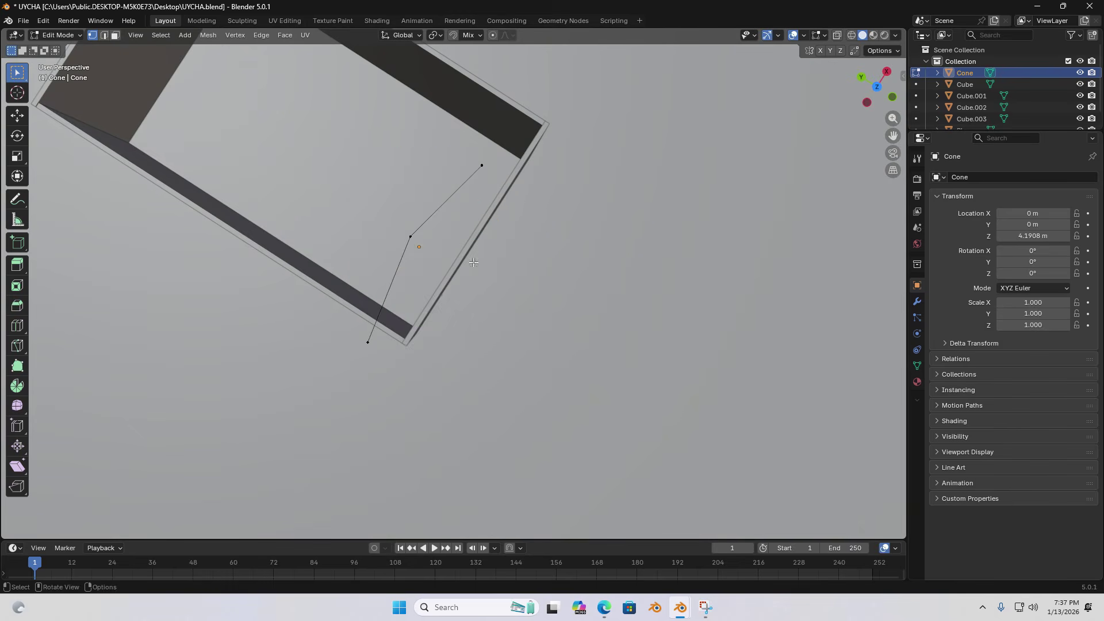
Step: Enable the Screencast Keys overlay and hide the sidebar again
scroll(432, 293, down, 5)
middle_drag(432, 293, 575, 218)
click(900, 81)
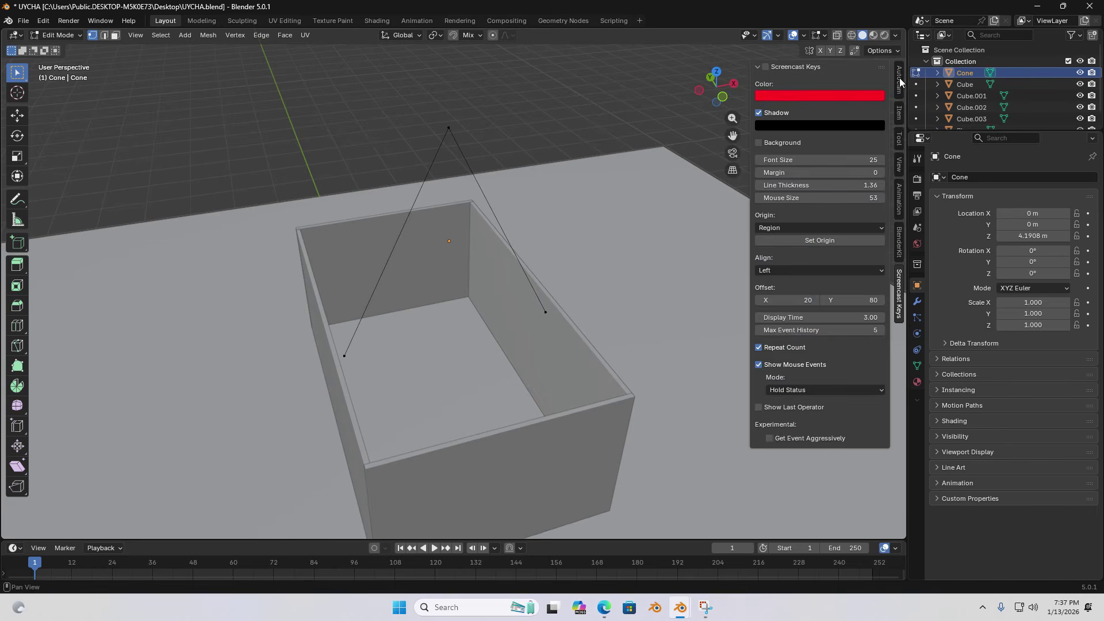
click(765, 67)
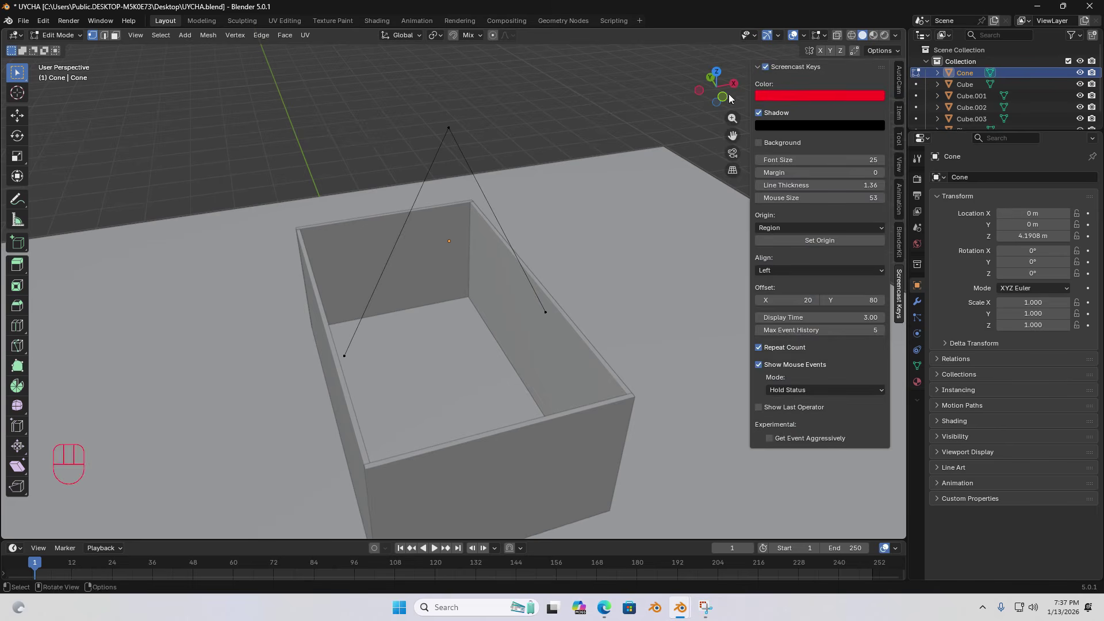
middle_drag(618, 141, 566, 154)
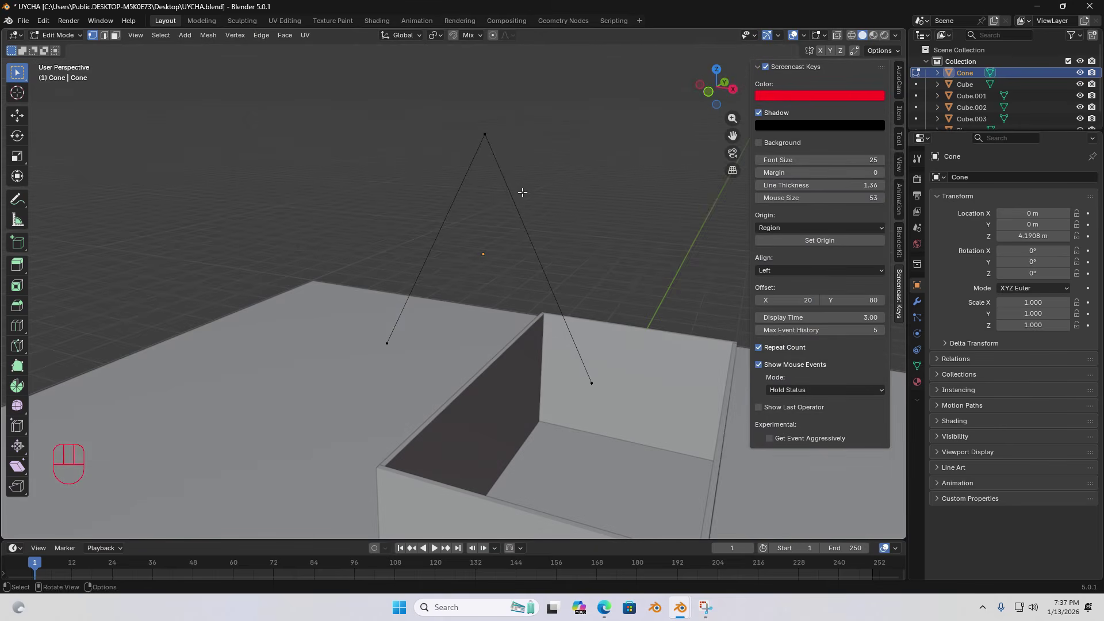
drag(751, 81, 1004, 98)
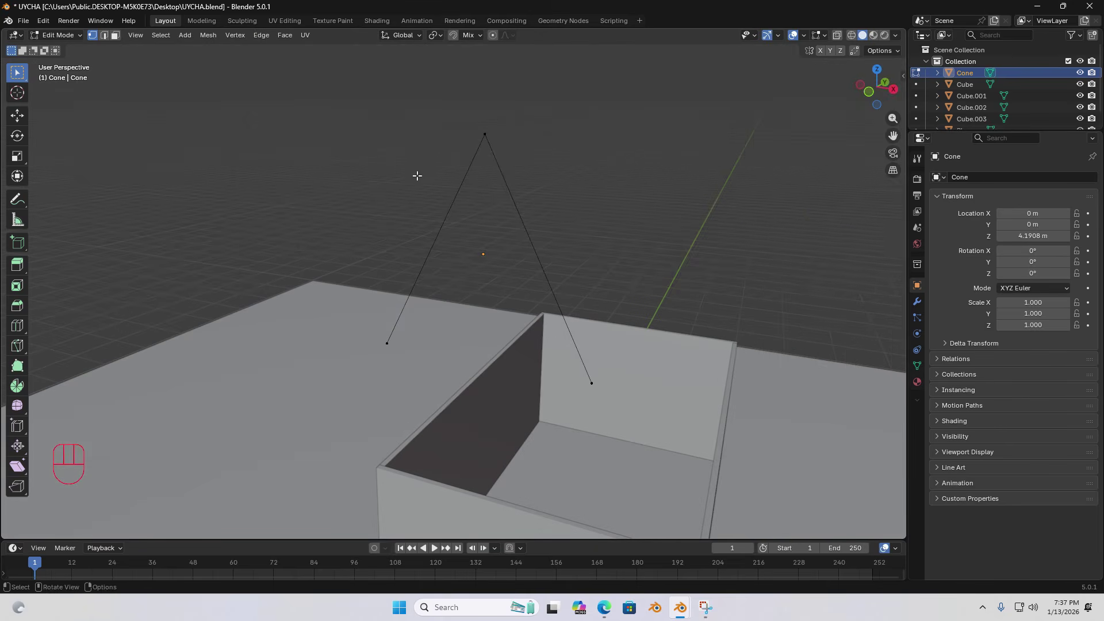
Step: Select the whole inverted-V profile and stretch it along X in front view until it is wider than the box
middle_drag(417, 174, 476, 158)
drag(230, 106, 601, 413)
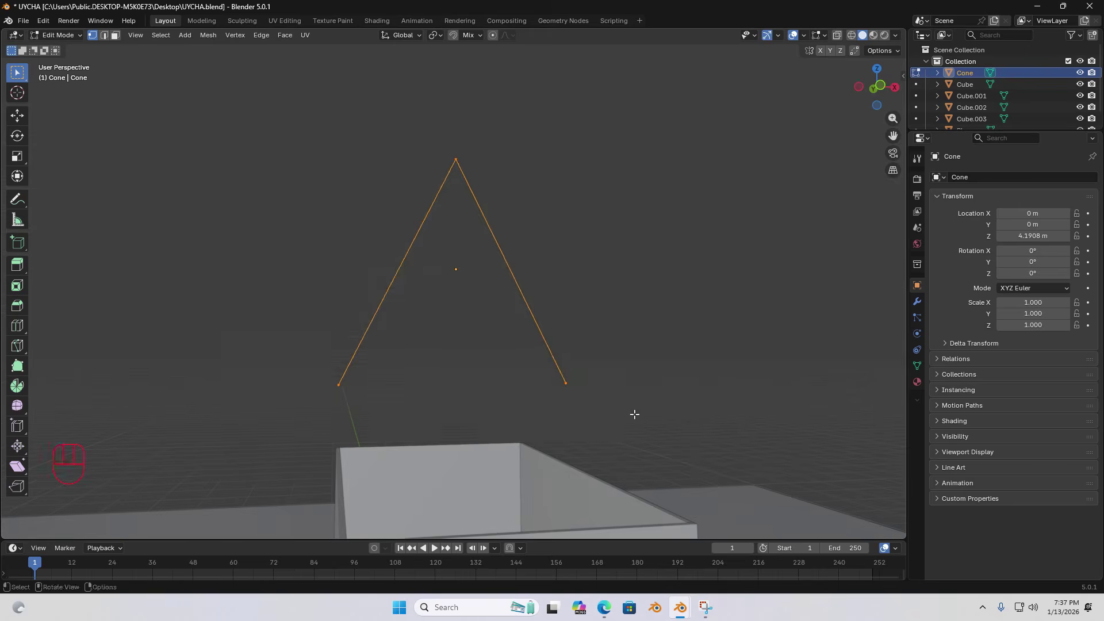
middle_drag(582, 345, 631, 291)
scroll(581, 347, down, 2)
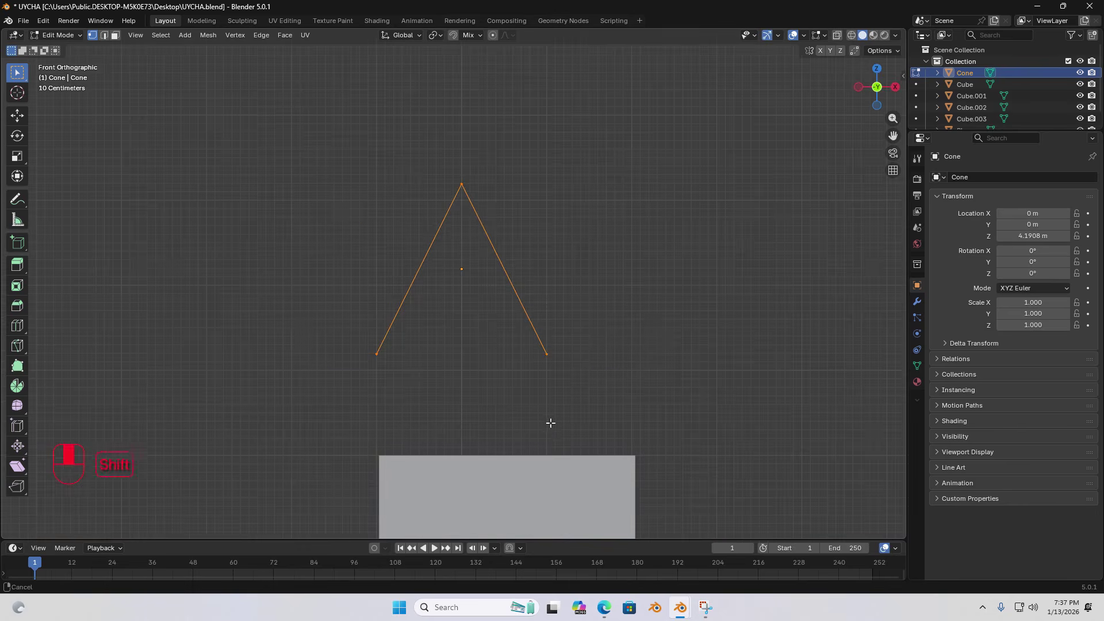
shift+middle_drag(550, 421, 508, 343)
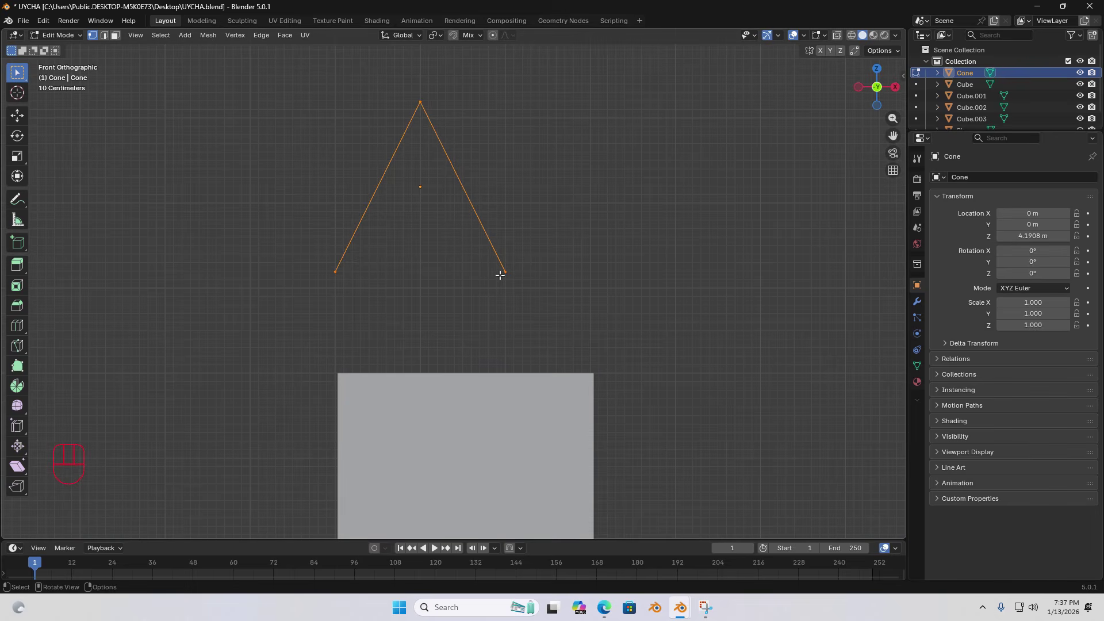
key(s)
middle_drag(500, 274, 606, 271)
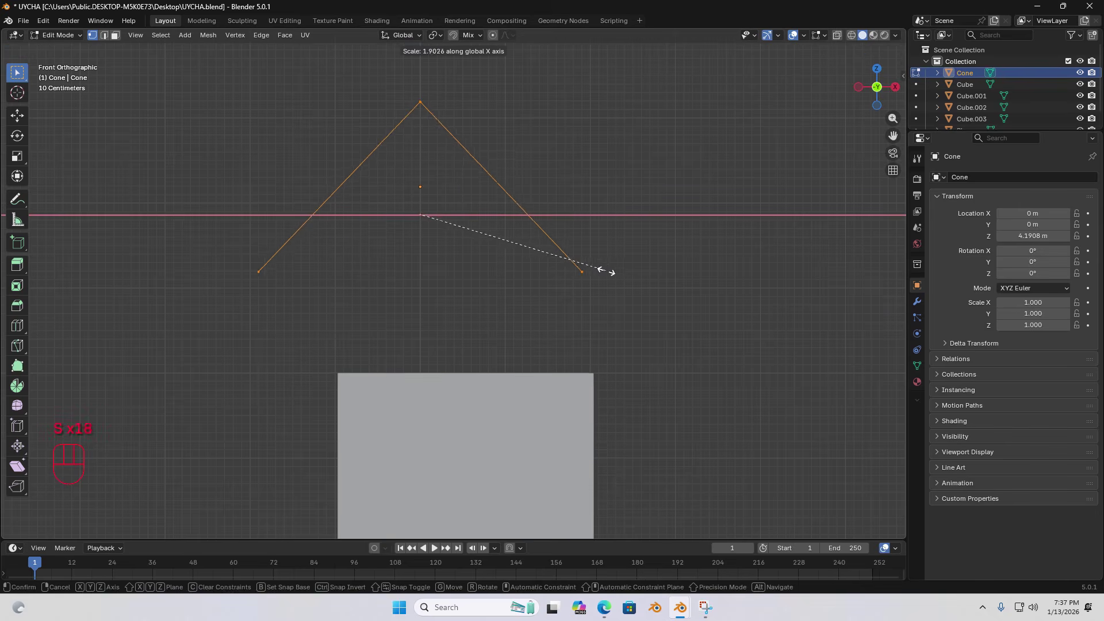
click(639, 273)
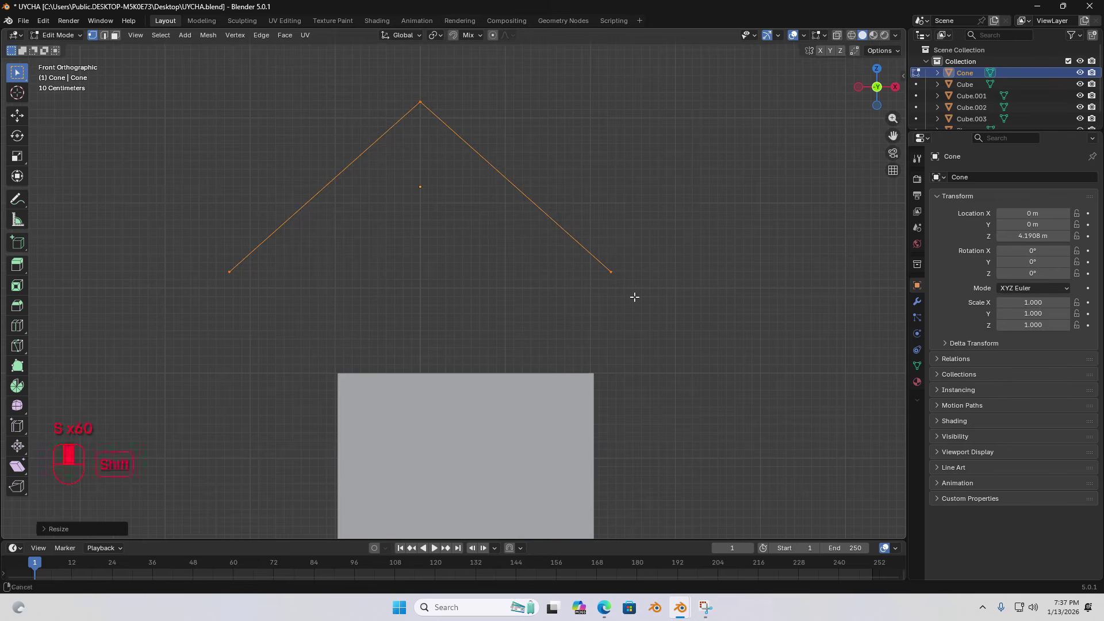
Step: Move the roof profile along X toward the box's centre and lower it about 1.3 m along Z
shift+middle_drag(634, 297, 582, 285)
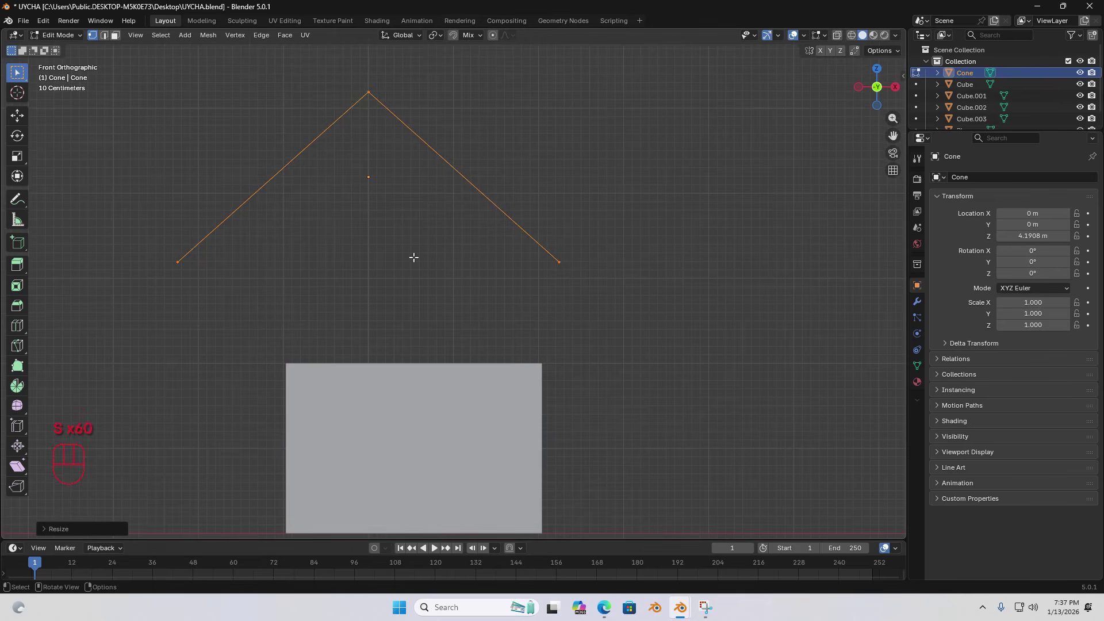
key(g)
key(x)
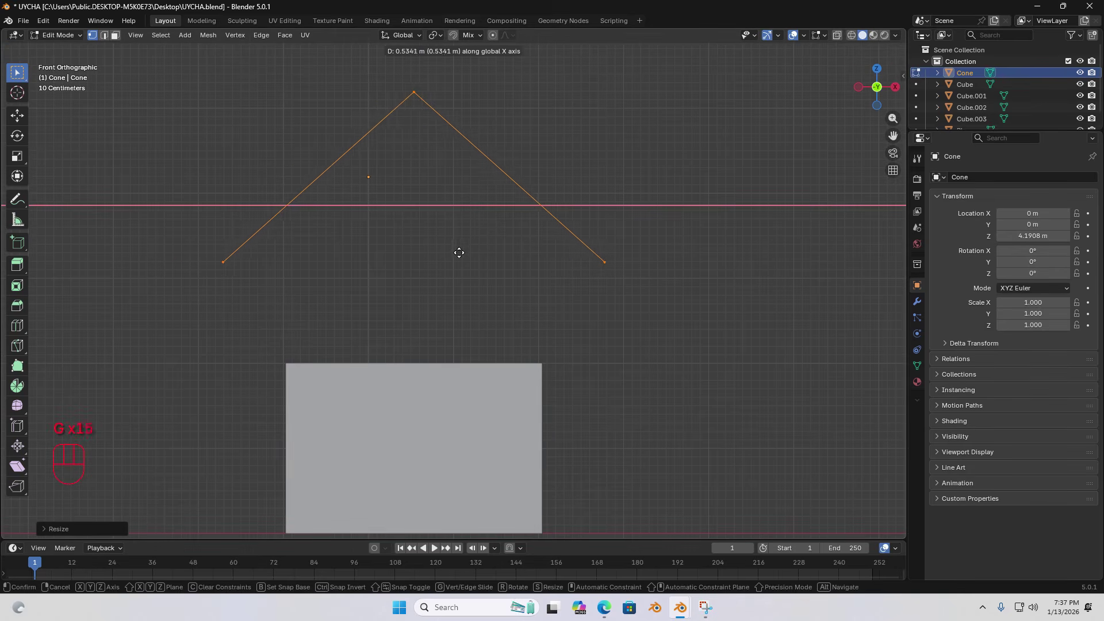
click(452, 250)
key(g)
key(z)
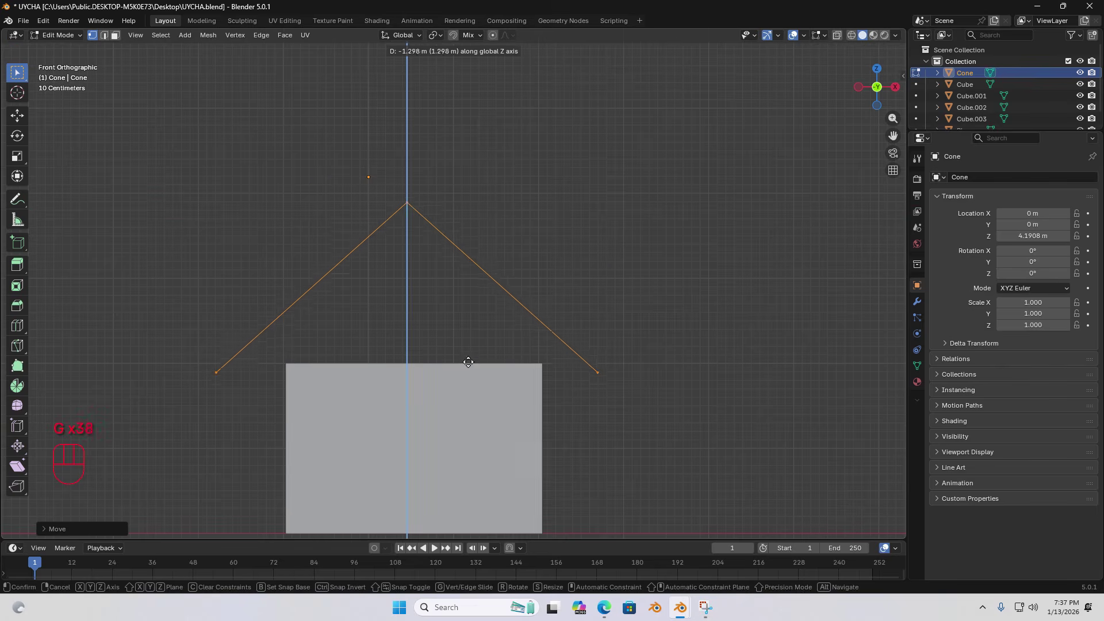
click(468, 365)
Step: Center the roof profile over the box along X and lower its slopes onto the box's upper corners
key(g)
key(x)
click(480, 368)
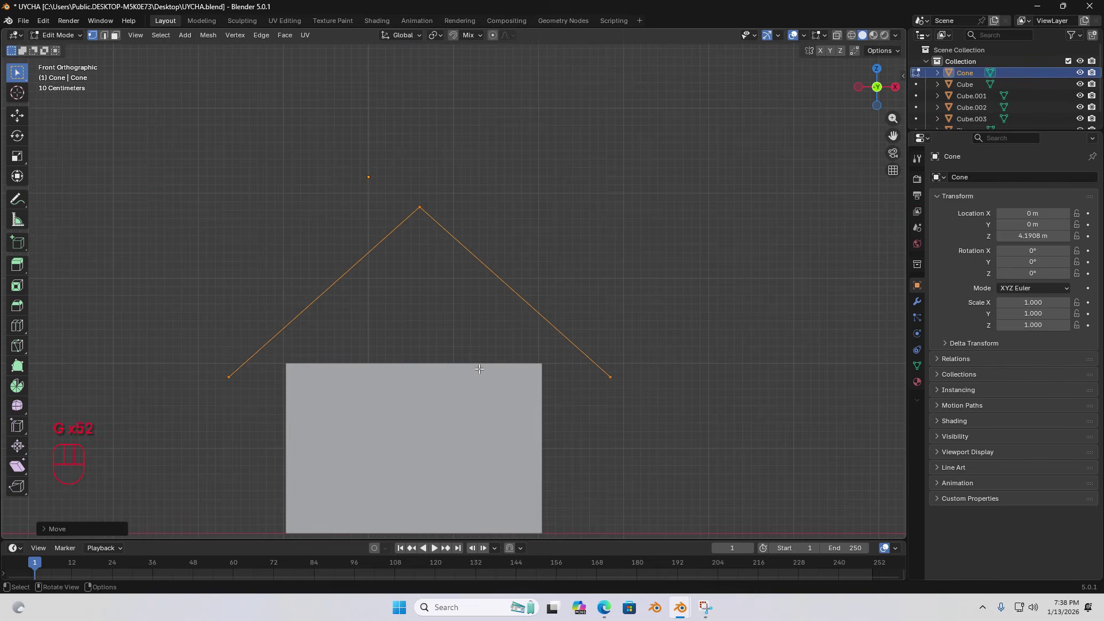
key(g)
key(x)
middle_drag(466, 337, 466, 363)
click(463, 363)
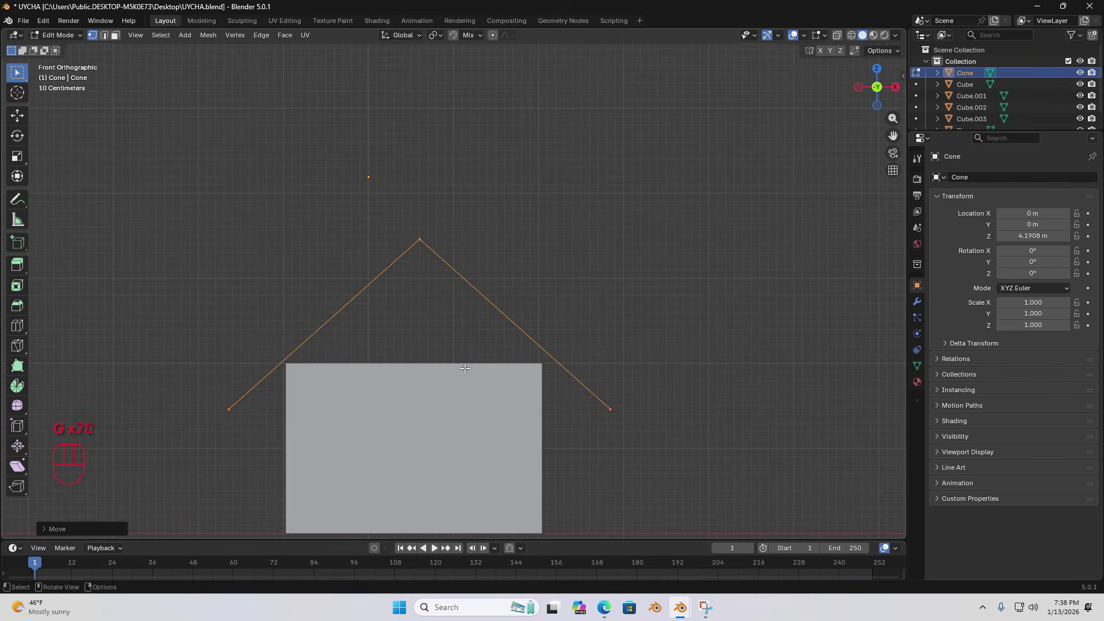
Step: Shift the roof profile along X until its peak sits above the middle of the box
key(g)
key(x)
click(453, 365)
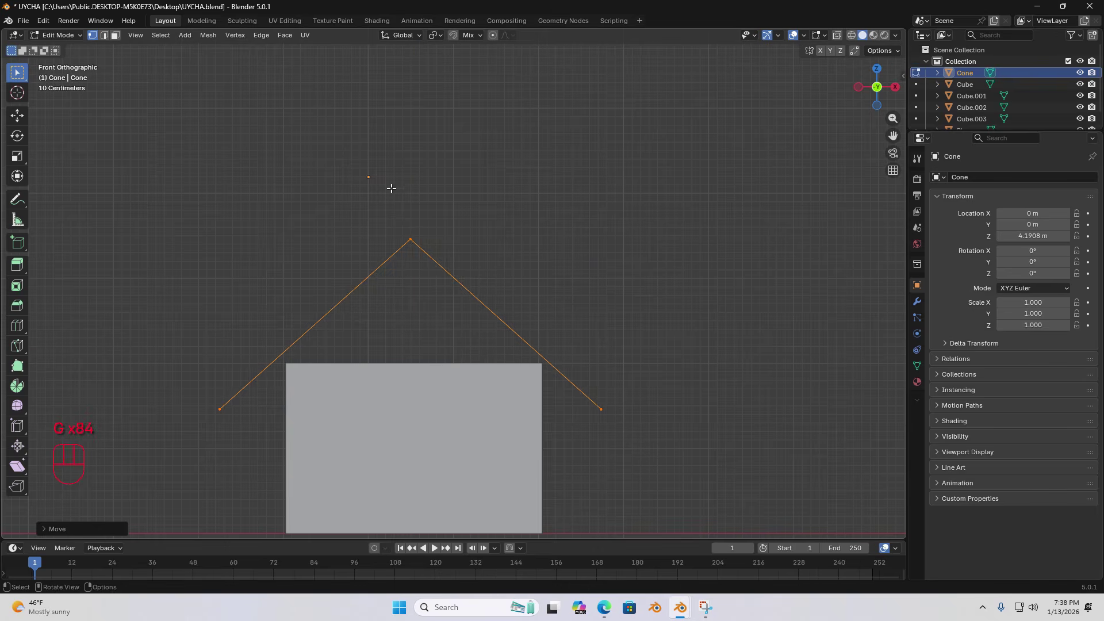
Step: Flatten the roof profile along Z to about 0.75 and scale it down uniformly for a shorter overhang
key(s)
key(z)
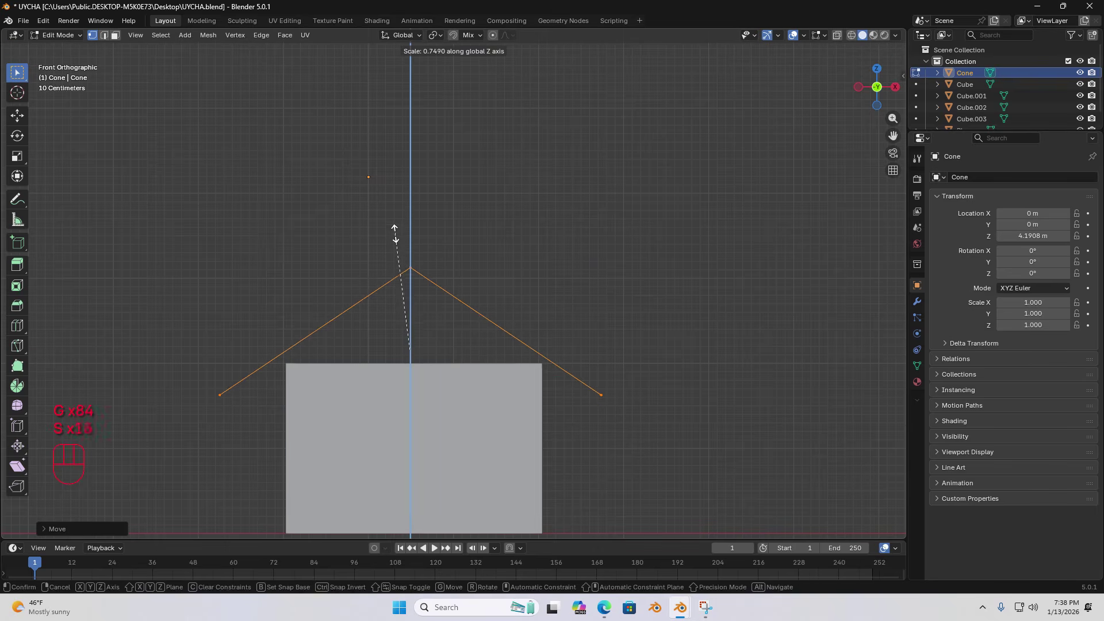
click(396, 234)
key(s)
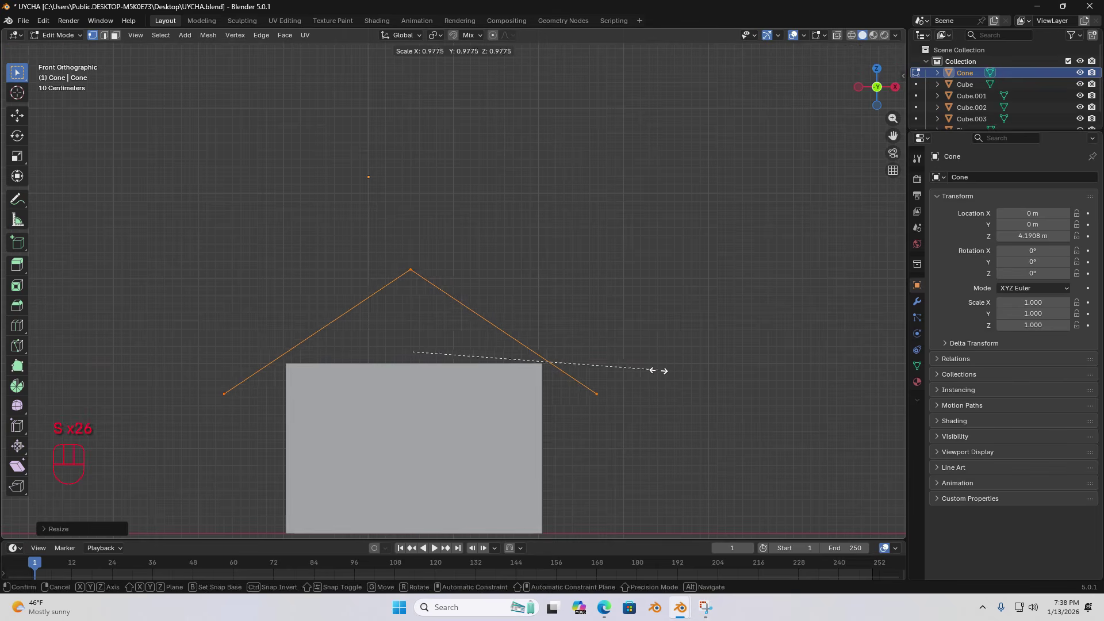
click(627, 370)
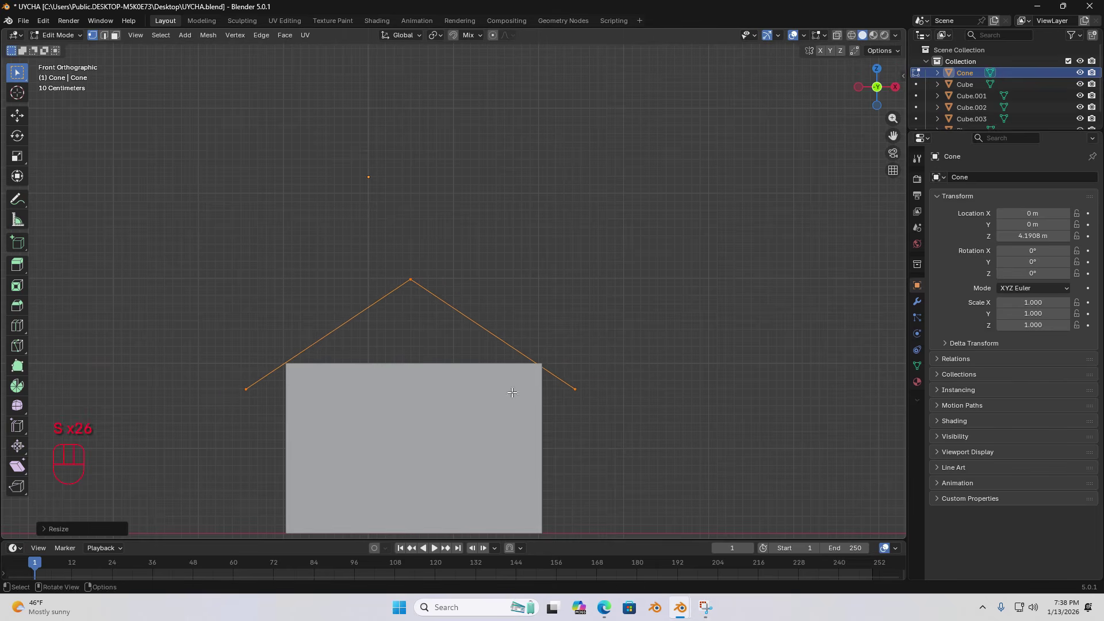
Step: Raise the roof profile along Z and adjust it until its eave ends are level with the box's top edge
key(g)
middle_drag(514, 391, 513, 372)
click(513, 372)
key(g)
click(537, 362)
Step: Extrude the roof profile along Y over the full length of the box to form two roof slopes
scroll(484, 351, down, 2)
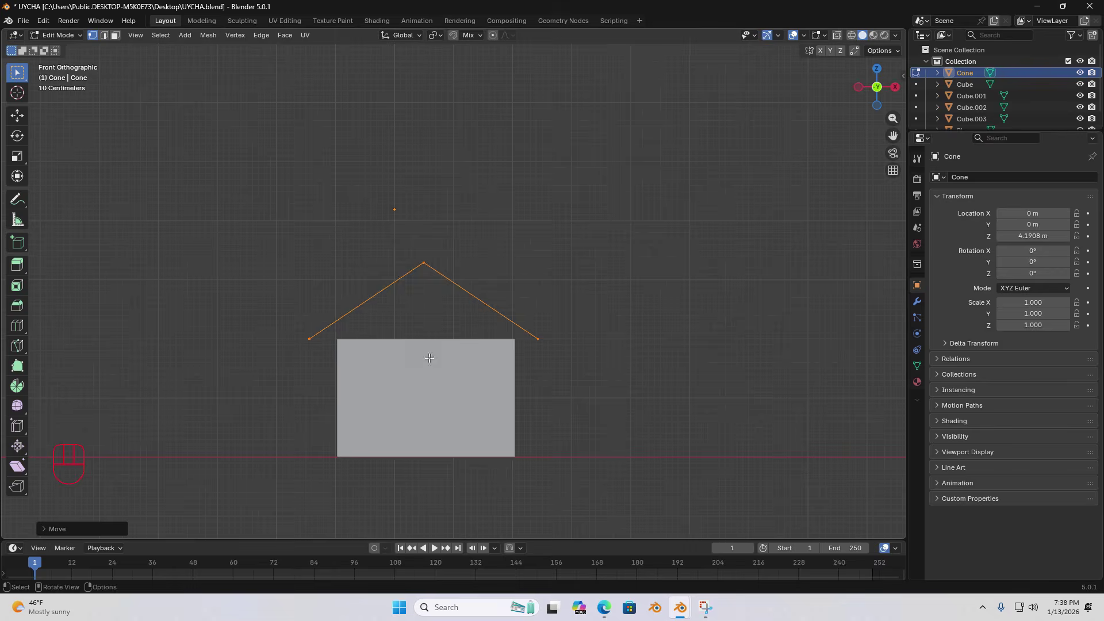
middle_drag(429, 358, 450, 343)
scroll(437, 345, up, 4)
scroll(573, 302, down, 4)
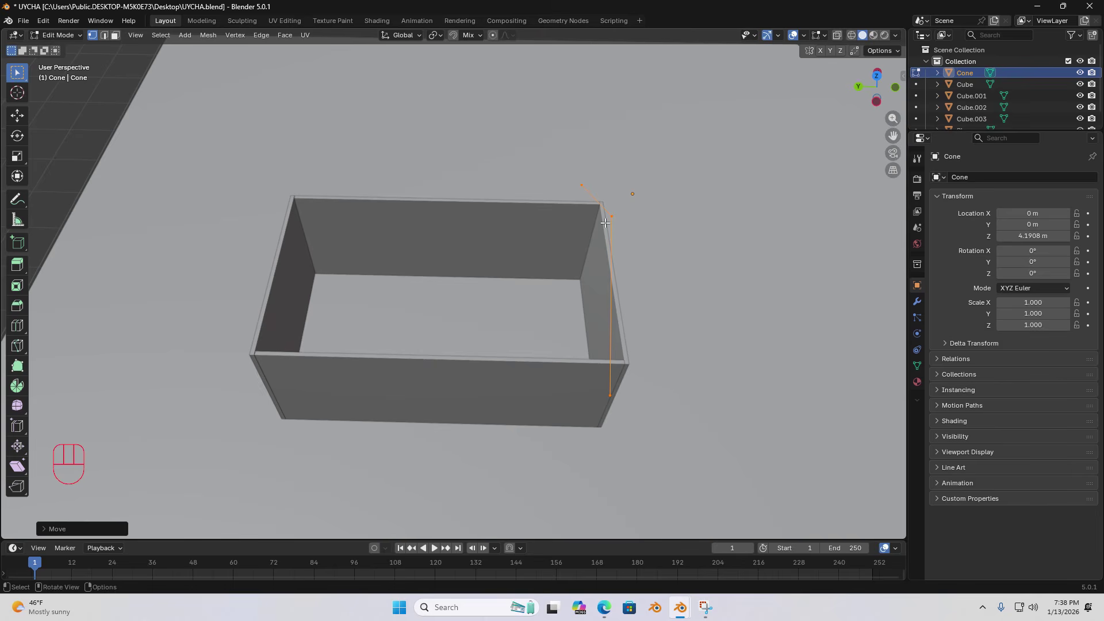
key(e)
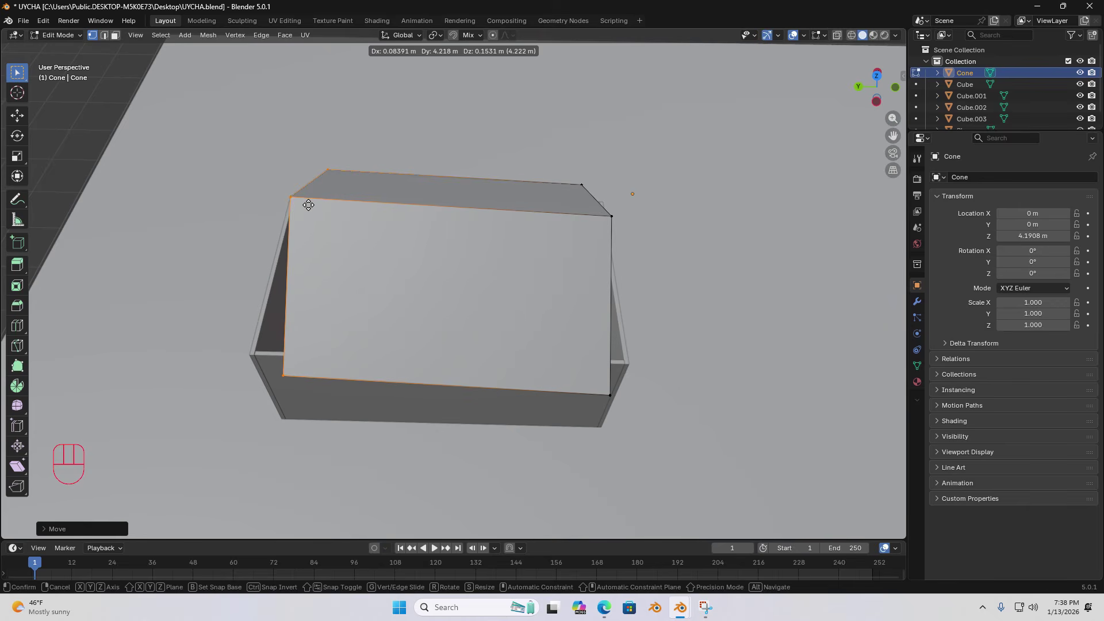
key(x)
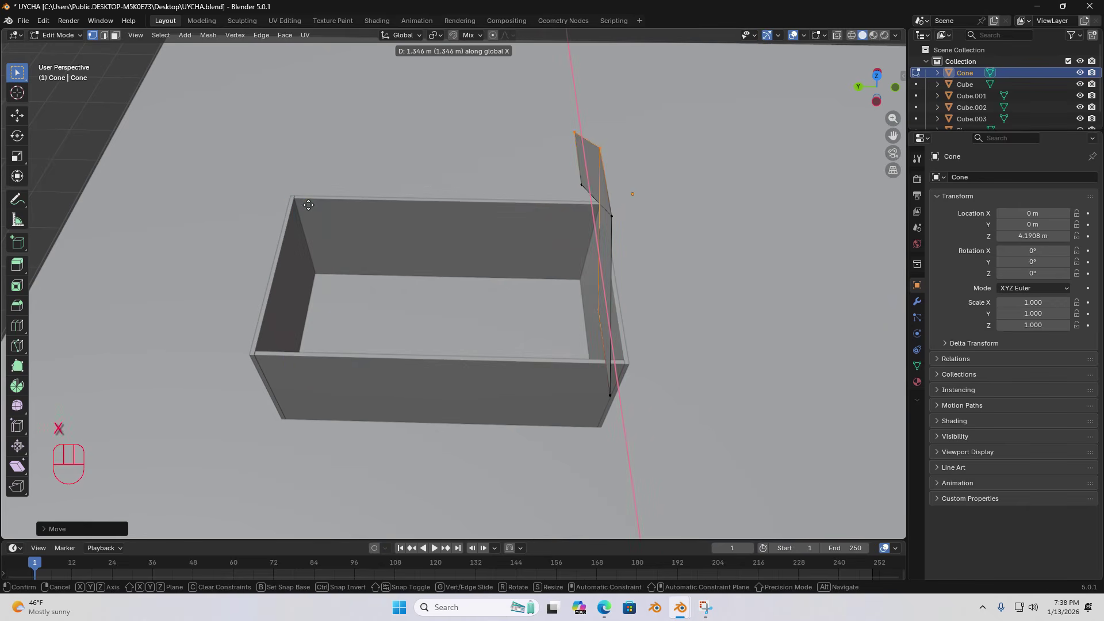
key(u)
key(y)
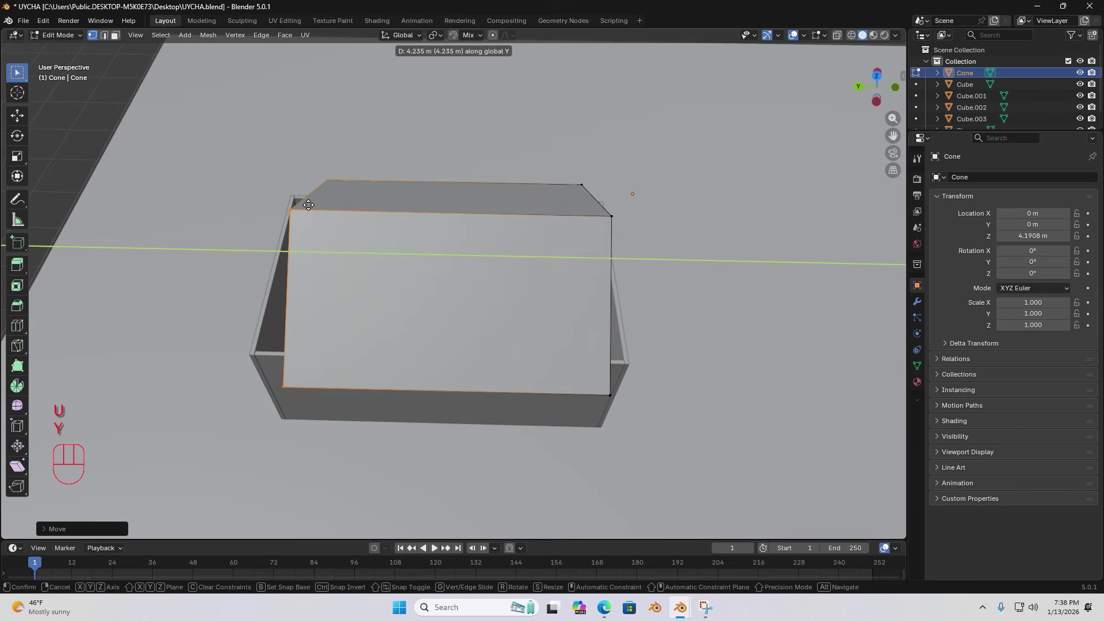
key(x)
key(z)
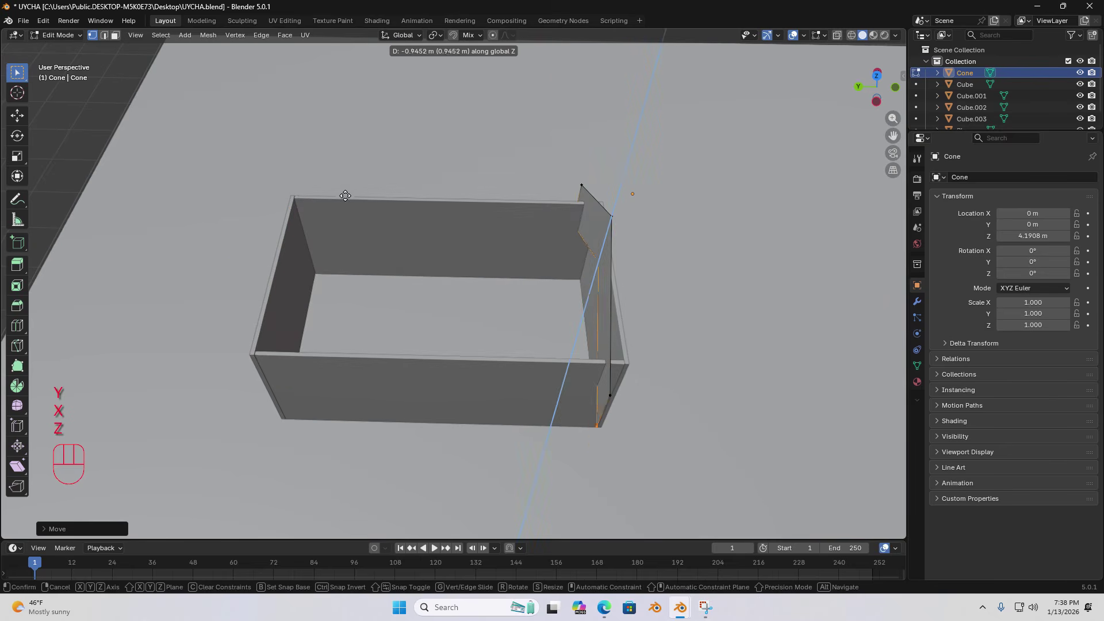
key(y)
click(317, 174)
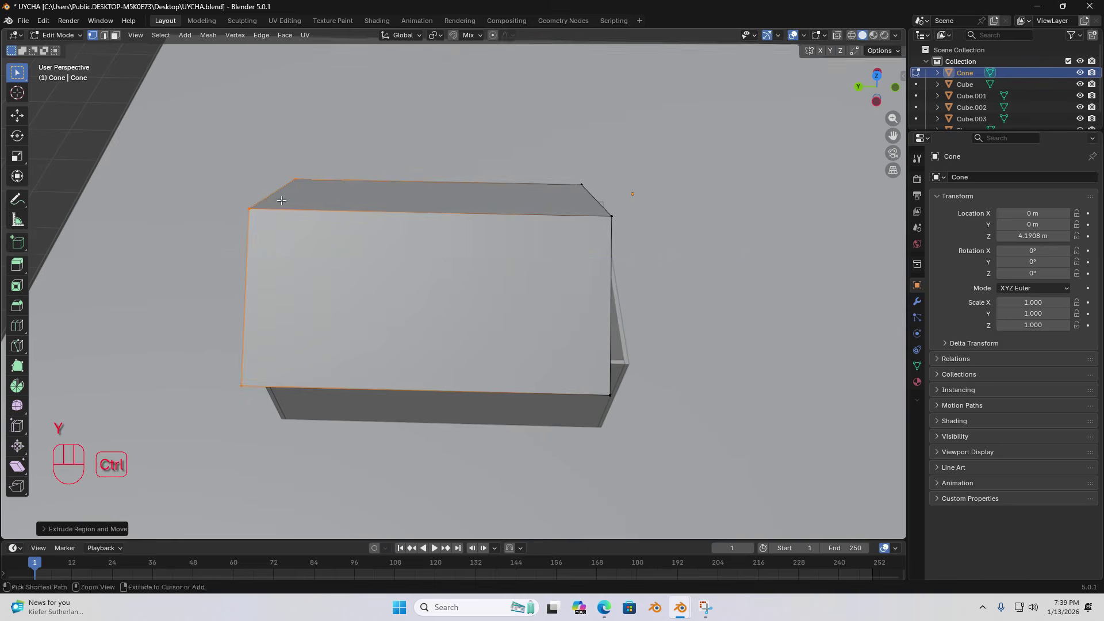
Step: Shift the end wall Cube.003 slightly along Y, to about 4.74 m, to close its gap with the side wall
middle_drag(316, 174, 431, 265)
scroll(596, 362, up, 5)
key(Tab)
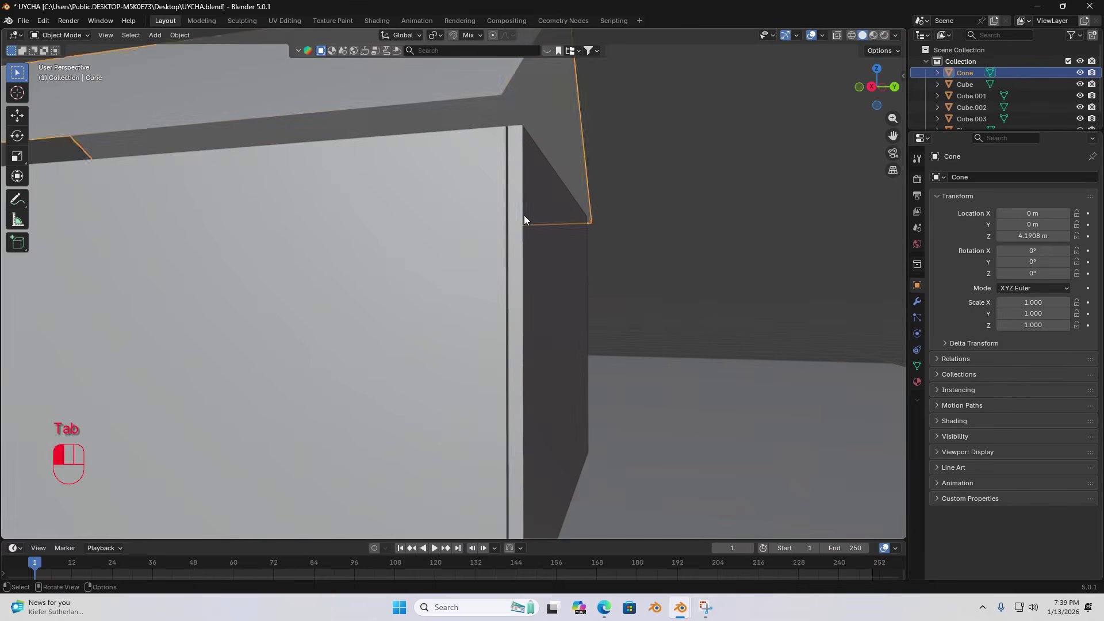
click(523, 215)
middle_drag(517, 213, 577, 244)
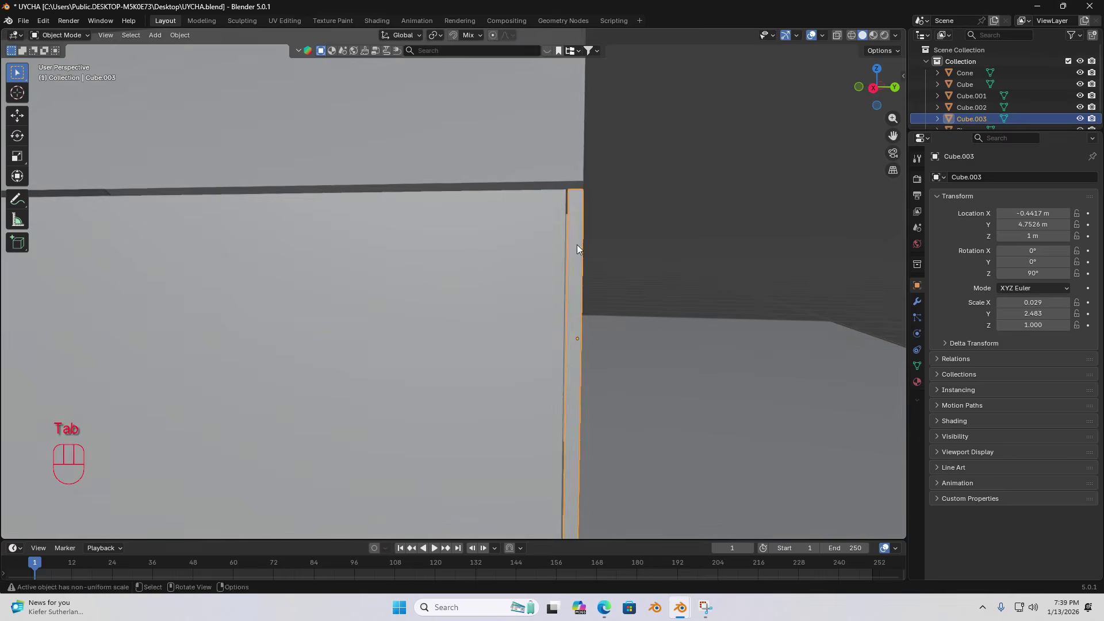
key(g)
middle_click(577, 244)
ctrl+click(571, 244)
scroll(552, 246, down, 6)
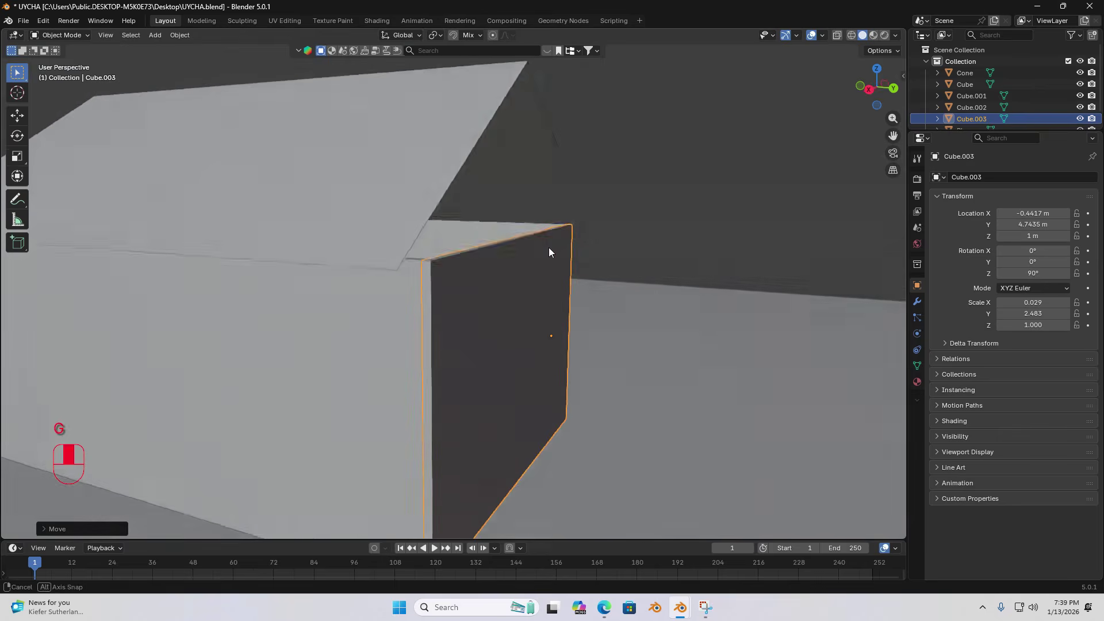
Step: Edit the roof in right view and move its extruded end edges flush with the end wall's outer face
click(480, 145)
key(Tab)
middle_drag(480, 145, 508, 185)
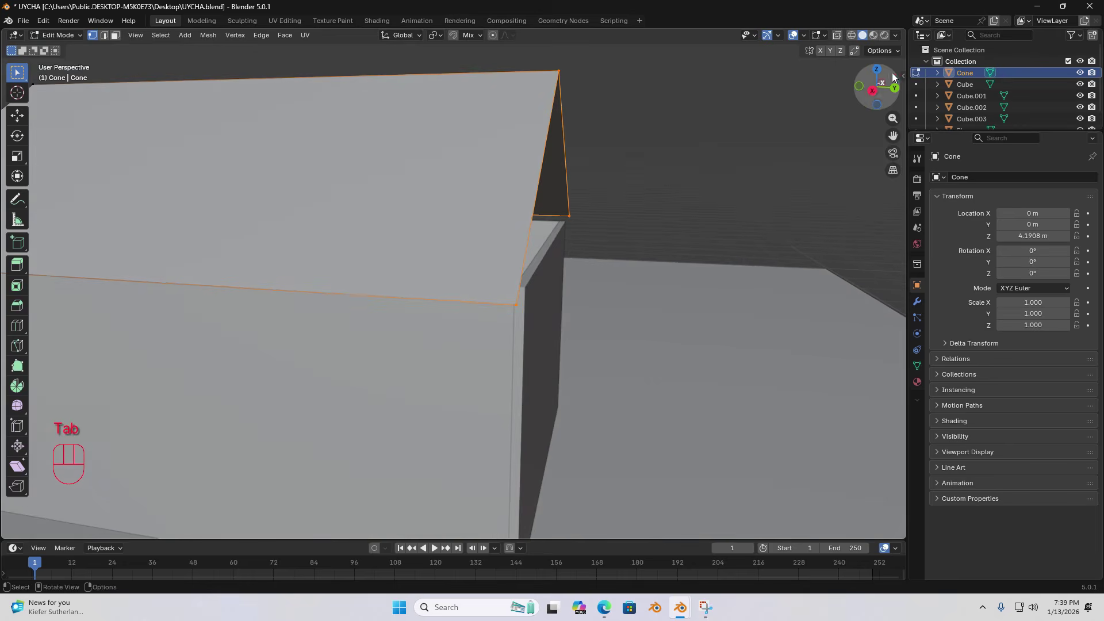
click(872, 90)
key(g)
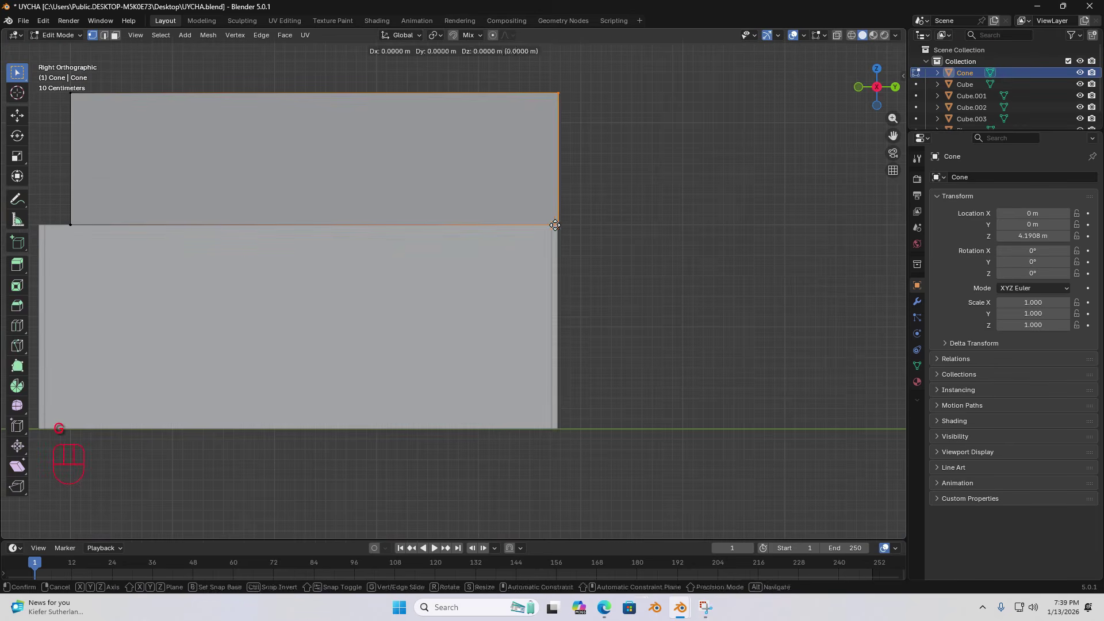
ctrl+click(556, 225)
ctrl+scroll(557, 225, up, 4)
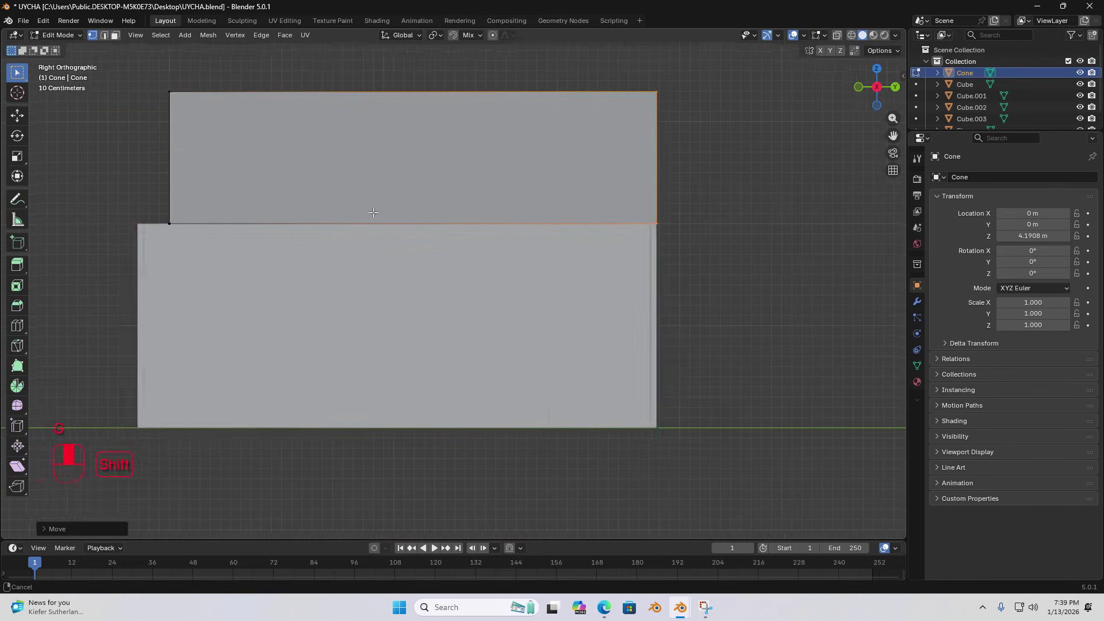
key(z)
click(335, 173)
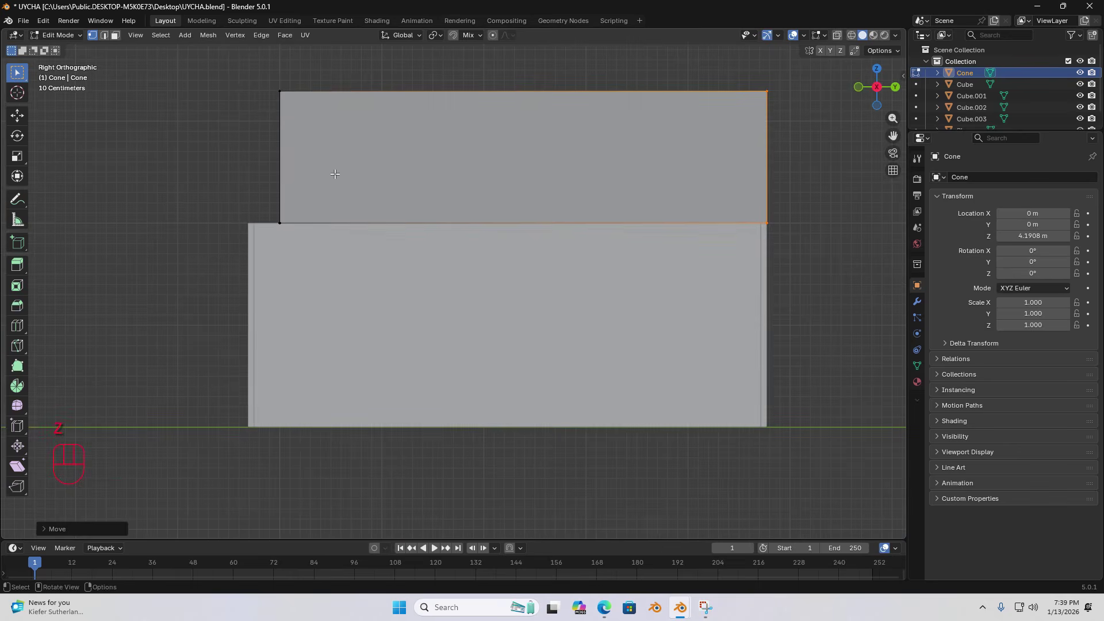
Step: Select the three vertices at the roof's front end and move them along Y flush with the front wall, returning to Object Mode
mouse_move(335, 170)
middle_down()
mouse_move(374, 205)
mouse_move(422, 219)
middle_up()
click(657, 307)
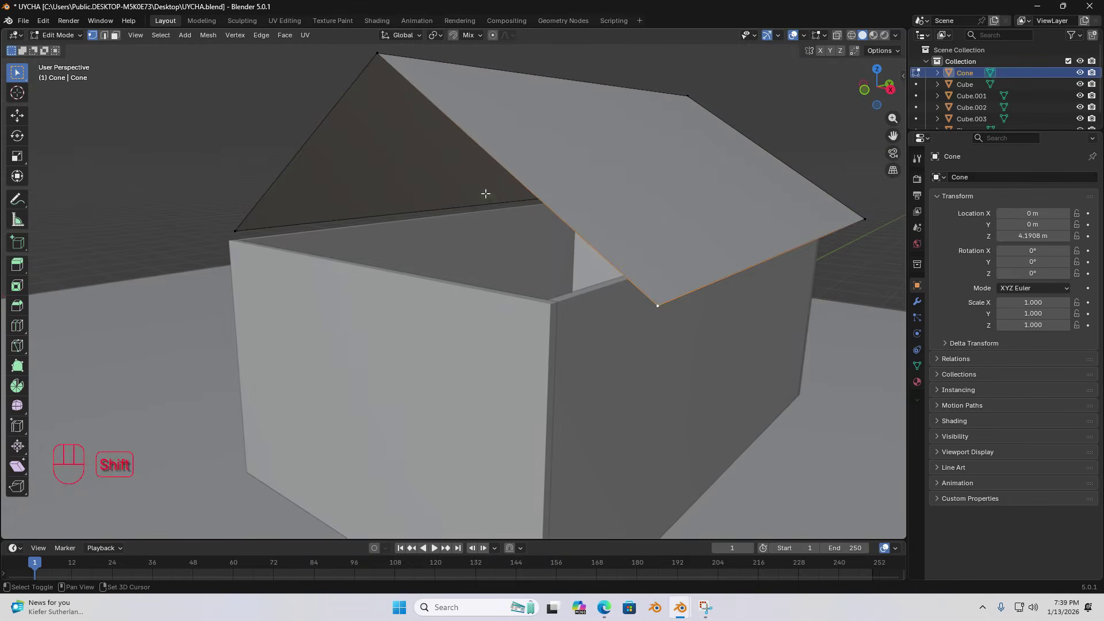
shift+click(379, 56)
shift+click(236, 231)
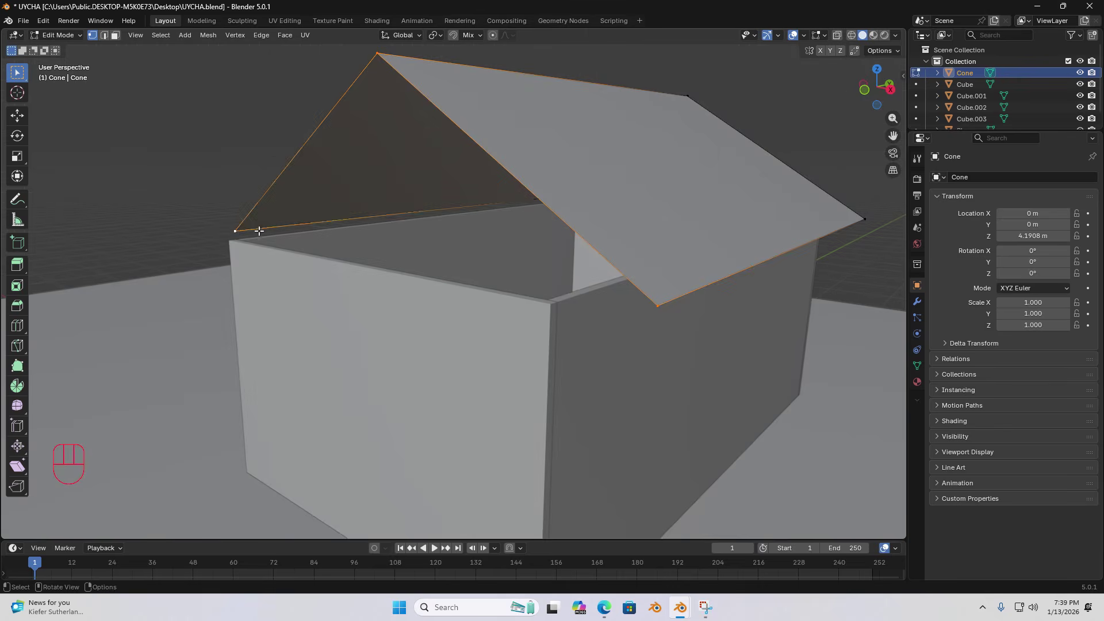
click(889, 90)
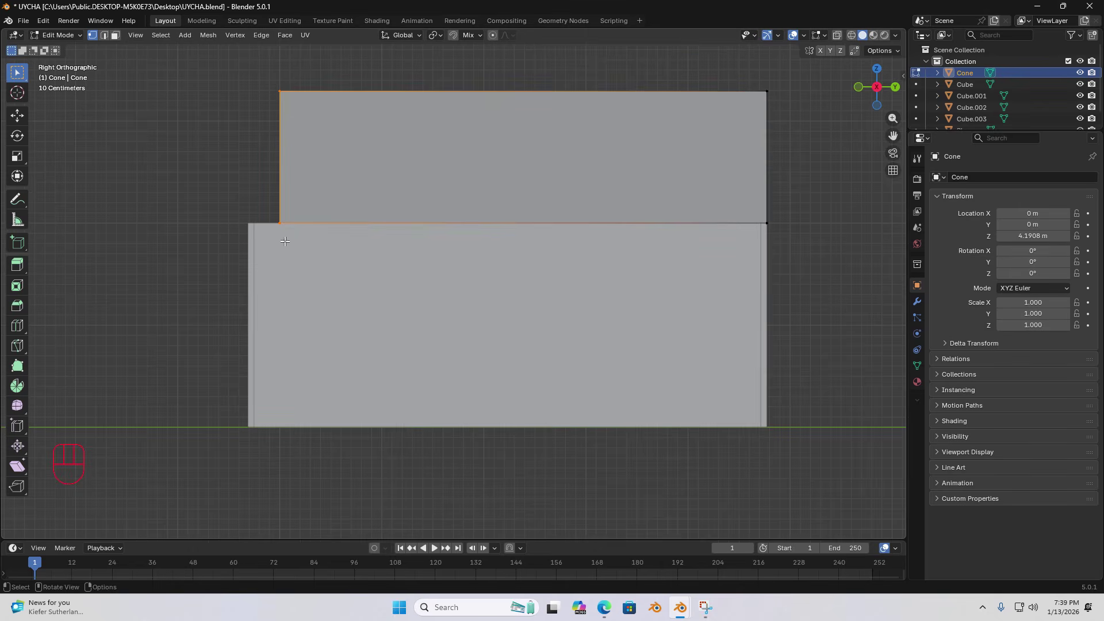
key(g)
click(248, 226)
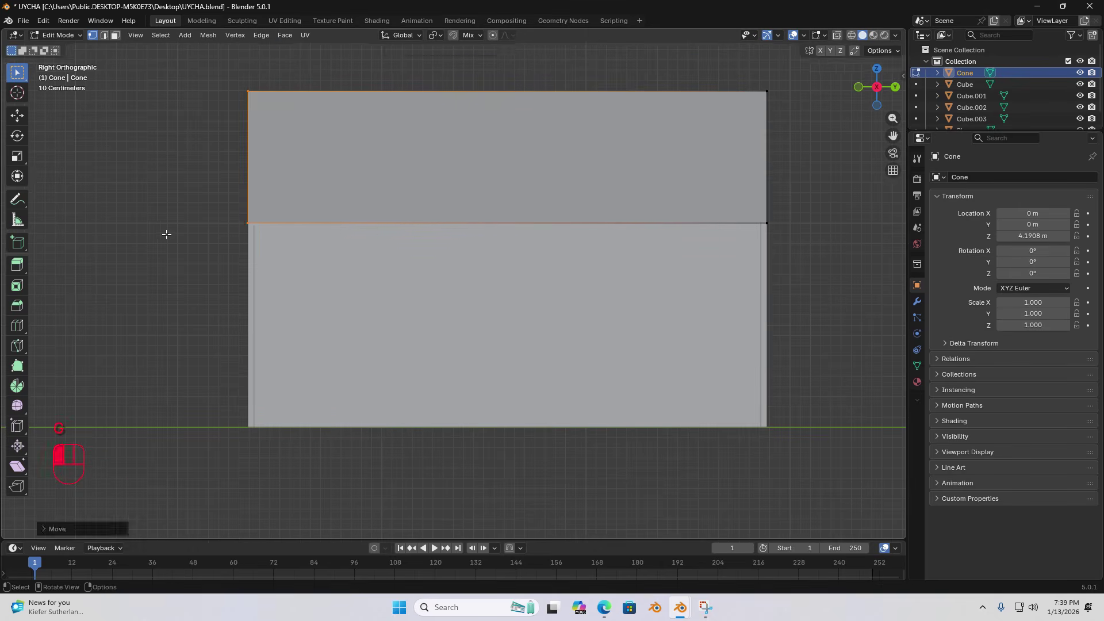
scroll(166, 234, down, 3)
middle_drag(167, 226, 298, 253)
key(Tab)
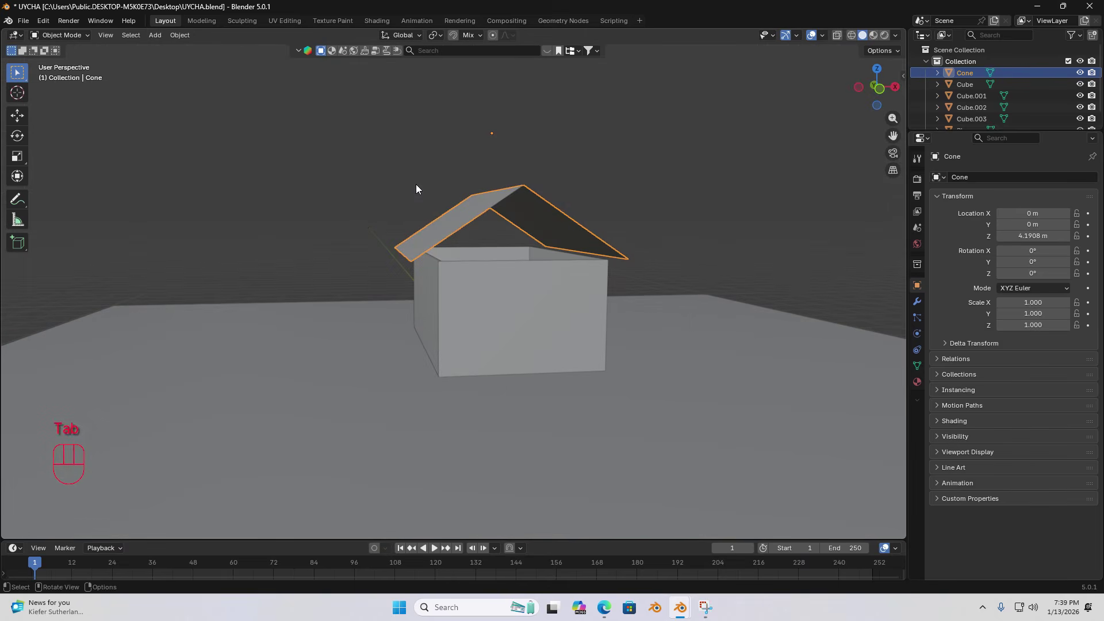
Step: Inspect the roof's fit and the open gable ends above the walls from several angles and in front view
scroll(554, 283, up, 5)
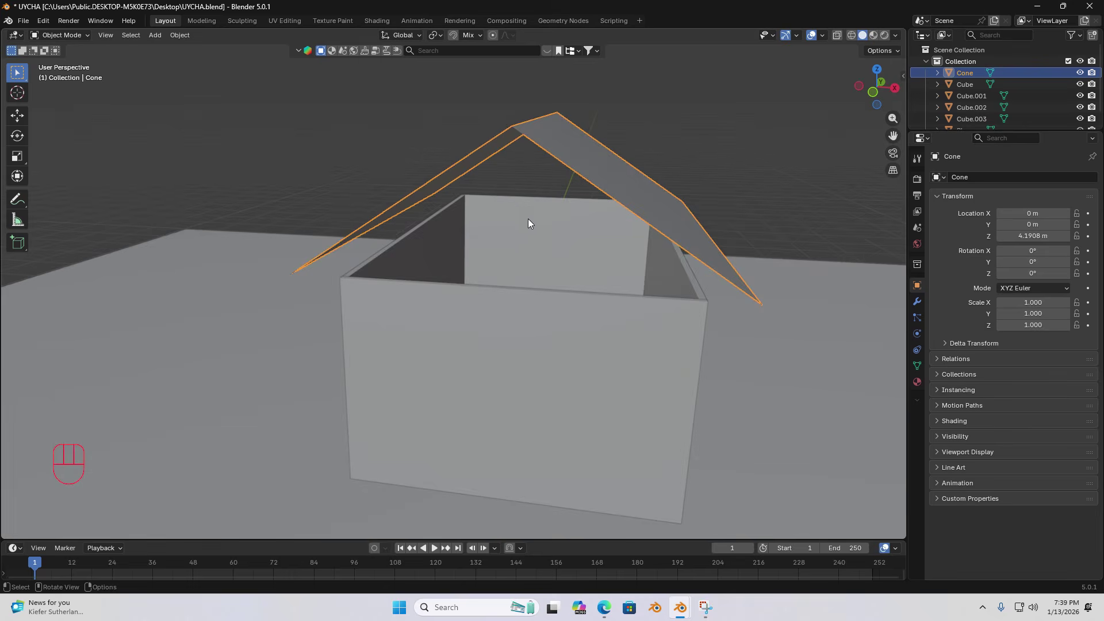
shift+middle_drag(513, 202, 493, 267)
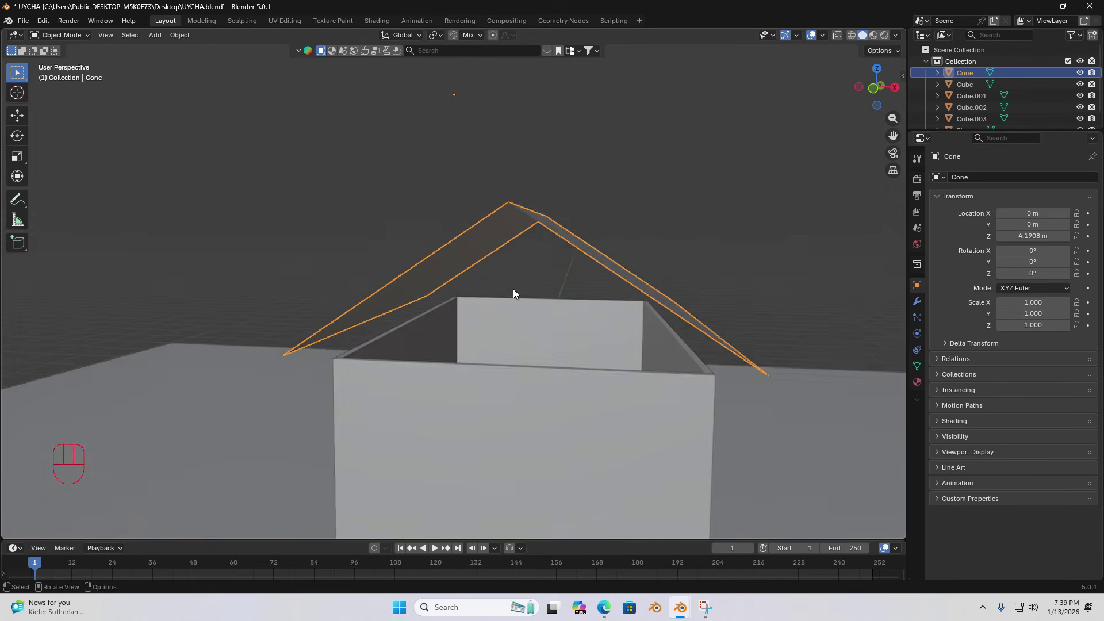
scroll(513, 288, up, 4)
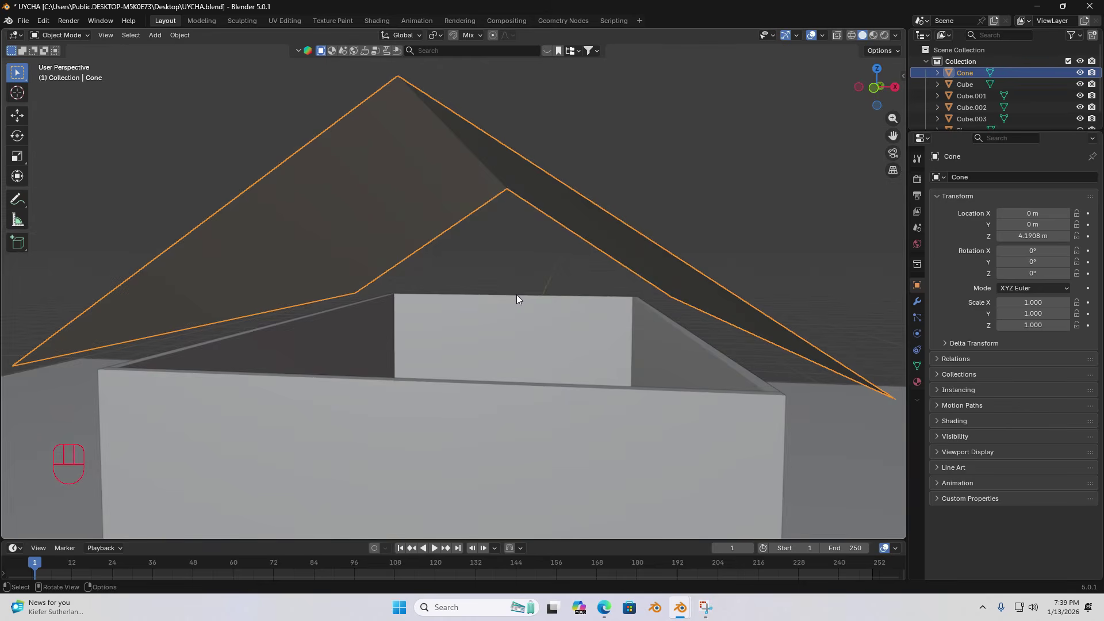
mouse_move(330, 284)
middle_down()
mouse_move(301, 285)
mouse_move(320, 289)
middle_up()
click(881, 88)
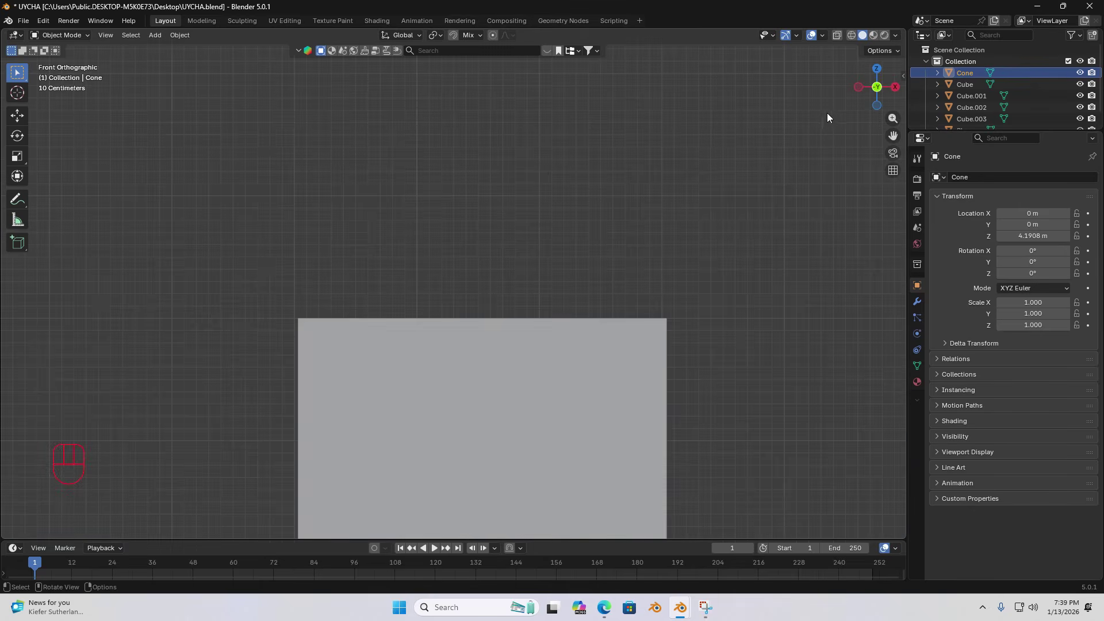
click(701, 166)
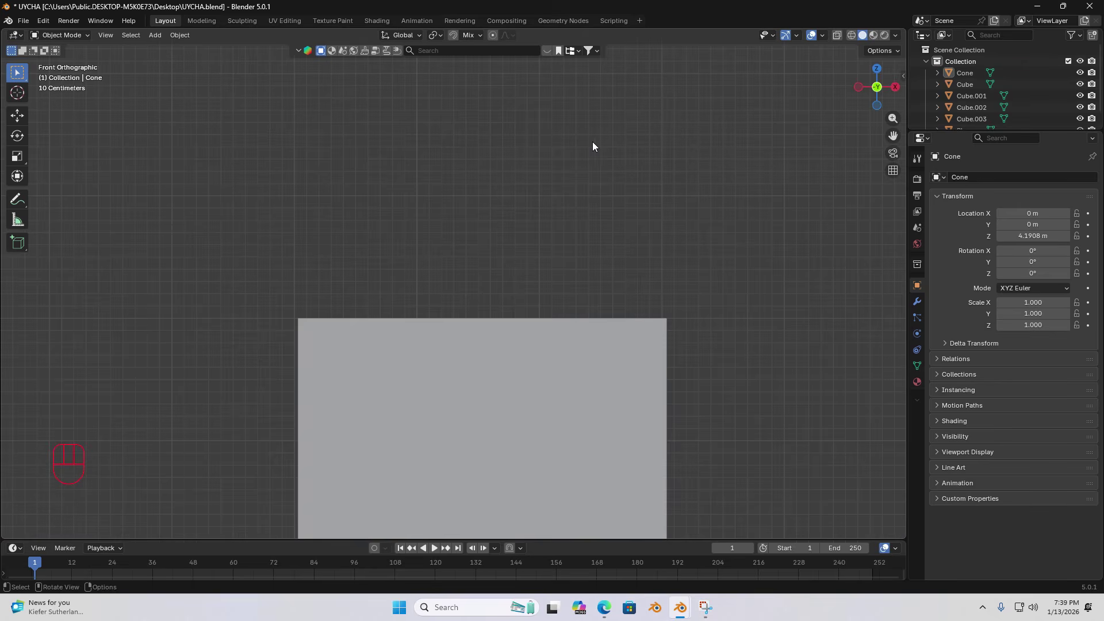
scroll(448, 161, down, 3)
middle_drag(448, 167, 455, 201)
scroll(463, 316, up, 5)
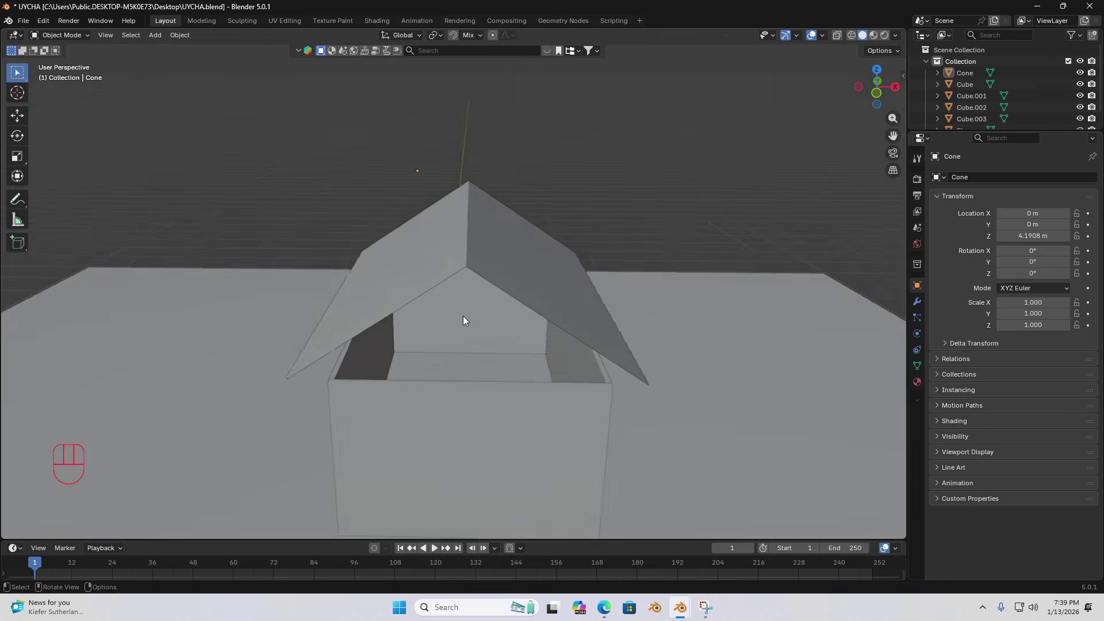
click(429, 281)
middle_drag(430, 288, 422, 253)
scroll(399, 273, up, 2)
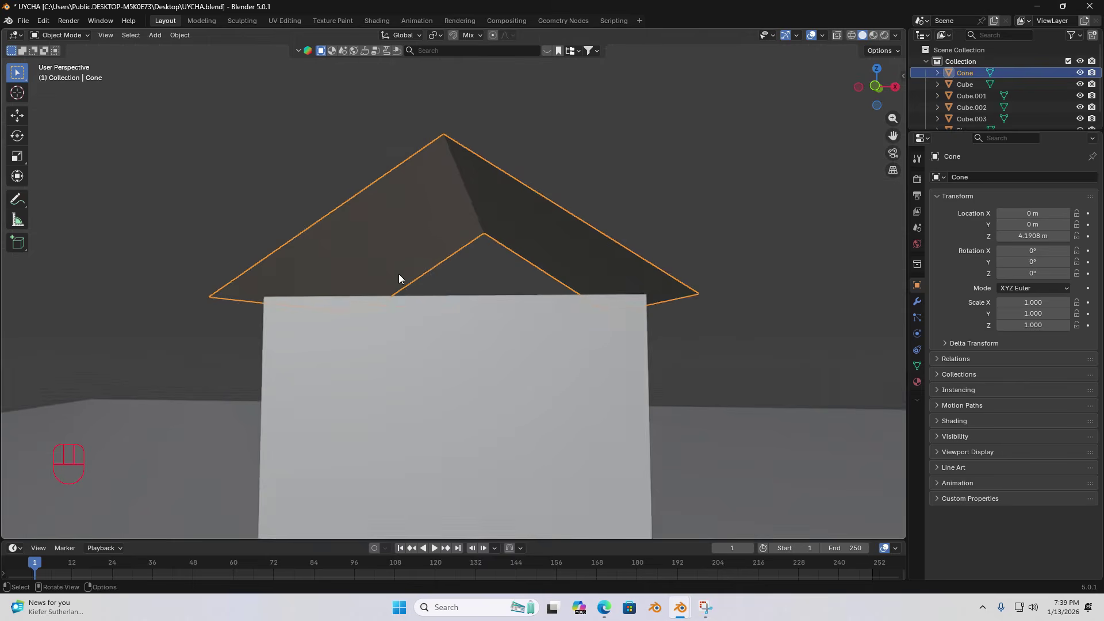
click(875, 87)
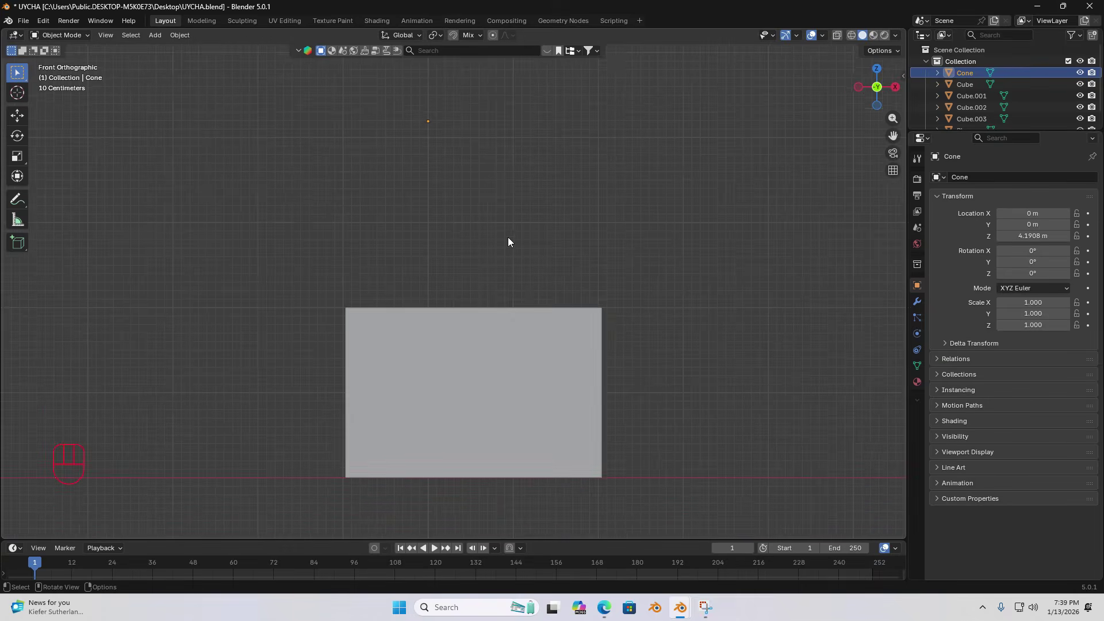
key(z)
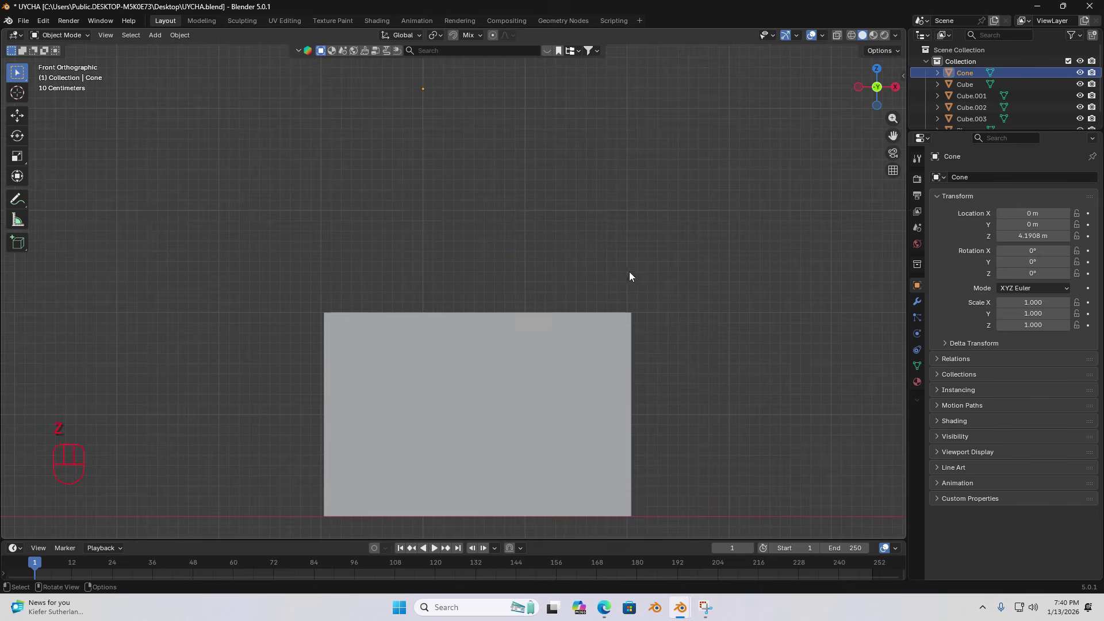
Step: Try to extrude the roof's front-view selection downward along Z by about 0.04 m, returning to Object Mode to check it
key(Tab)
middle_drag(456, 239, 519, 181)
click(877, 87)
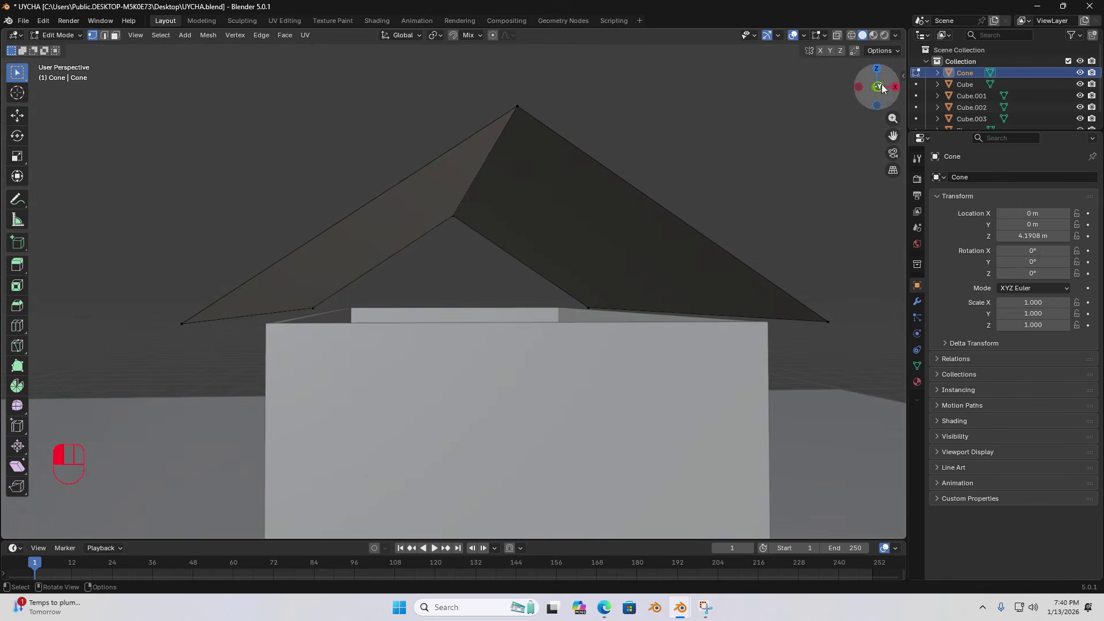
drag(183, 160, 744, 326)
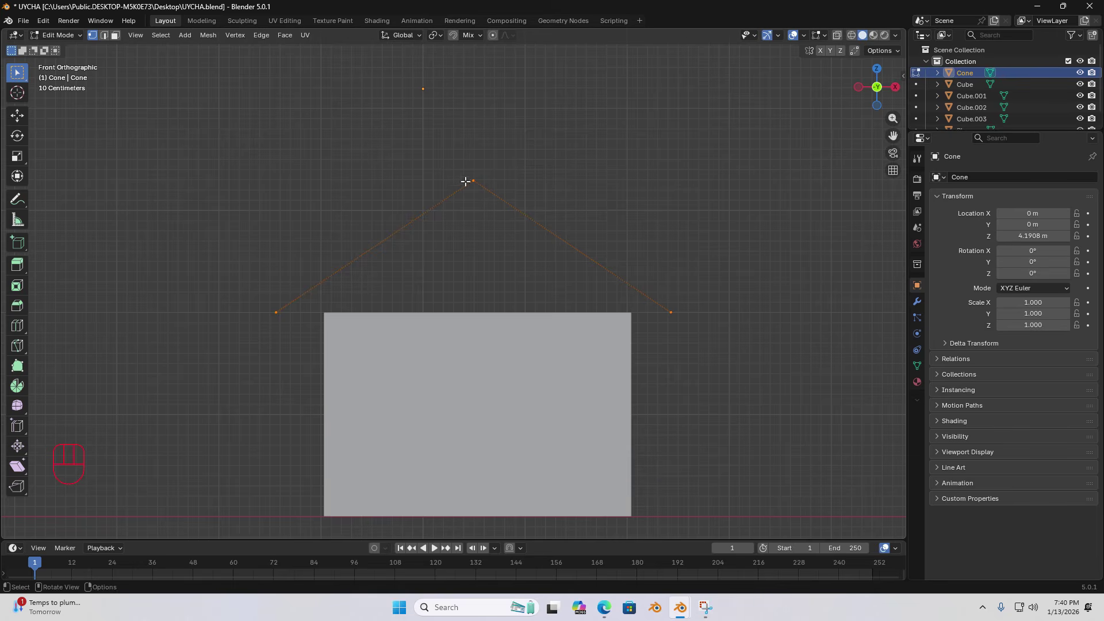
key(e)
key(z)
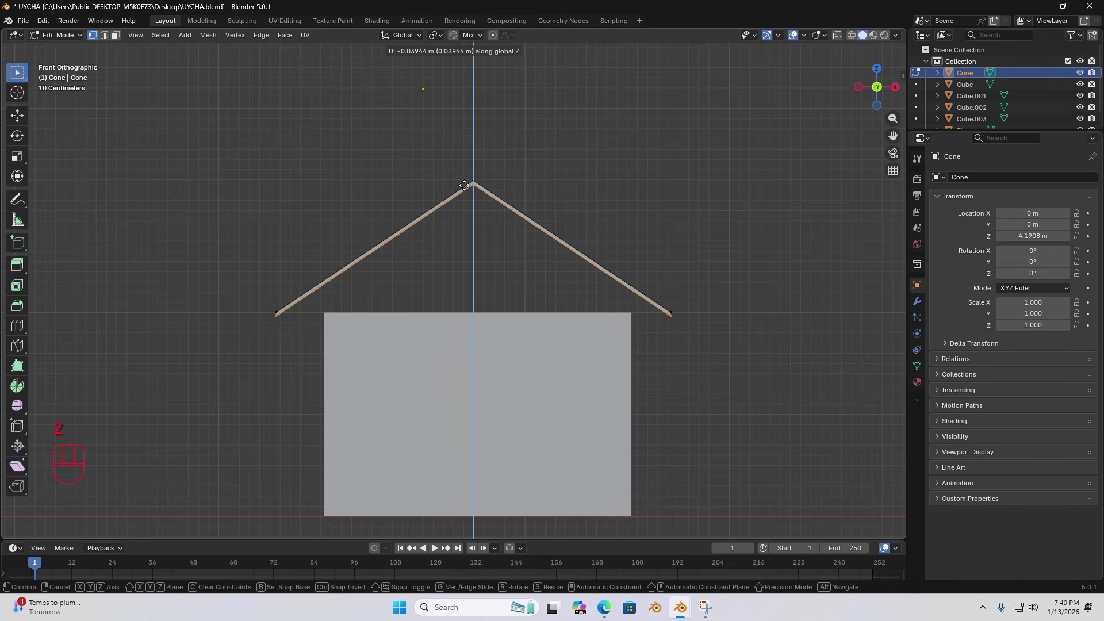
click(464, 185)
key(Tab)
mouse_move(446, 226)
middle_down()
mouse_move(467, 201)
mouse_move(512, 212)
mouse_move(446, 216)
middle_up()
click(382, 157)
middle_drag(382, 157, 415, 152)
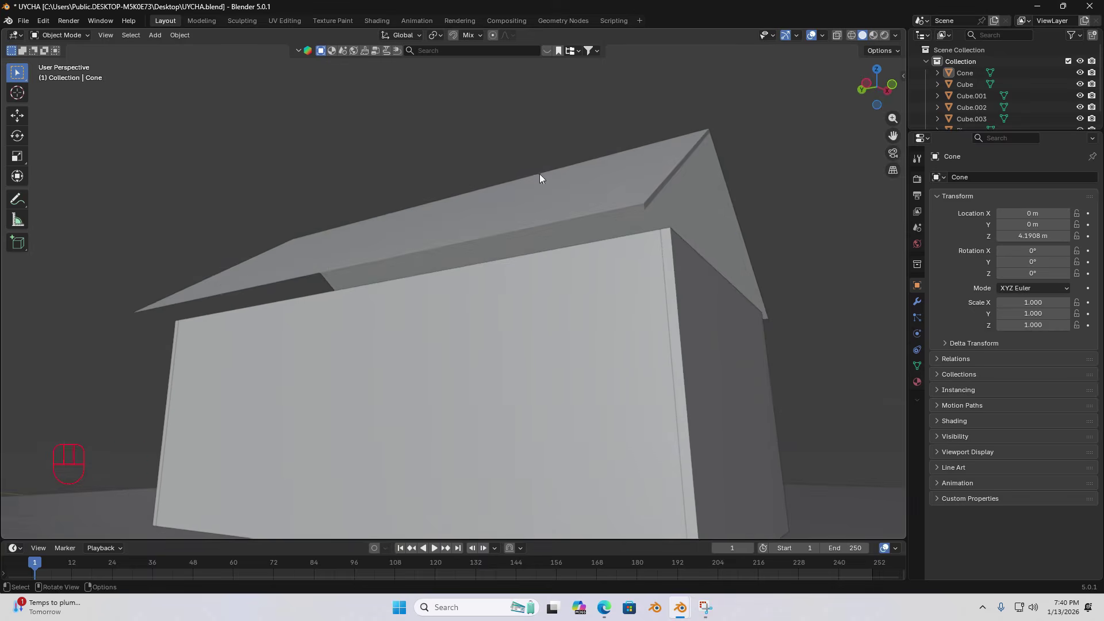
Step: Undo the roof's thin extrusion, going back to Edit Mode with the front-end vertices selected
click(539, 178)
middle_drag(660, 200, 587, 211)
key(ctrl+z)
key(ctrl+z)
key(ctrl+z)
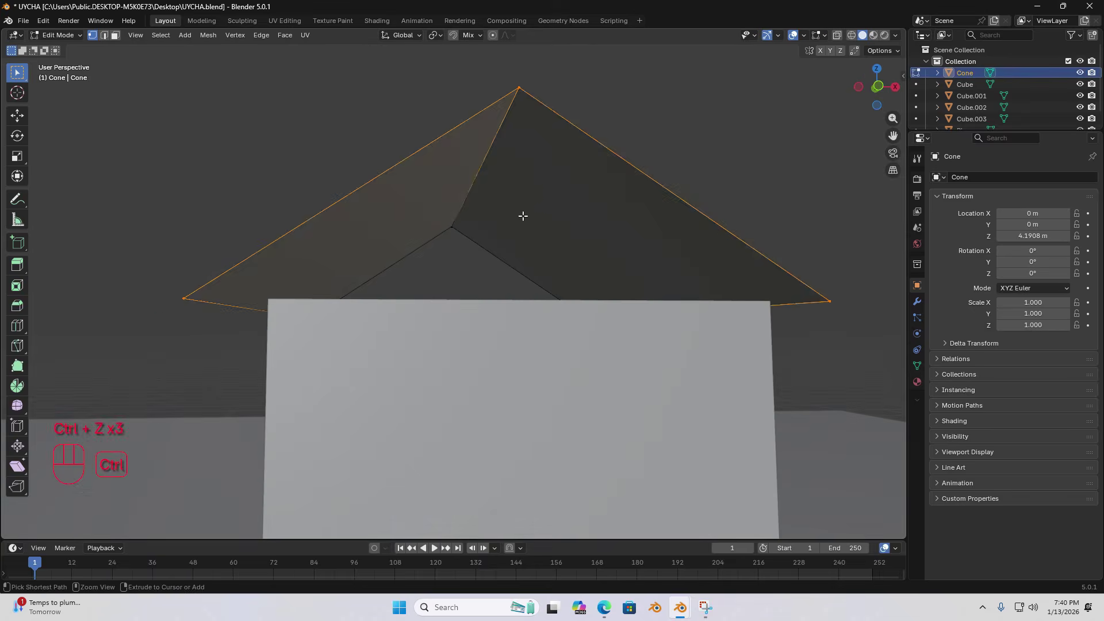
Step: Select all the roof's vertices in Edit Mode, extrude them downward along Z by about 0.06 m, and return to Object Mode
middle_drag(500, 217, 663, 249)
shift+drag(470, 188, 690, 360)
middle_drag(690, 360, 618, 272)
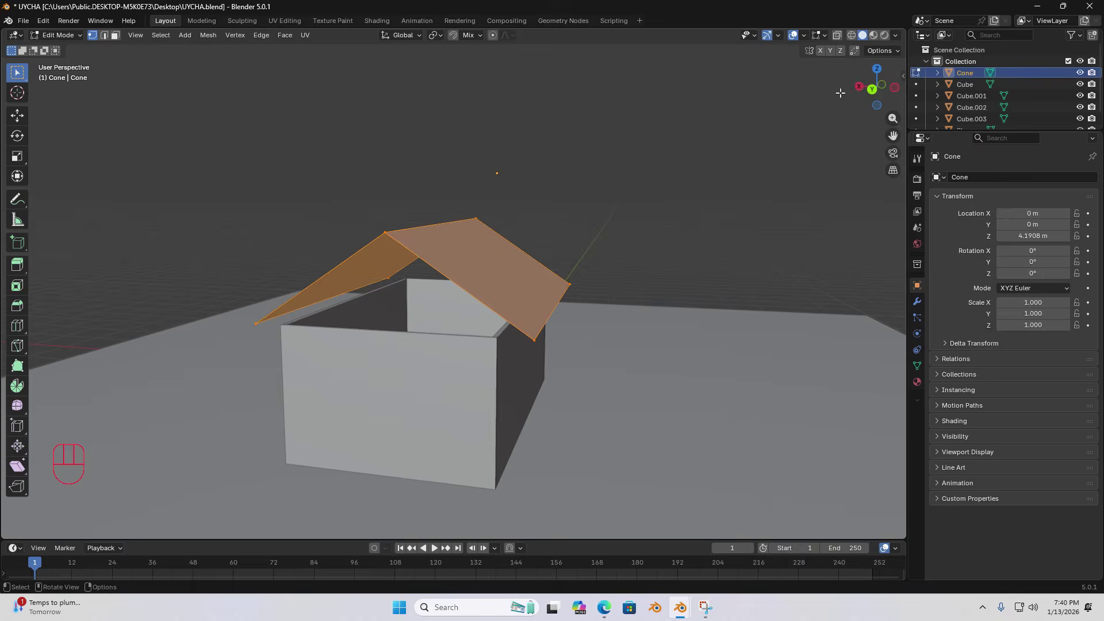
click(869, 91)
scroll(521, 299, up, 6)
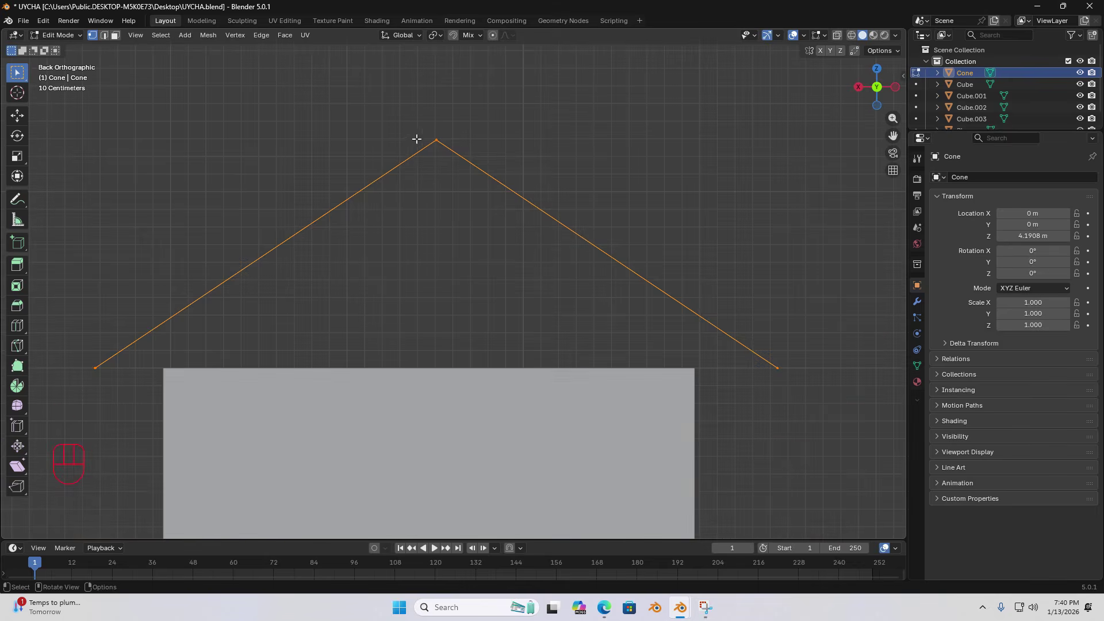
key(e)
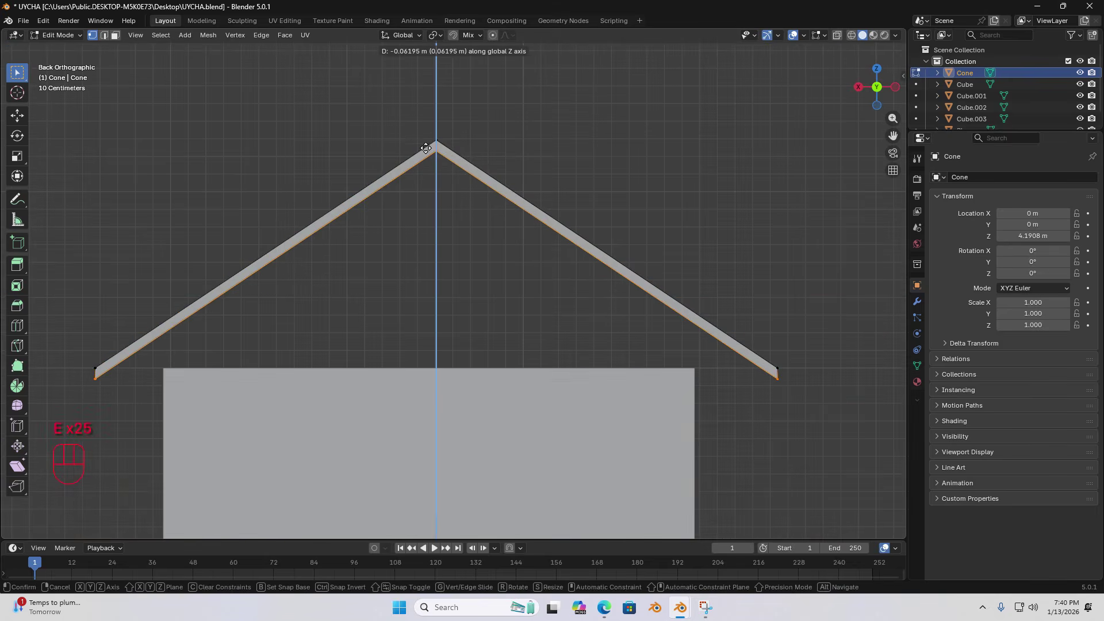
click(426, 148)
key(Tab)
middle_drag(389, 214, 608, 226)
click(609, 225)
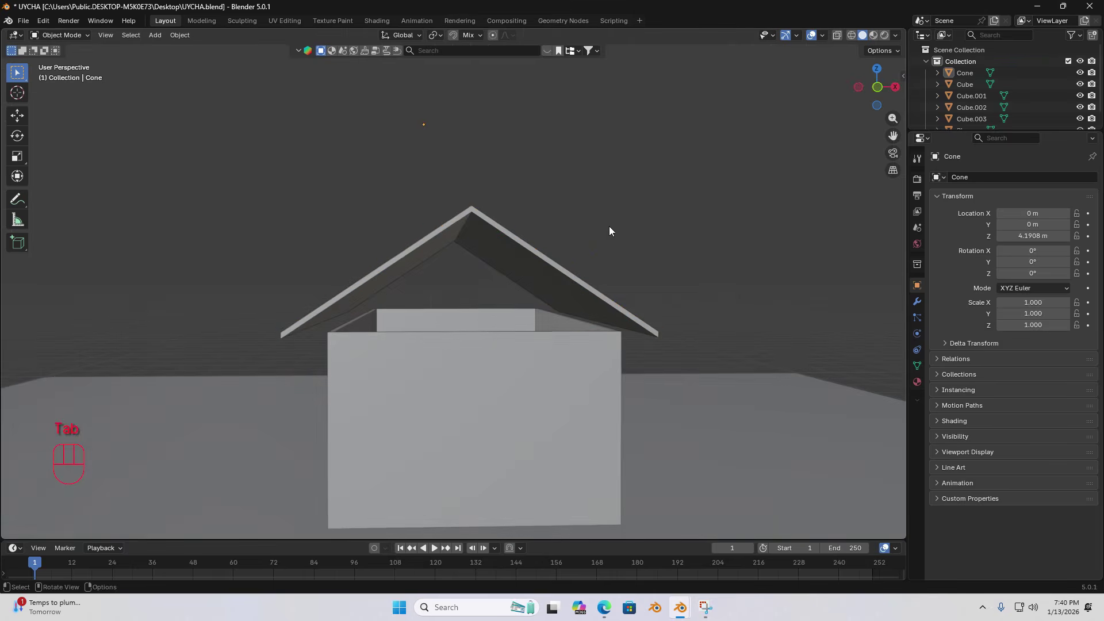
Step: Examine the thickened roof and its fit above the walls in orthographic views and close up in perspective
click(876, 87)
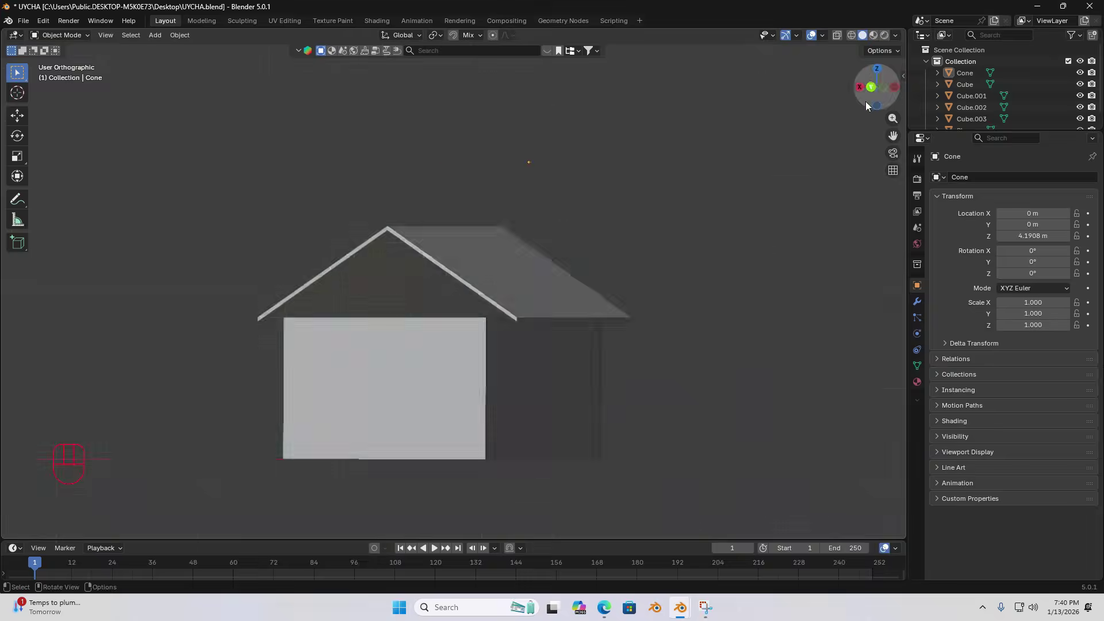
click(894, 88)
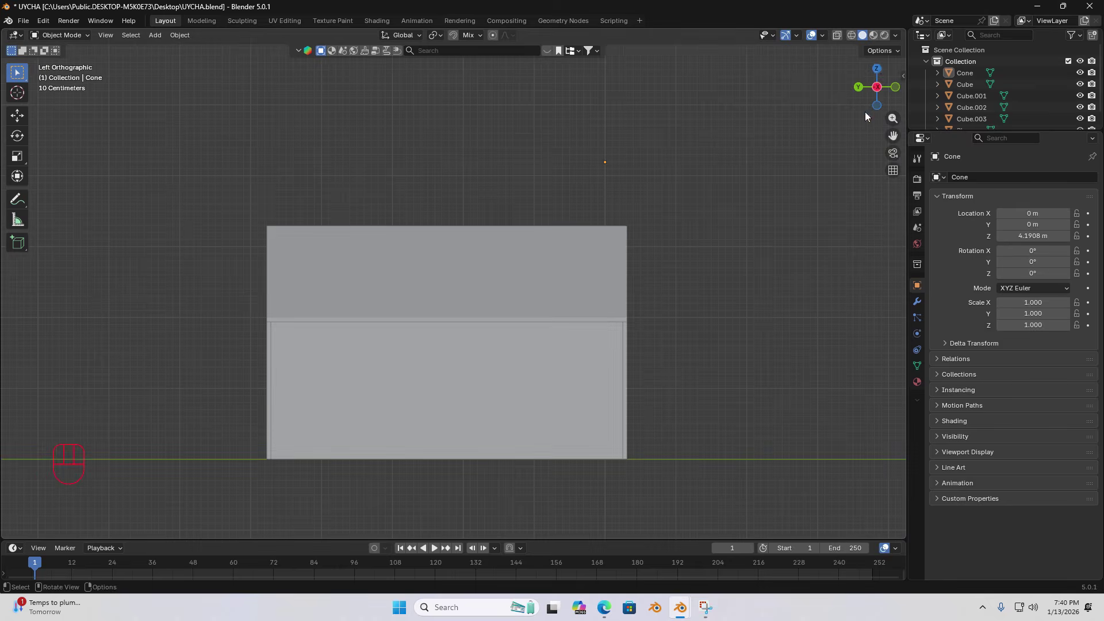
click(877, 68)
middle_drag(596, 253, 519, 278)
scroll(523, 276, up, 2)
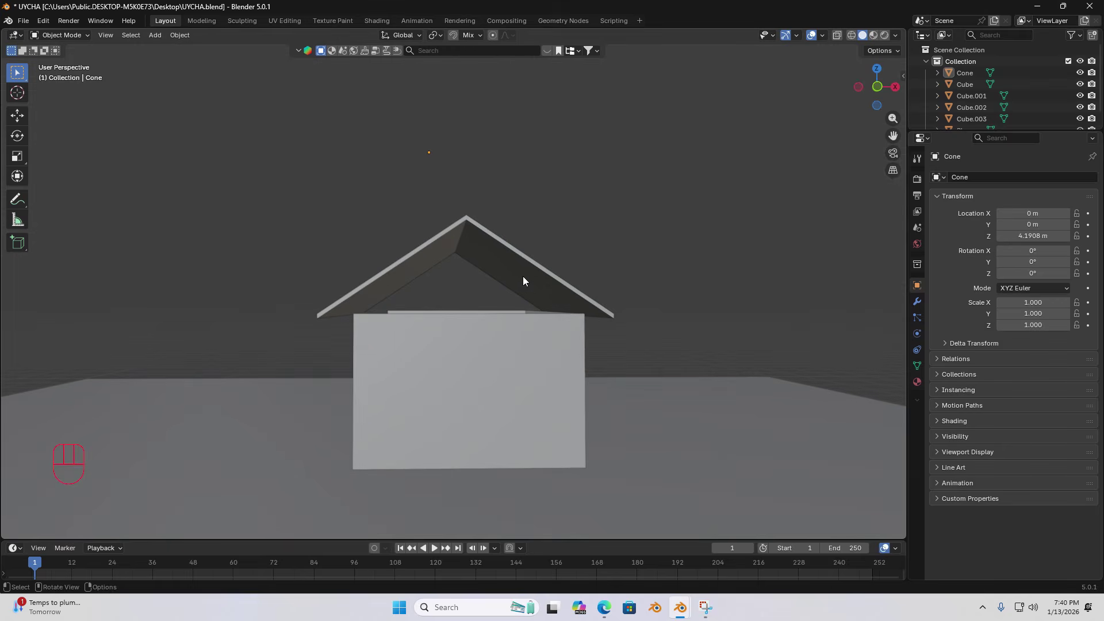
scroll(522, 281, down, 1)
scroll(537, 182, up, 4)
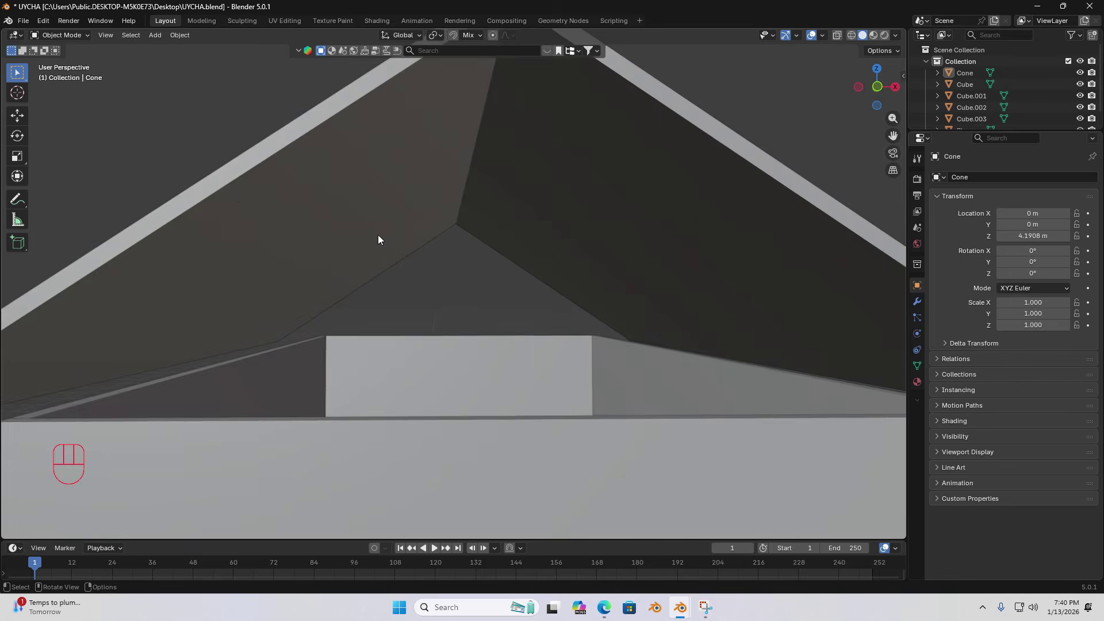
scroll(374, 242, down, 1)
Step: Lower the roof in front view to a Z location of about 3.995 m so its slopes meet the wall corners
click(347, 266)
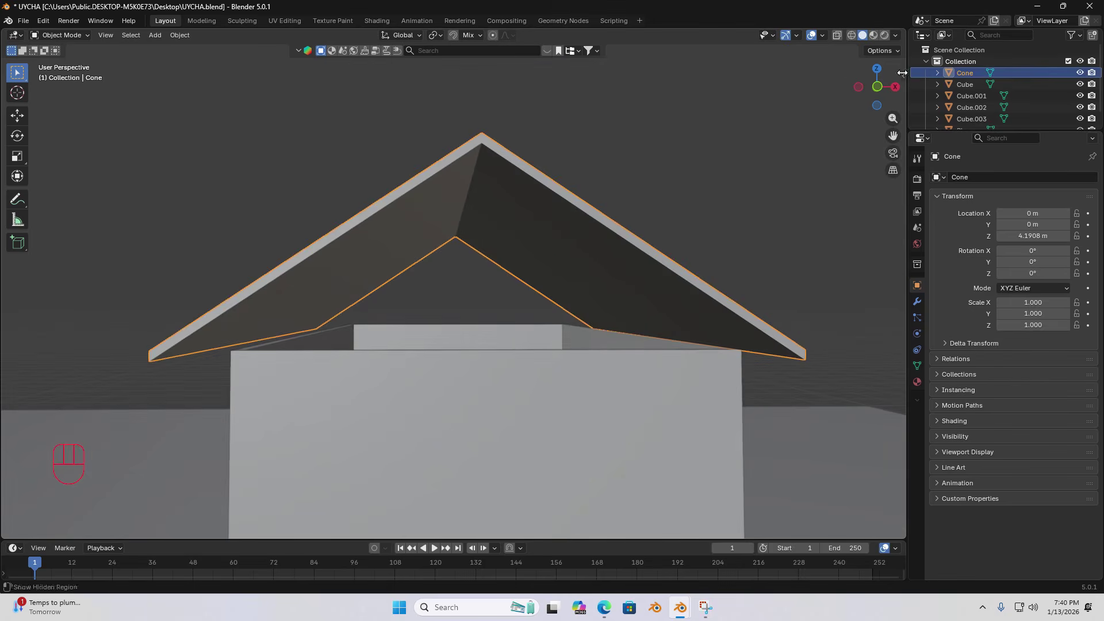
click(877, 87)
shift+middle_drag(626, 356, 600, 339)
scroll(577, 343, up, 4)
key(g)
click(600, 339)
scroll(473, 359, down, 1)
scroll(472, 359, down, 2)
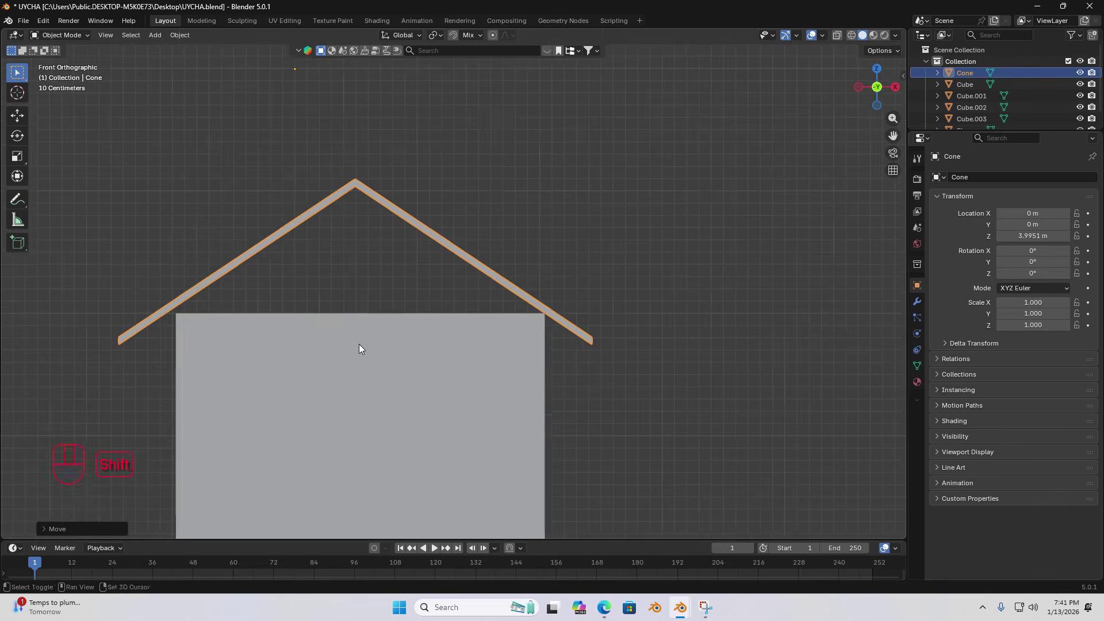
shift+middle_drag(360, 345, 406, 349)
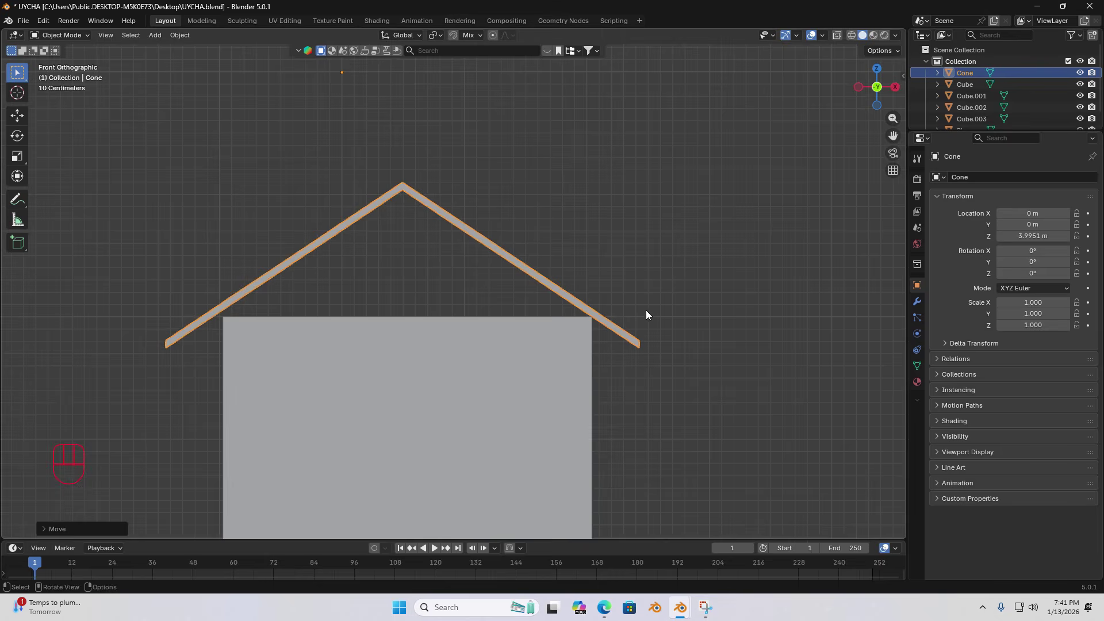
Step: Rotate the roof about -0.57° around Y and lower it along Z to about 3.967 m
key(r)
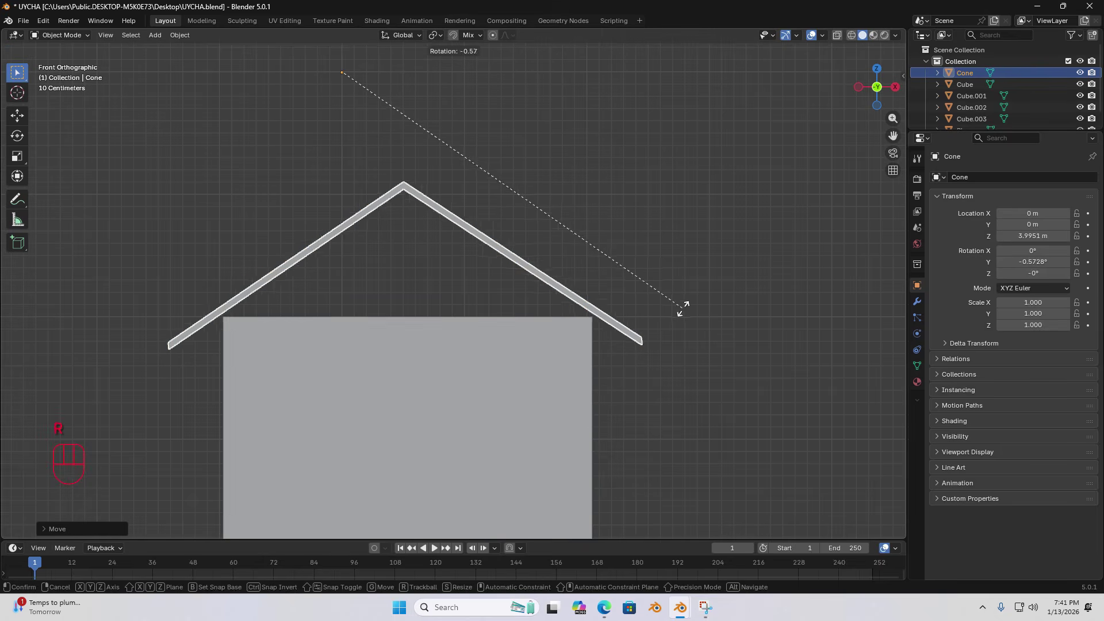
click(682, 309)
key(g)
key(x)
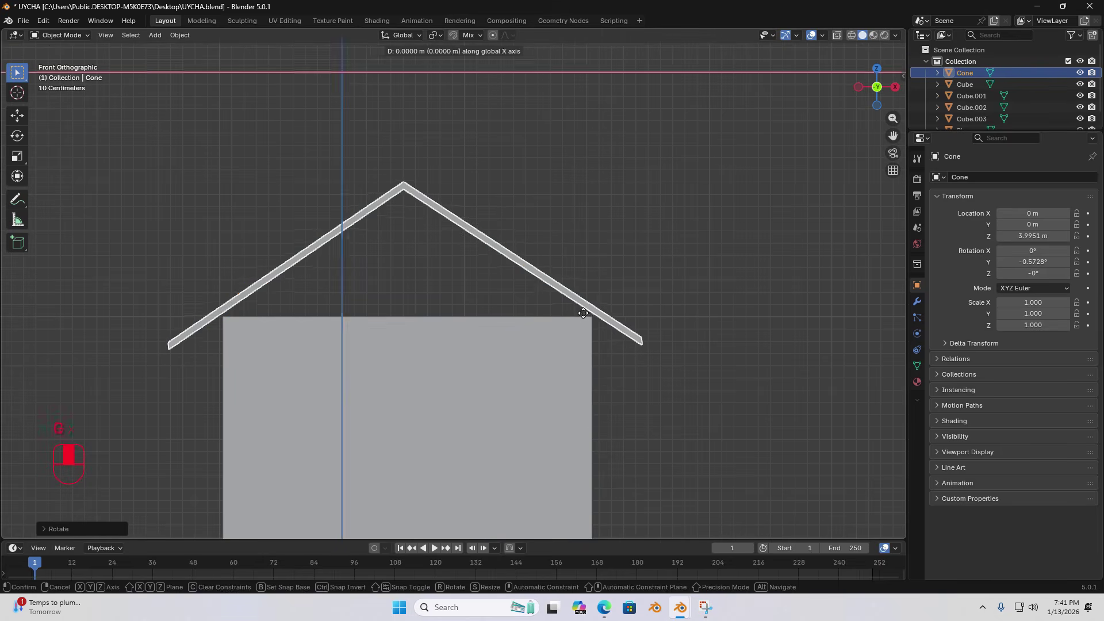
key(z)
click(418, 301)
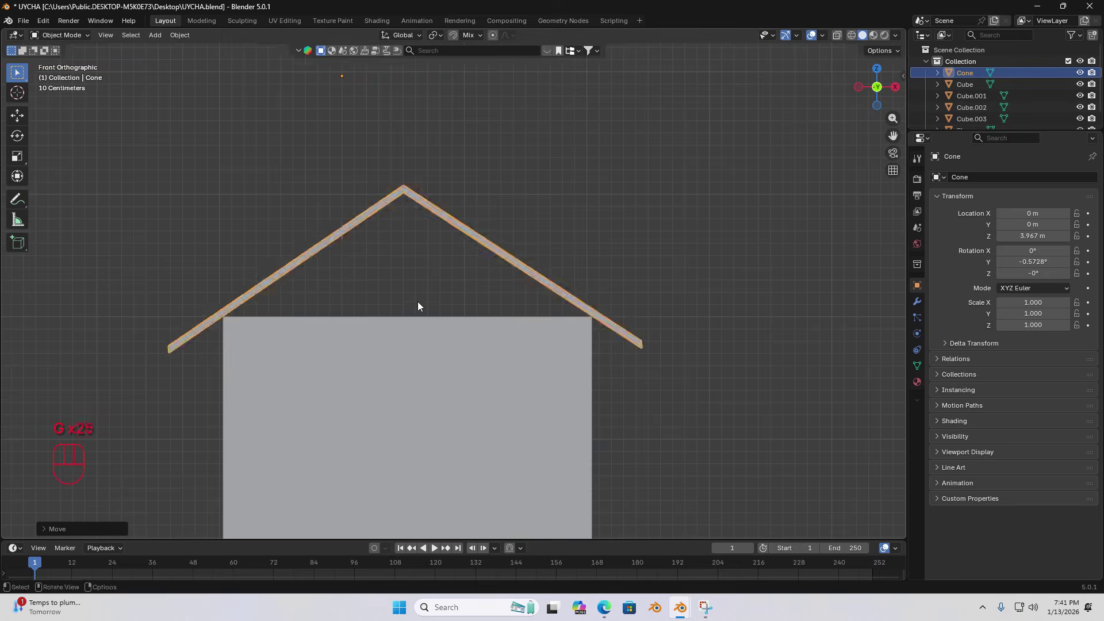
Step: Examine the roof's seating on the walls in back view and the open gable ends from several angles
middle_drag(418, 301, 655, 309)
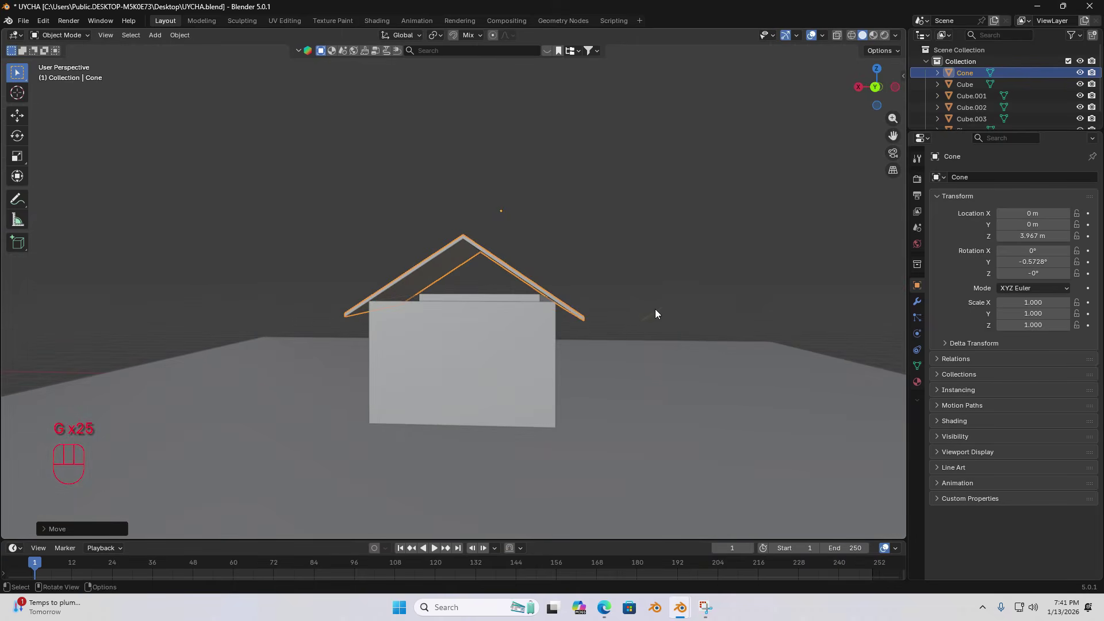
click(875, 87)
scroll(554, 359, up, 6)
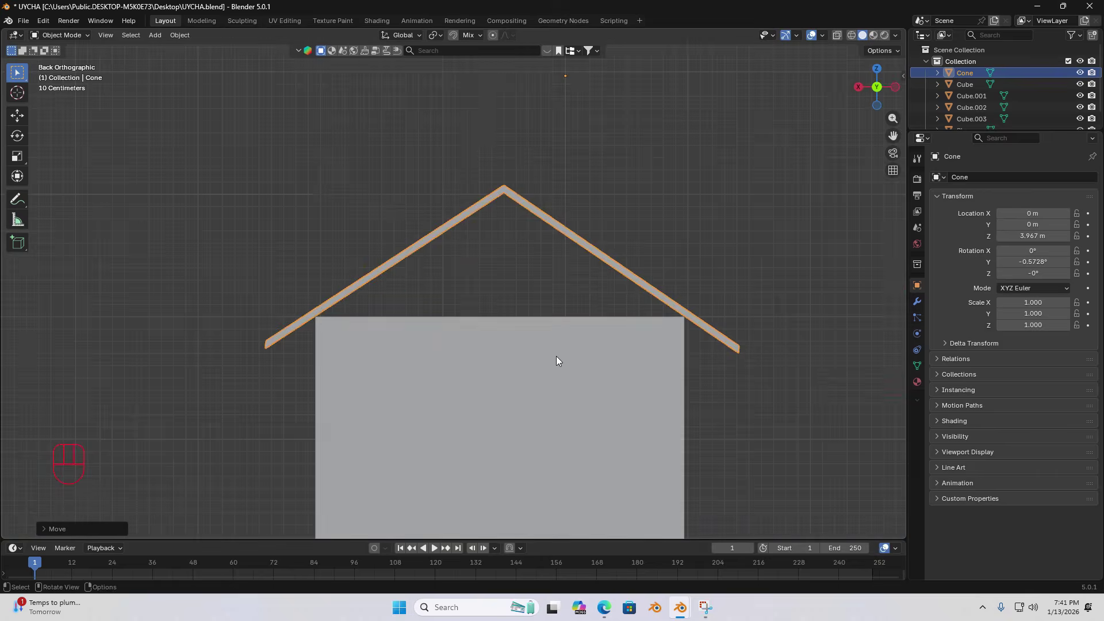
click(517, 300)
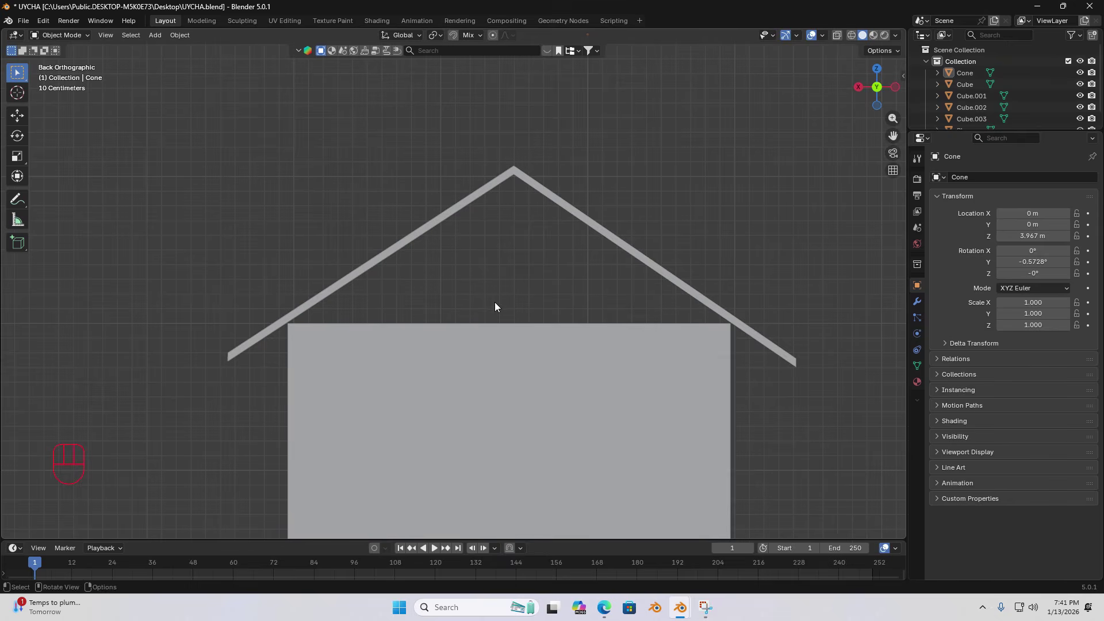
scroll(520, 270, down, 3)
middle_drag(521, 271, 544, 368)
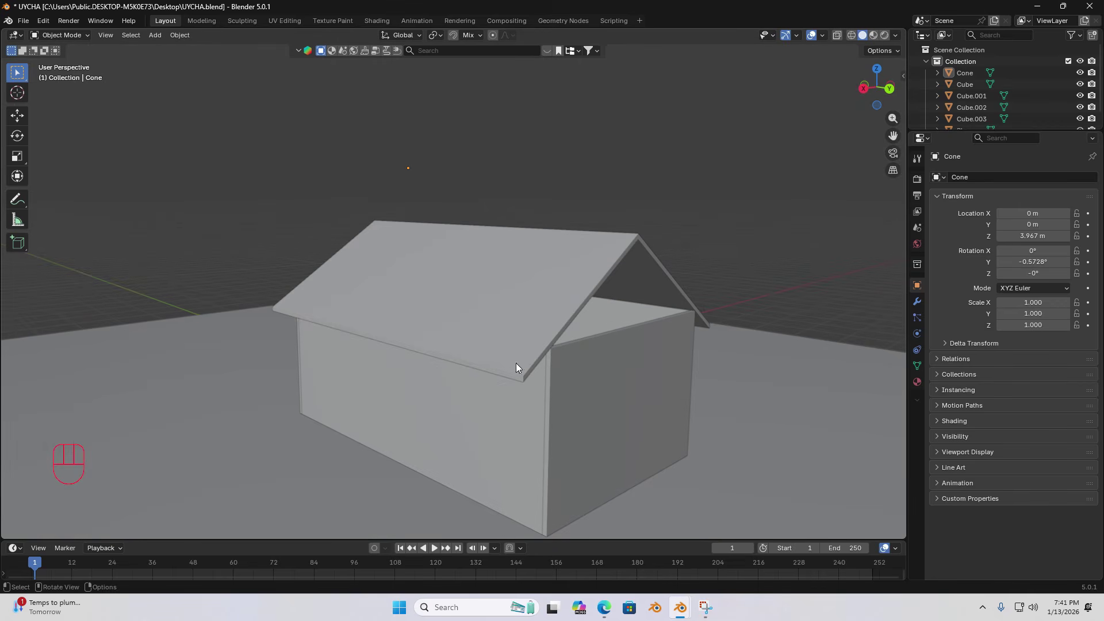
middle_drag(649, 294, 591, 261)
scroll(549, 315, up, 4)
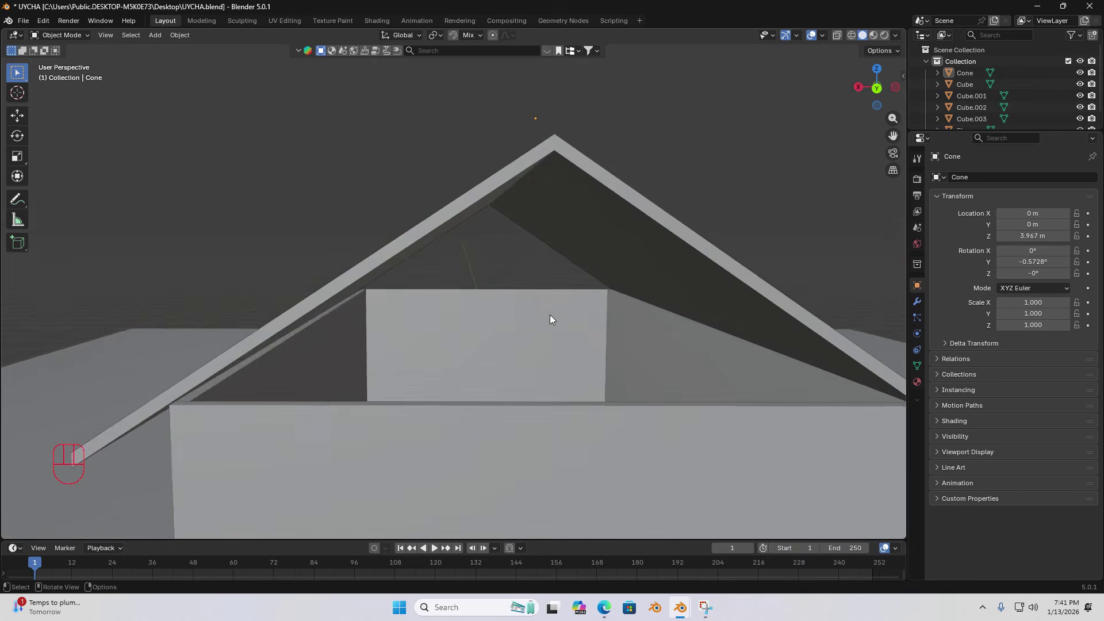
shift+middle_drag(594, 354, 521, 321)
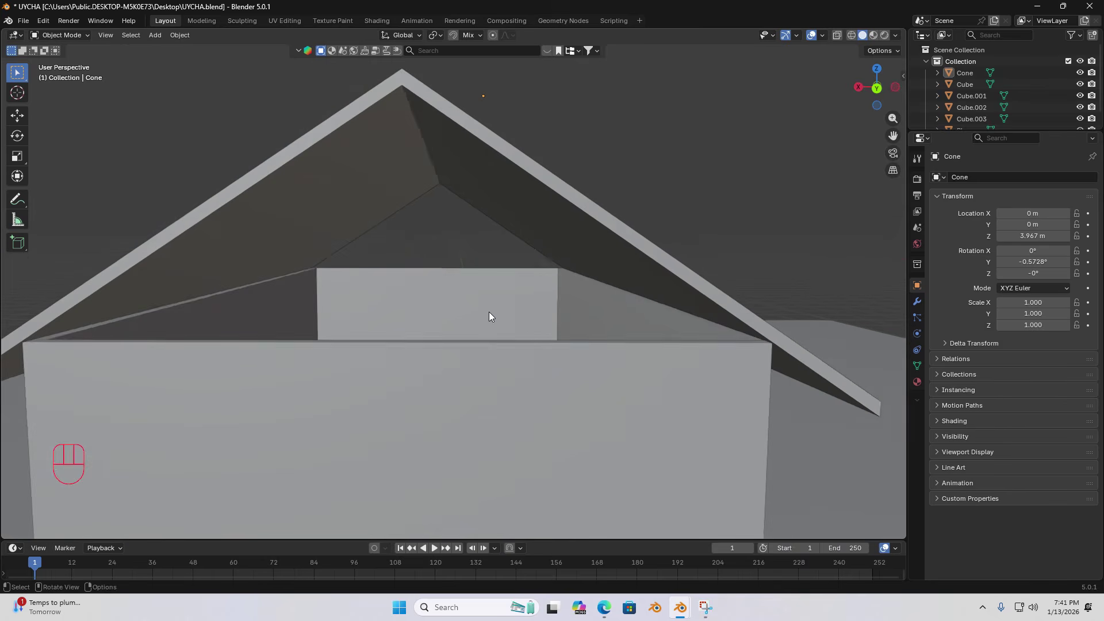
Step: Edit the end wall Cube.003 in face select mode and select its narrow top face beneath the open gable
middle_drag(397, 249, 320, 340)
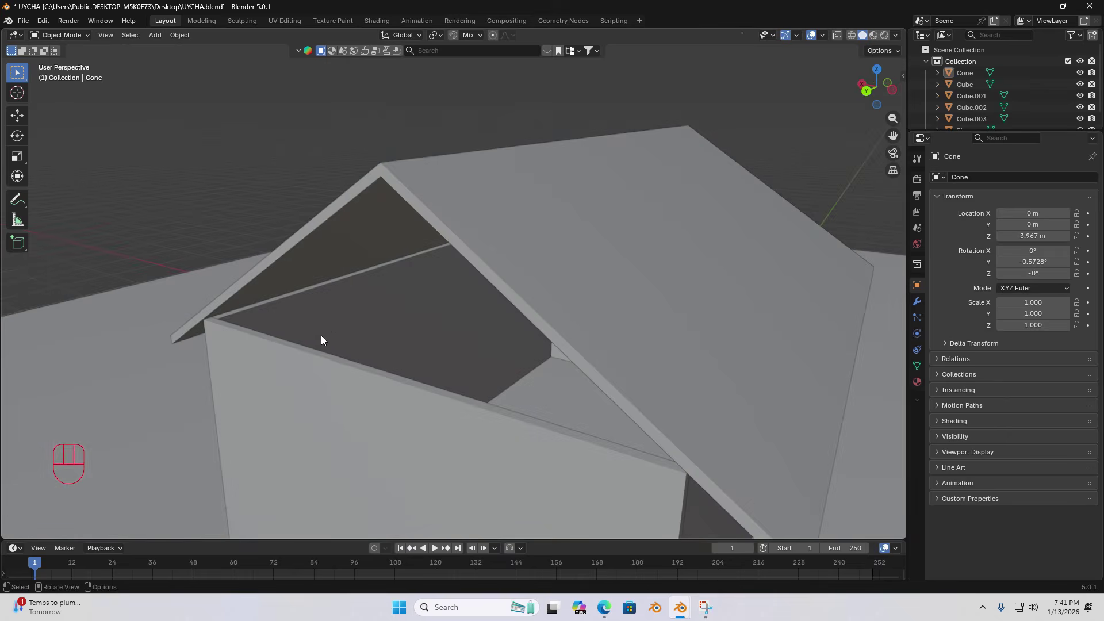
click(333, 362)
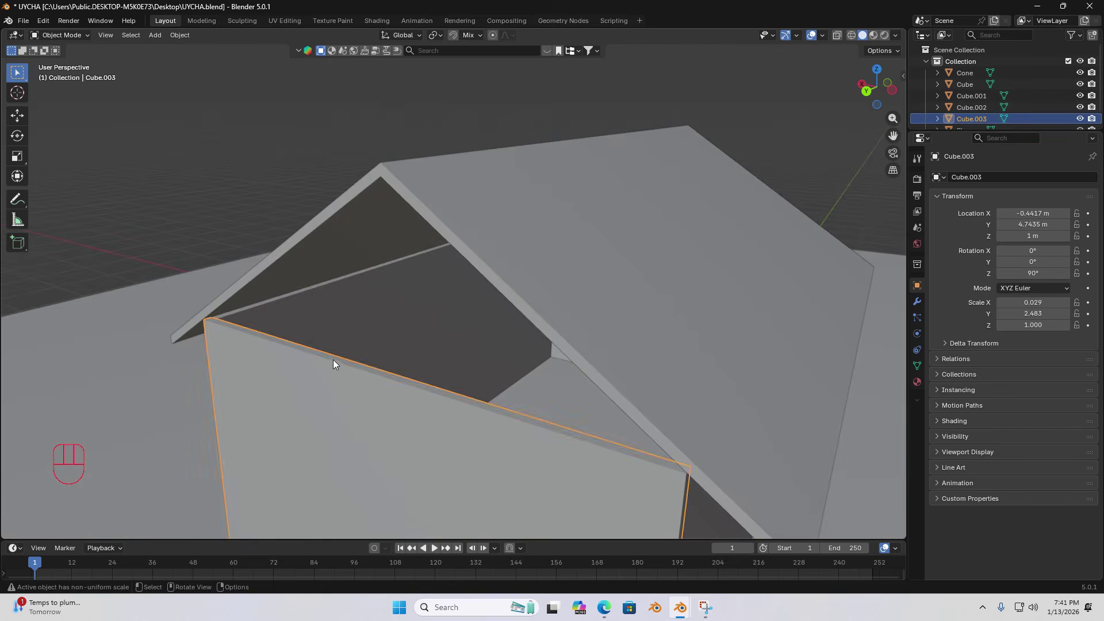
key(Tab)
middle_drag(337, 356, 352, 366)
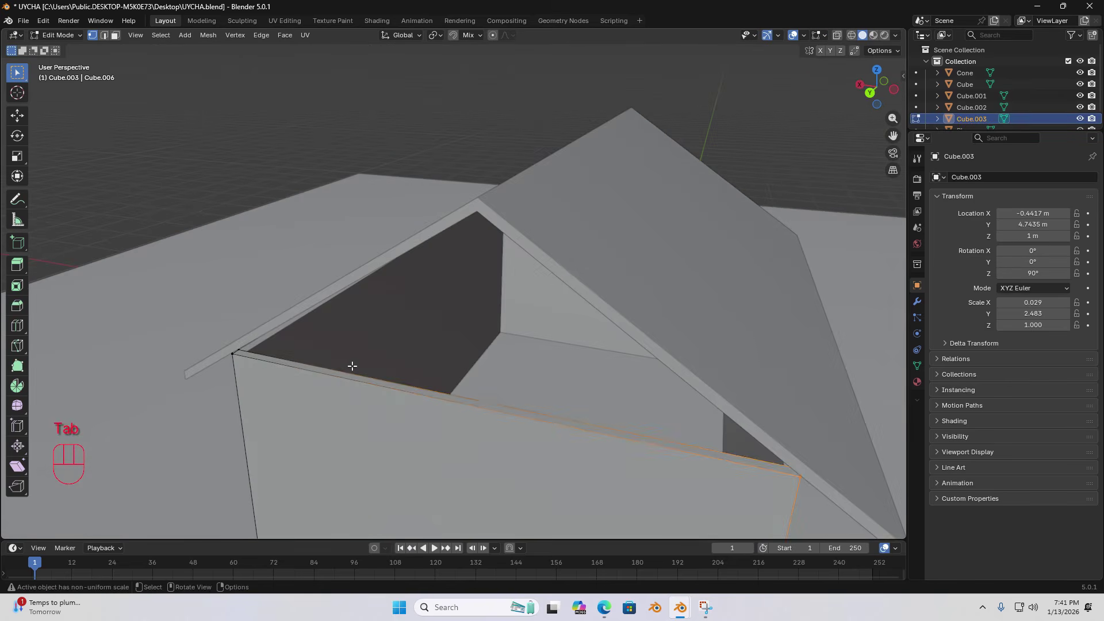
key(3)
click(371, 382)
click(371, 382)
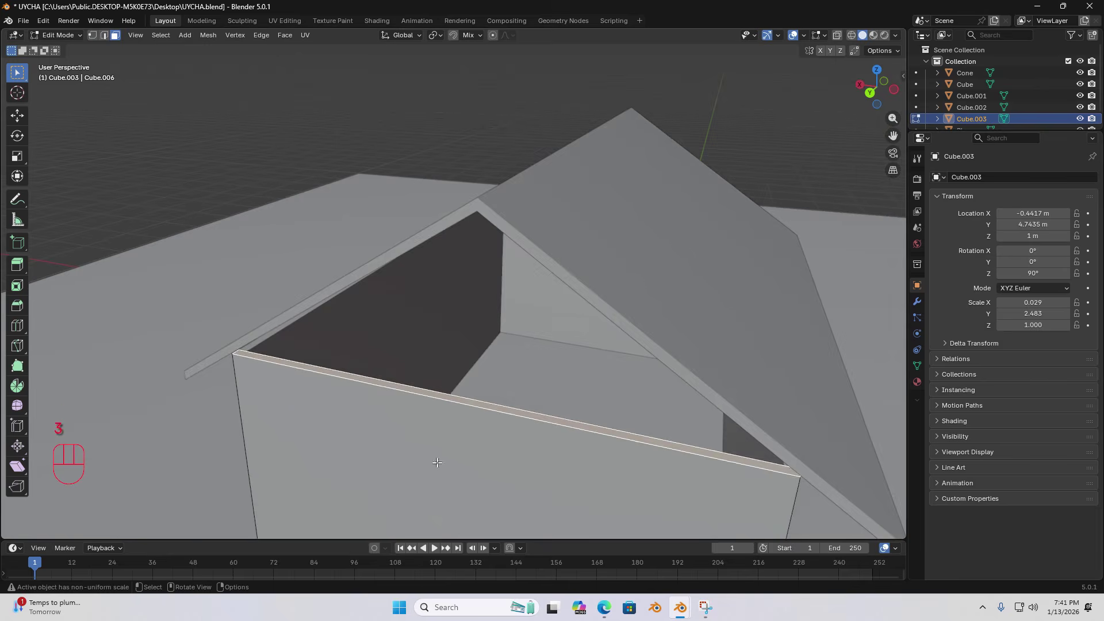
middle_drag(437, 462, 431, 429)
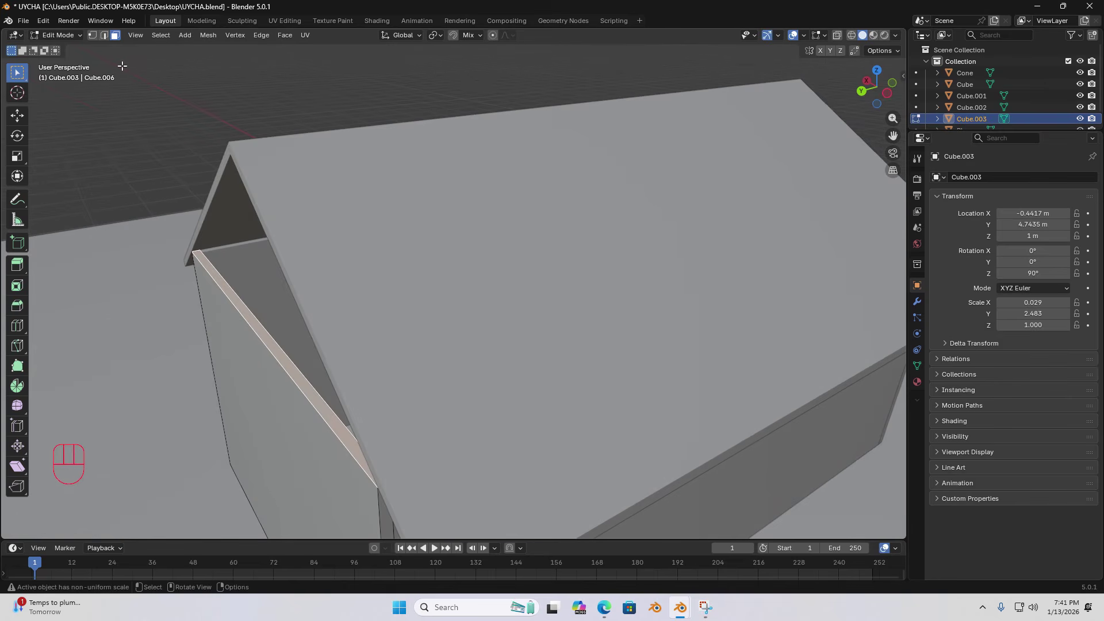
Step: Switch the end wall's mesh selection to vertex select mode, keeping the top face's vertices selected
key(1)
key(2)
key(3)
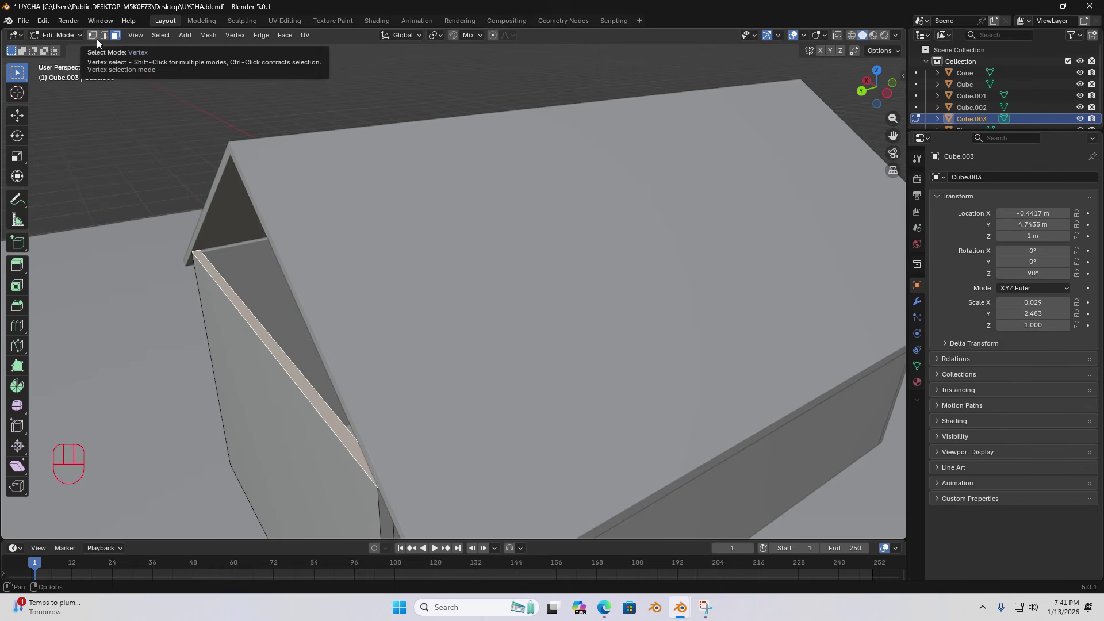
key(1)
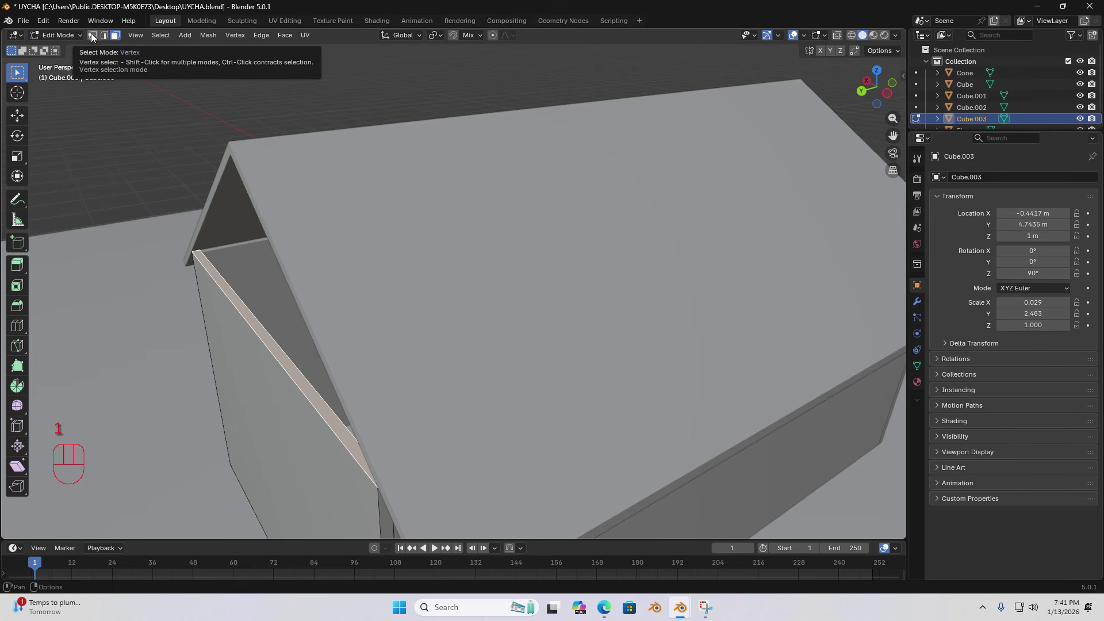
key(1)
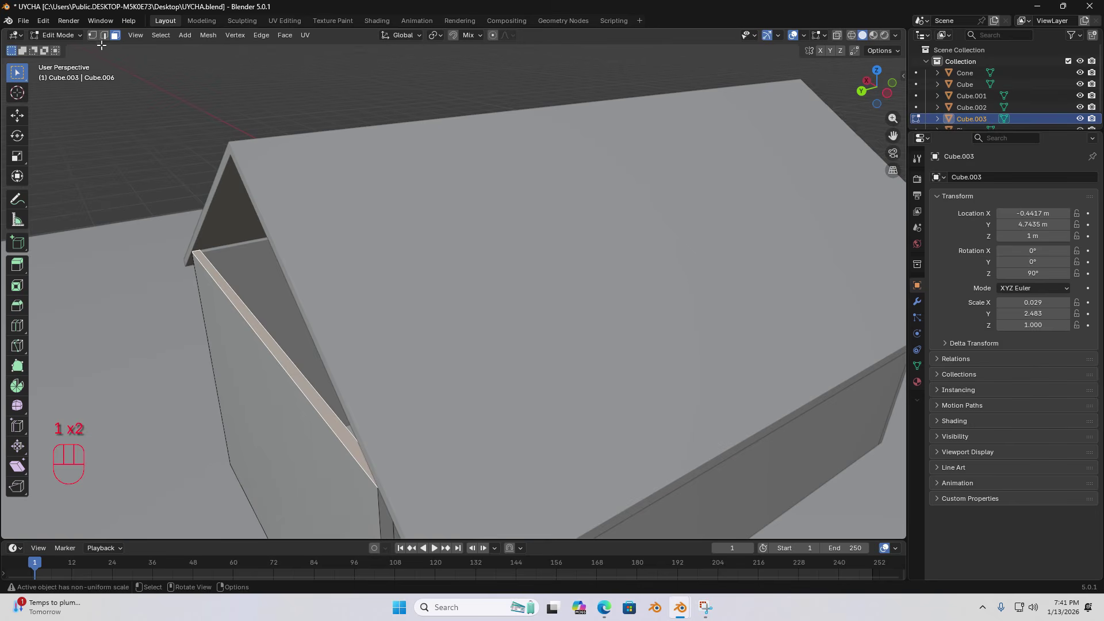
key(1)
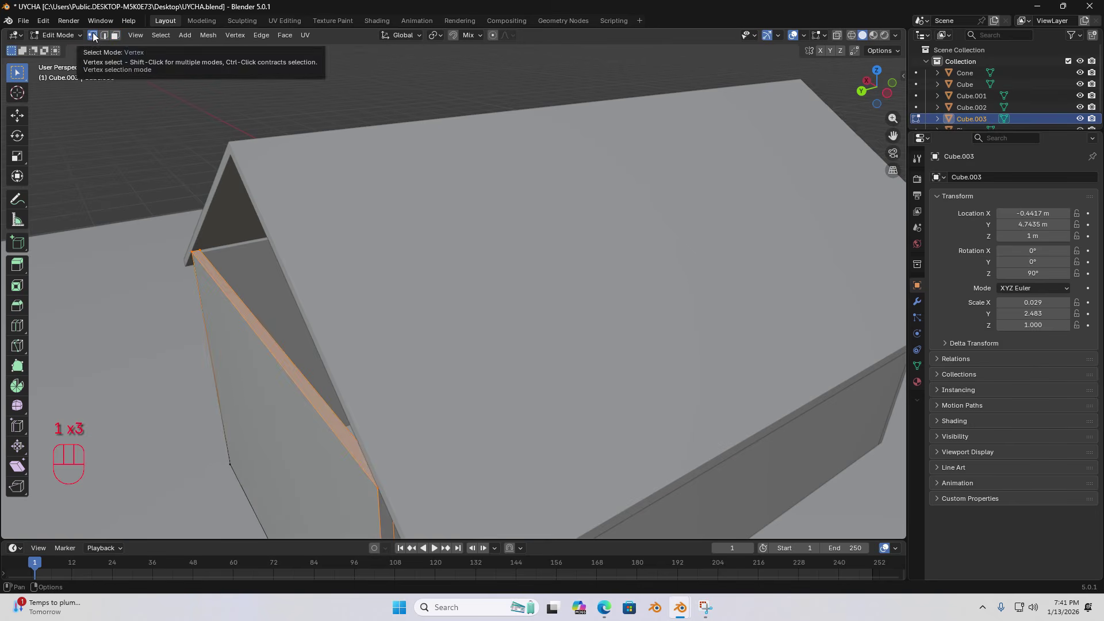
middle_drag(92, 40, 98, 23)
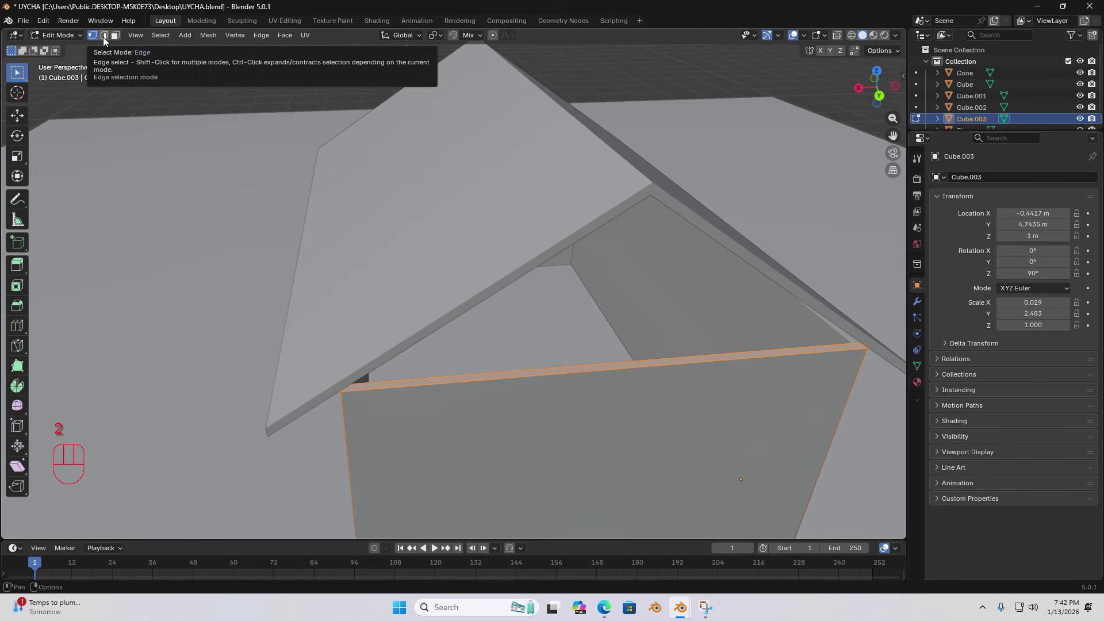
Step: Extrude the selected top face of end wall Cube.003 straight up along Z to just below the roof ridge
click(104, 35)
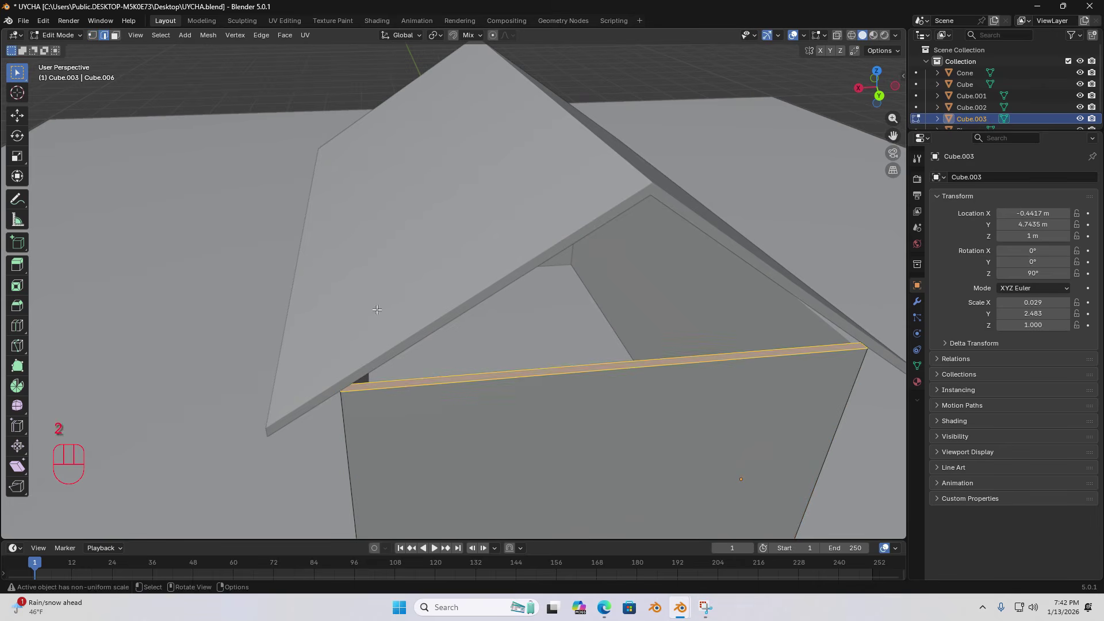
key(3)
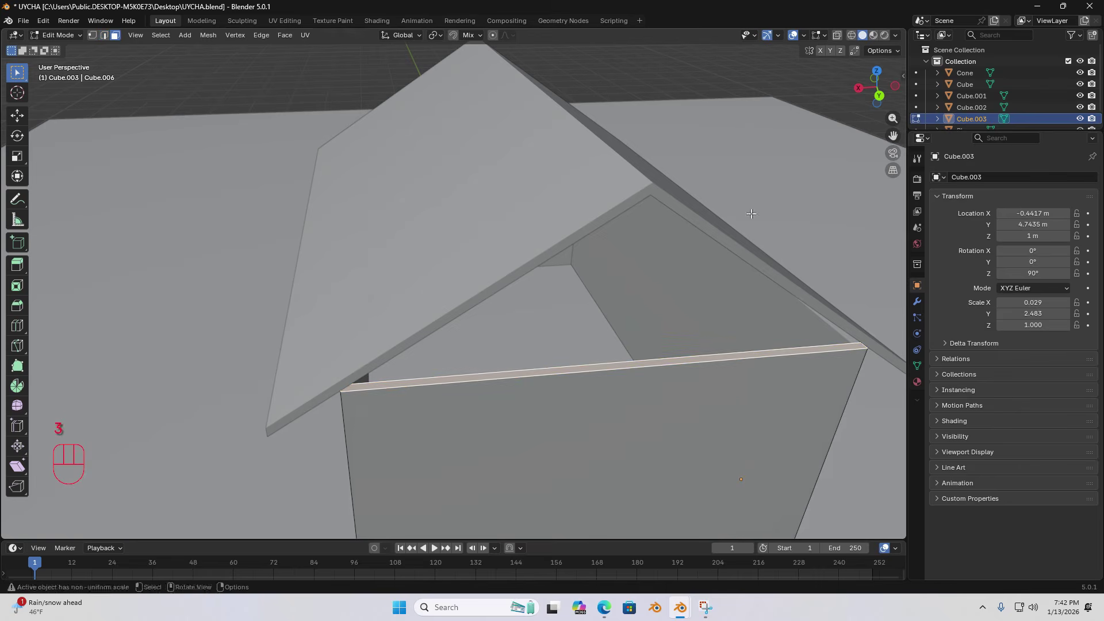
shift+middle_drag(419, 326, 535, 233)
click(878, 95)
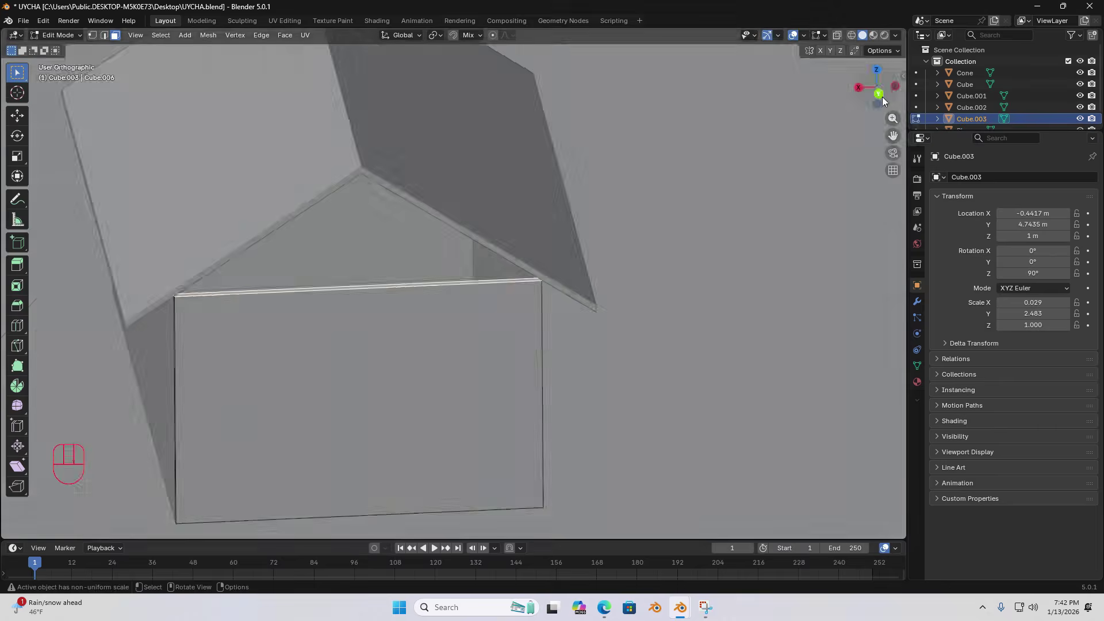
shift+middle_drag(601, 219, 629, 318)
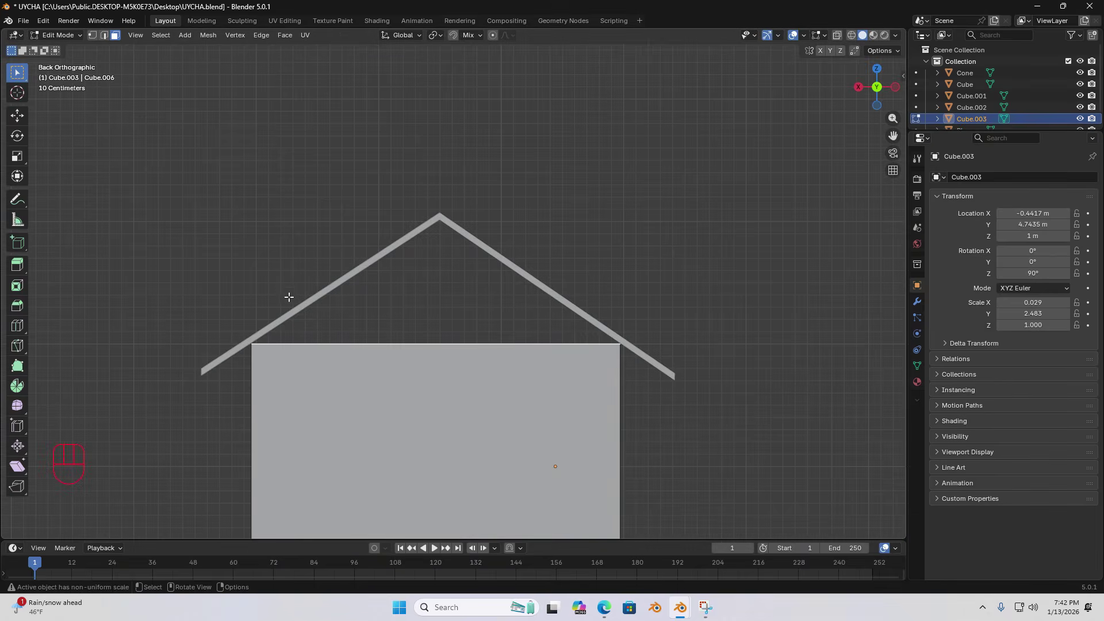
key(e)
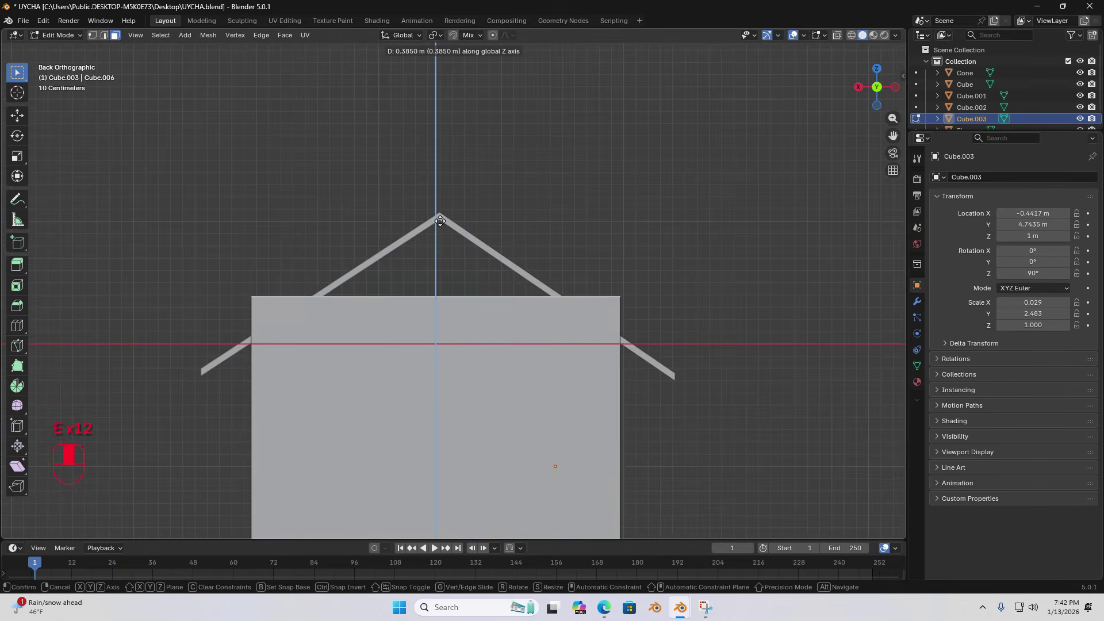
click(440, 221)
Step: Scale the extruded top face of Cube.003 along X to nearly zero, forming a gable peak beneath the roof ridge
scroll(440, 221, up, 4)
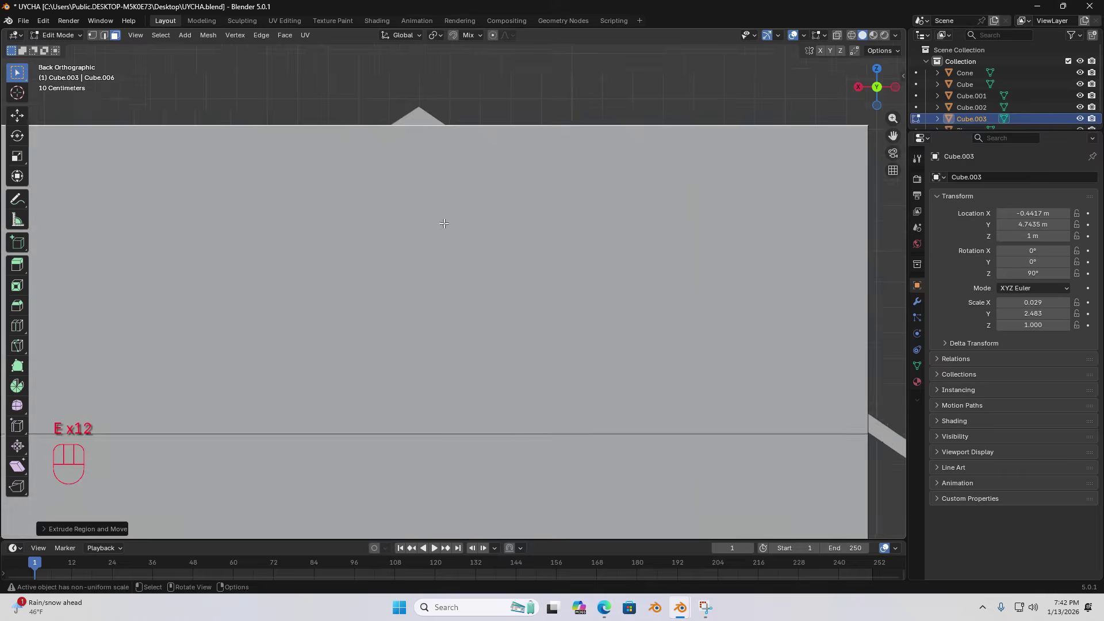
shift+middle_drag(392, 164, 267, 292)
scroll(392, 270, down, 3)
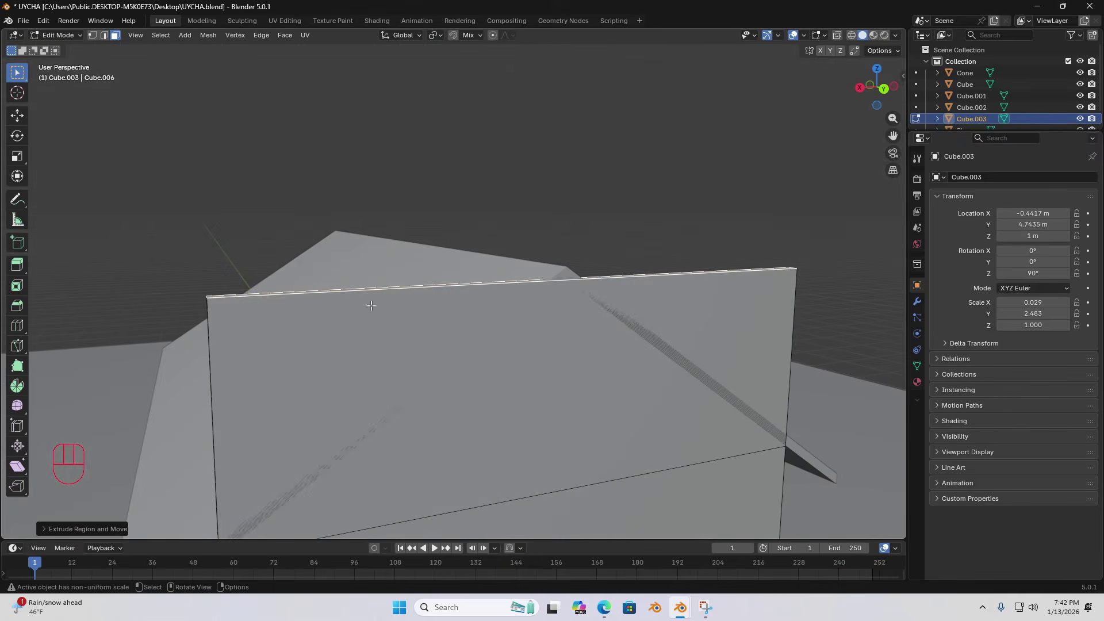
scroll(547, 316, down, 5)
mouse_move(586, 320)
middle_down()
mouse_move(564, 338)
mouse_move(589, 298)
middle_up()
scroll(589, 298, up, 5)
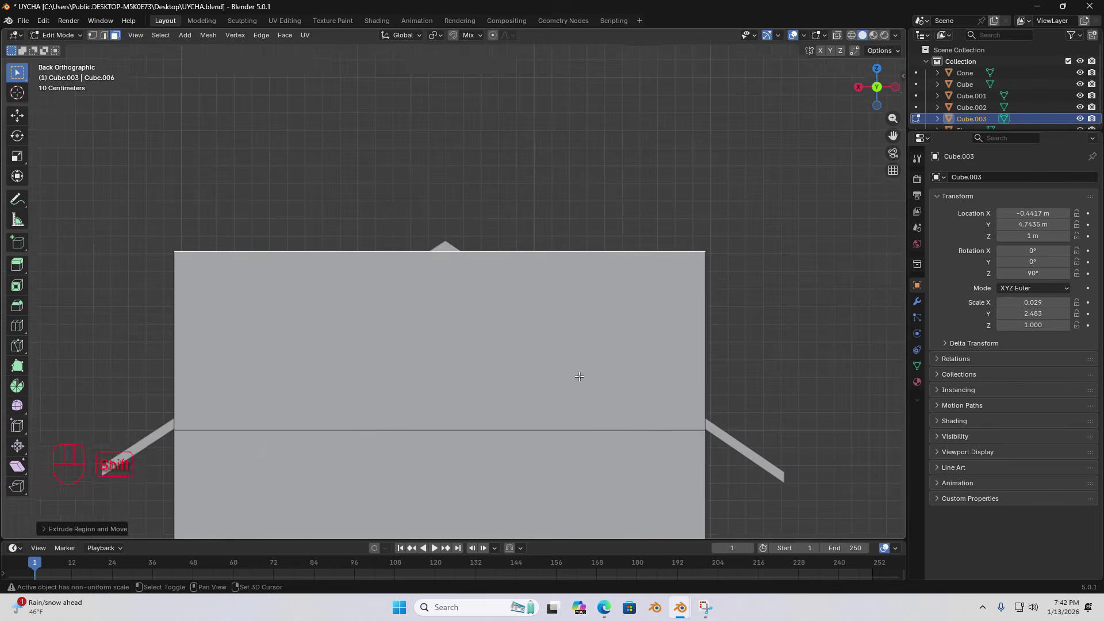
shift+middle_drag(579, 376, 569, 393)
key(s)
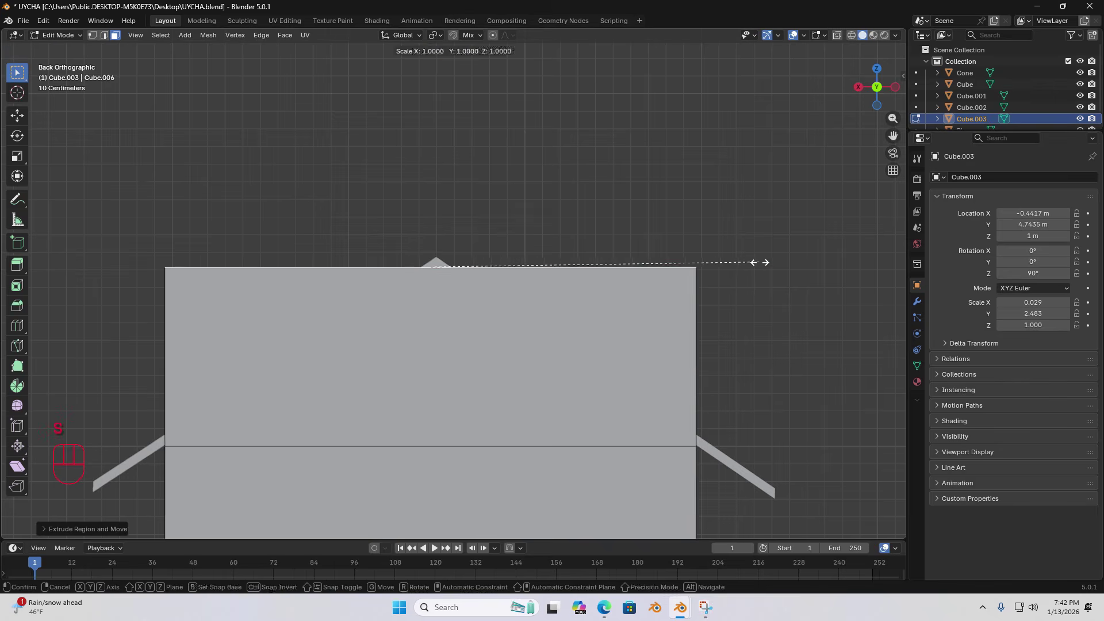
key(x)
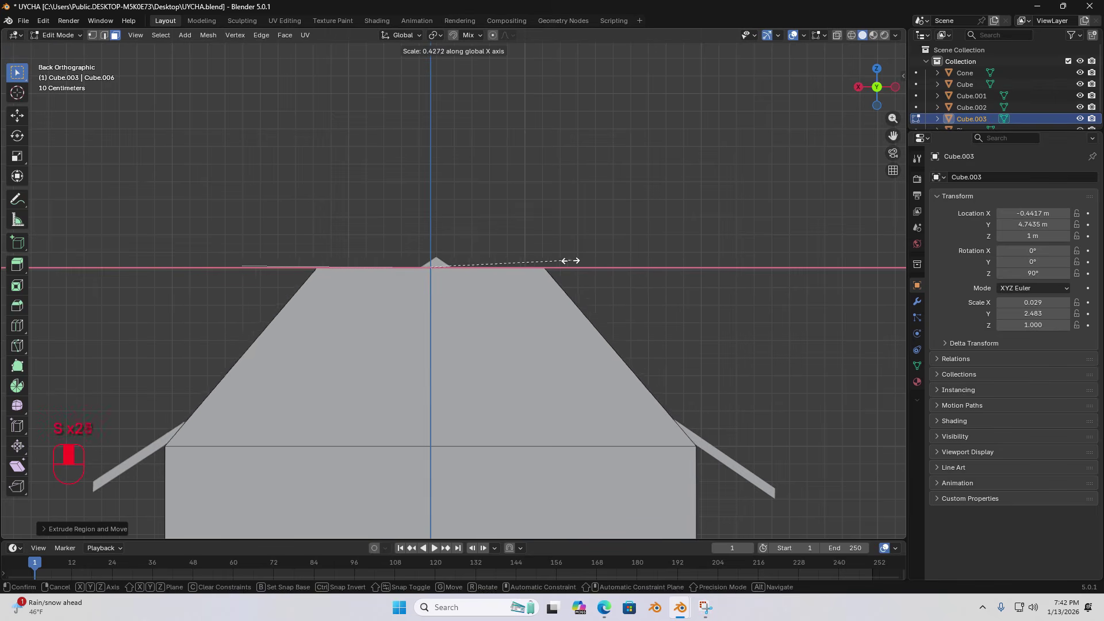
key(x)
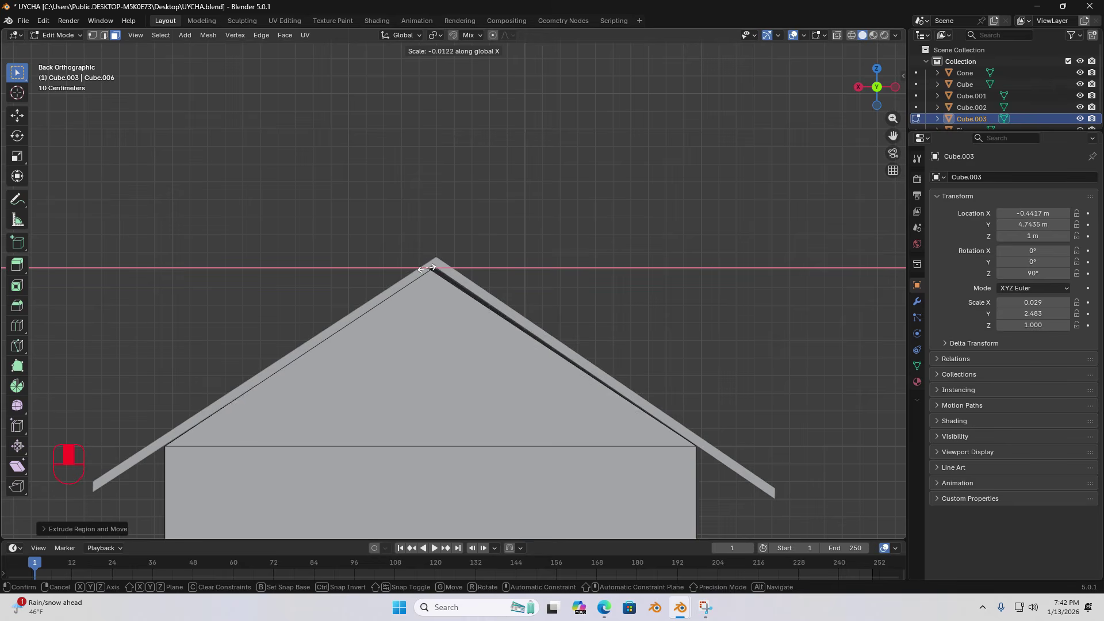
key(ctrl)
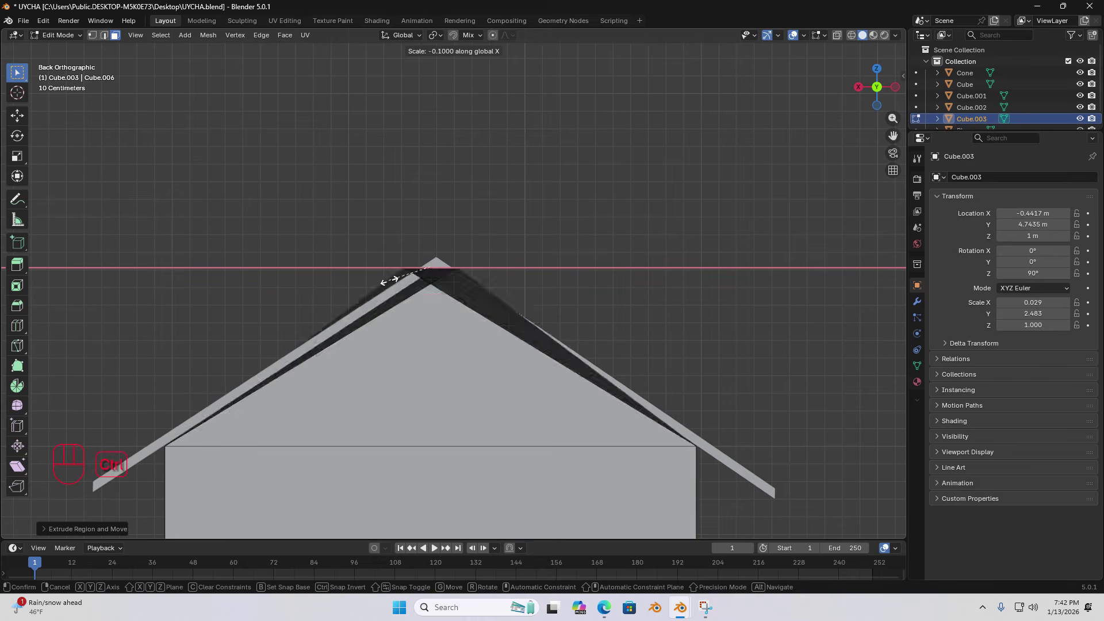
click(435, 272)
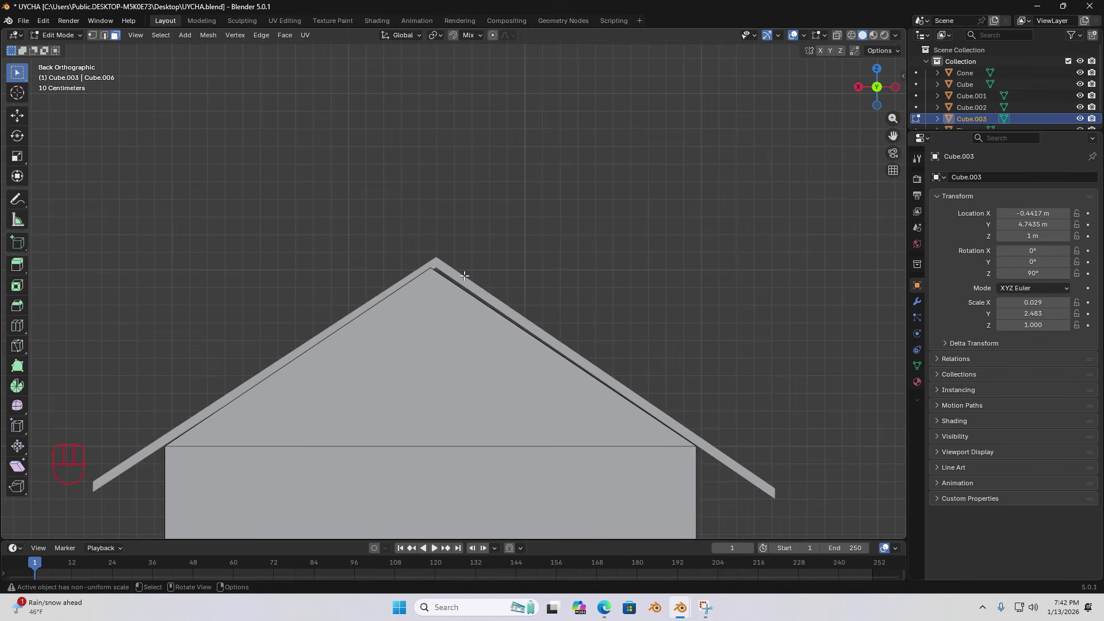
Step: Leave mesh editing, select the roof object Cone and set its Y rotation to 0°
key(Tab)
click(469, 295)
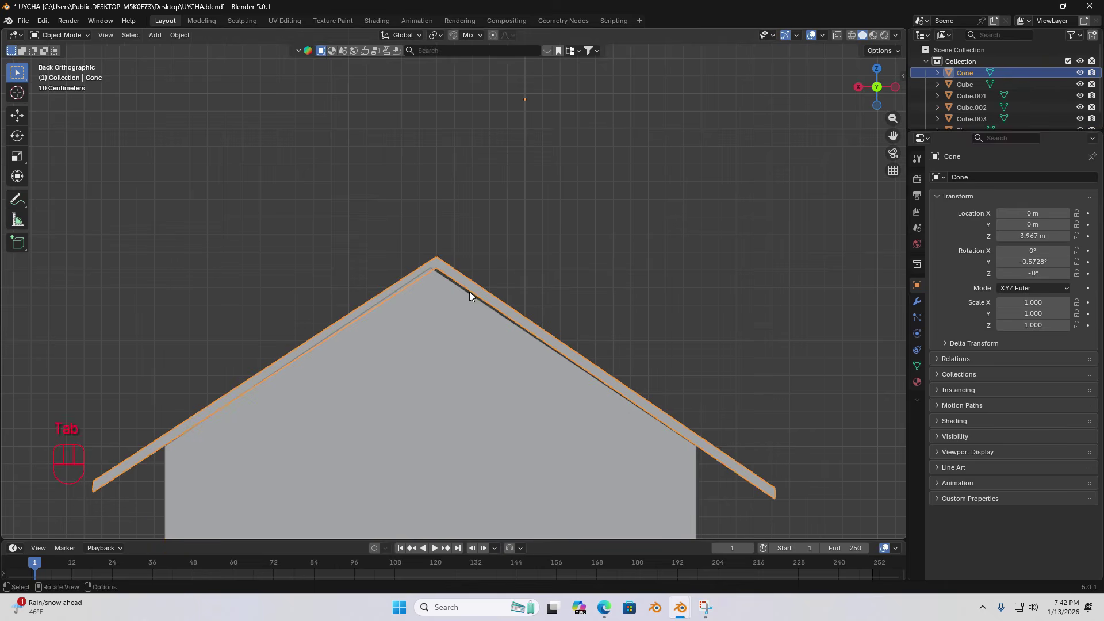
click(1043, 262)
text(0)
key(Return)
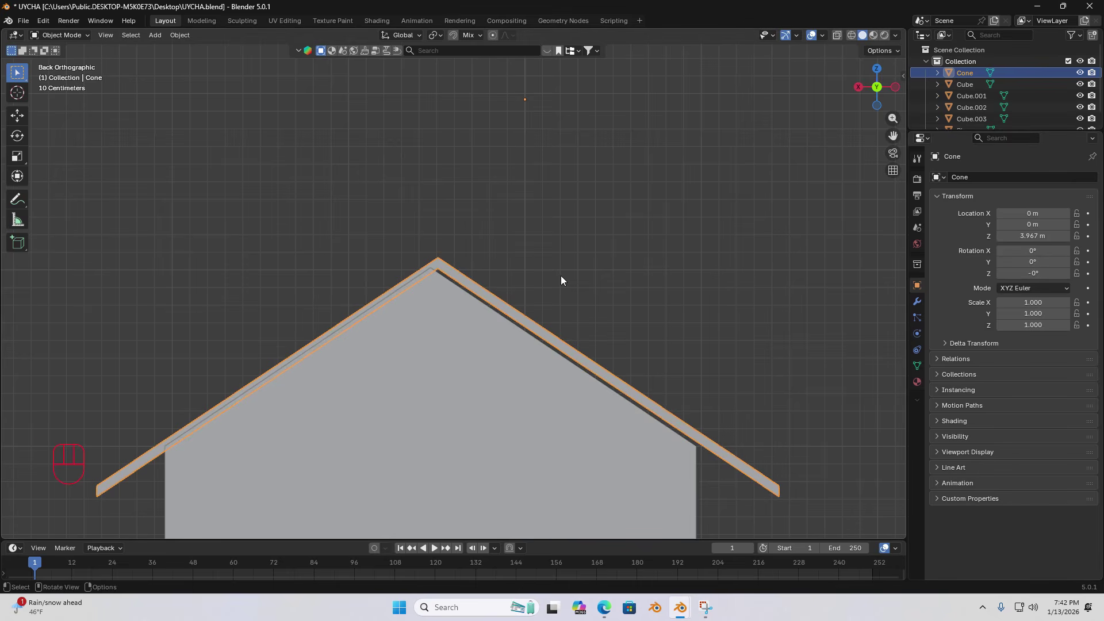
Step: Move the roof along X by about 0.046 m to centre its ridge over the gable peak
key(g)
key(x)
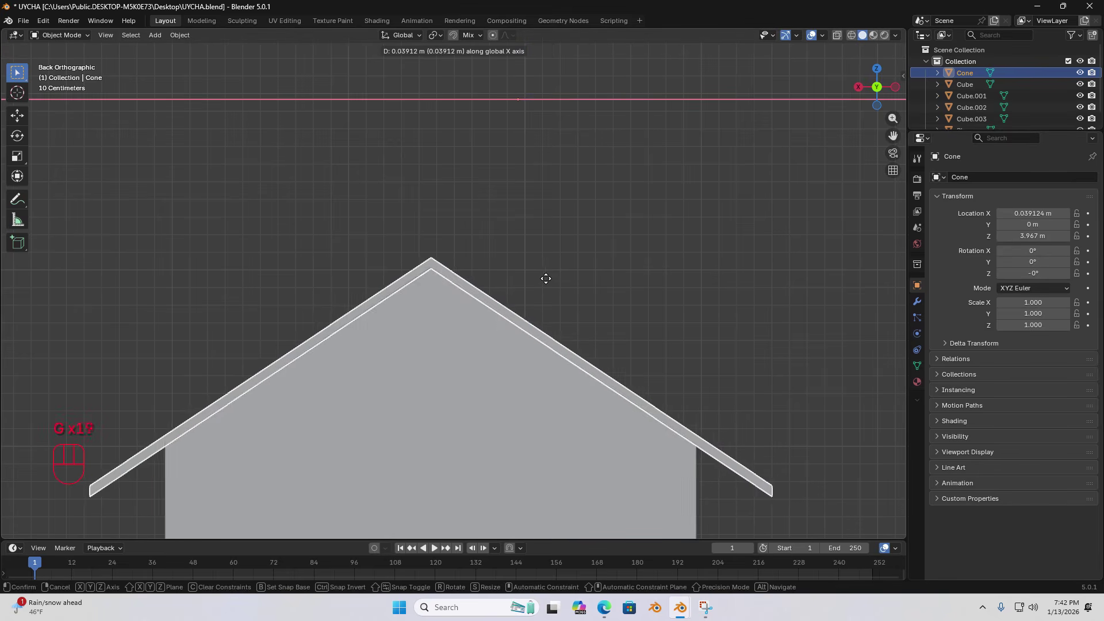
click(543, 278)
Step: Fine-tune the roof's position to about X 0.042 m and Z 3.9715 m so its underside fits the gable wall
scroll(484, 288, up, 4)
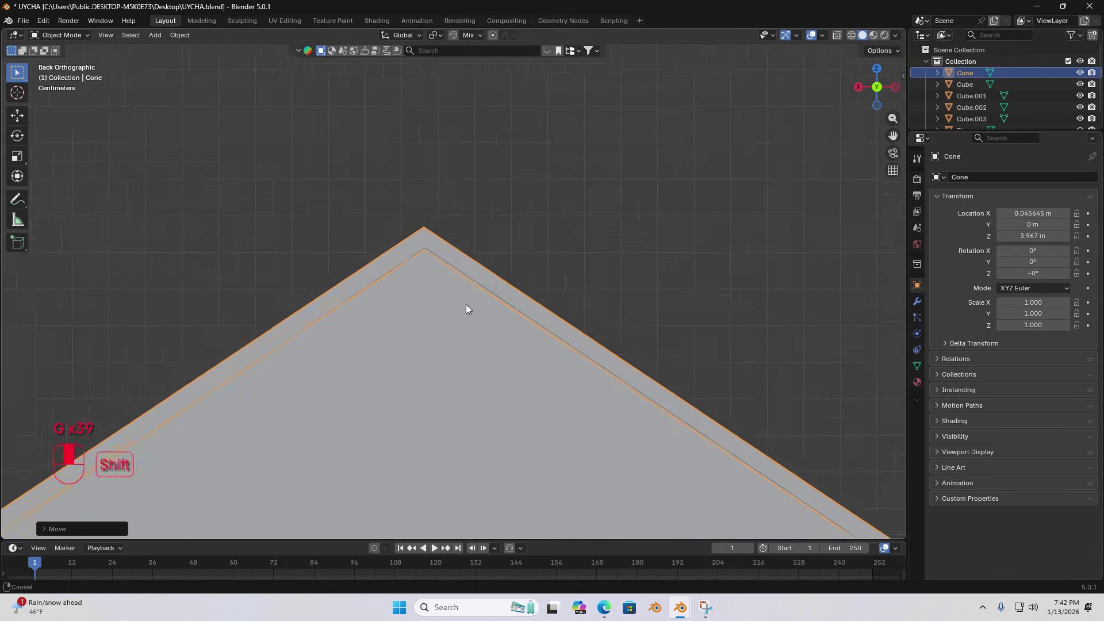
scroll(432, 268, down, 1)
key(g)
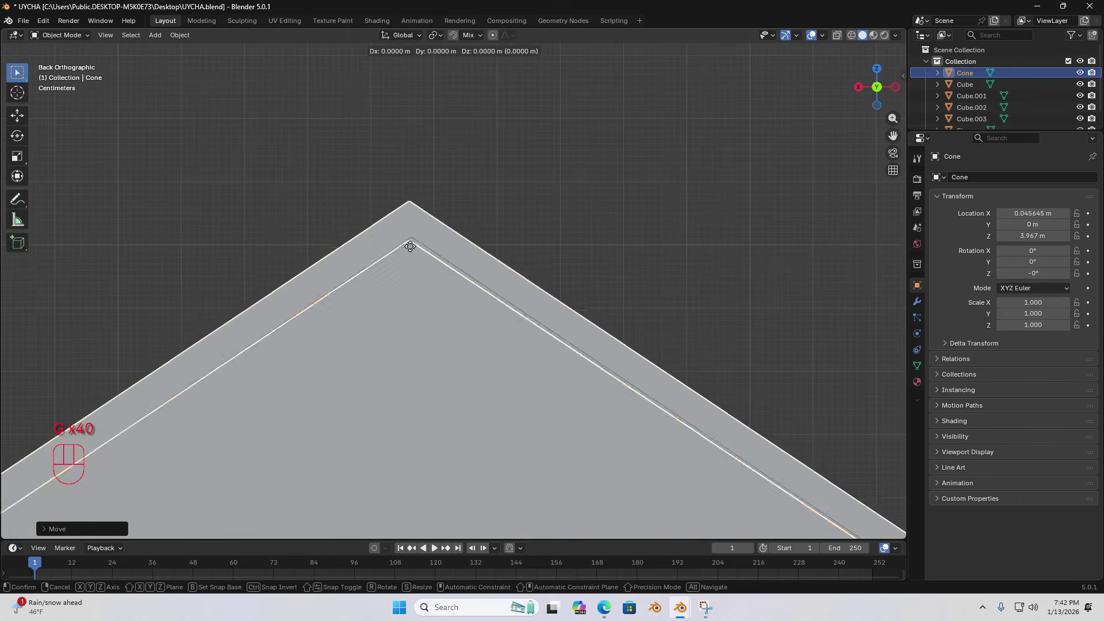
click(412, 240)
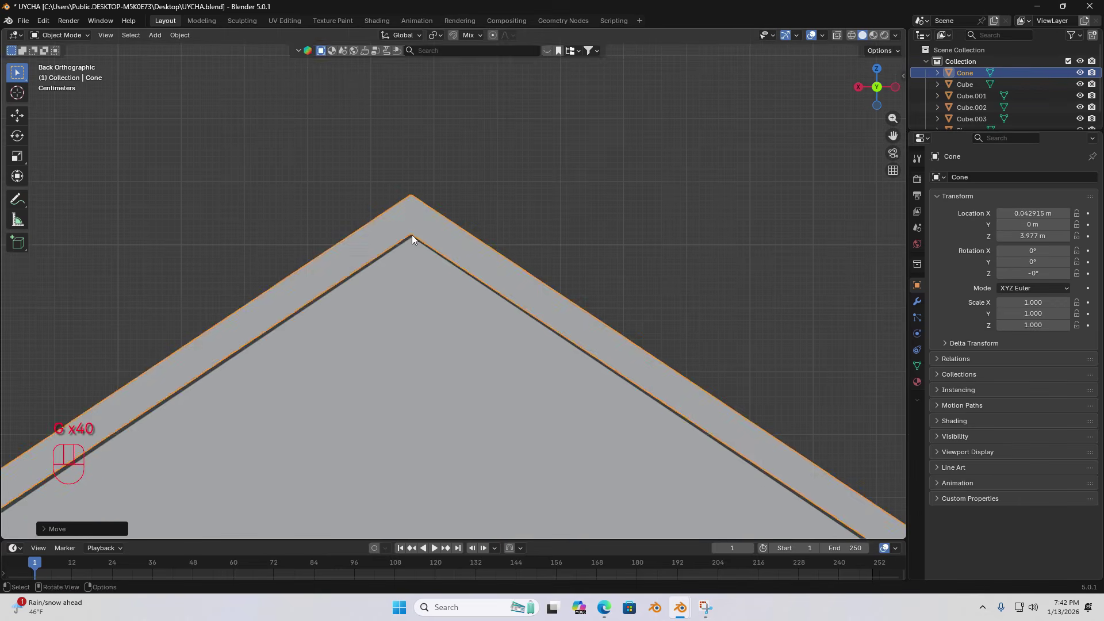
key(g)
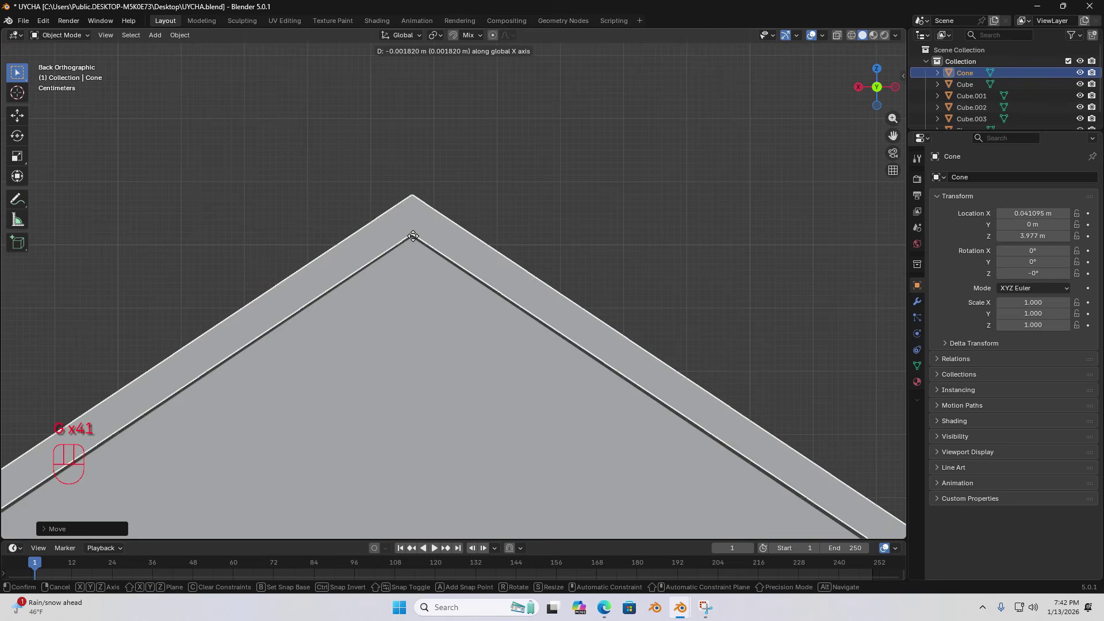
key(g)
key(g)
key(g)
key(g)
key(g)
key(g)
key(g)
key(g)
key(g)
key(g)
key(g)
key(g)
key(g)
key(g)
key(g)
key(g)
key(g)
key(g)
key(g)
key(g)
key(g)
key(g)
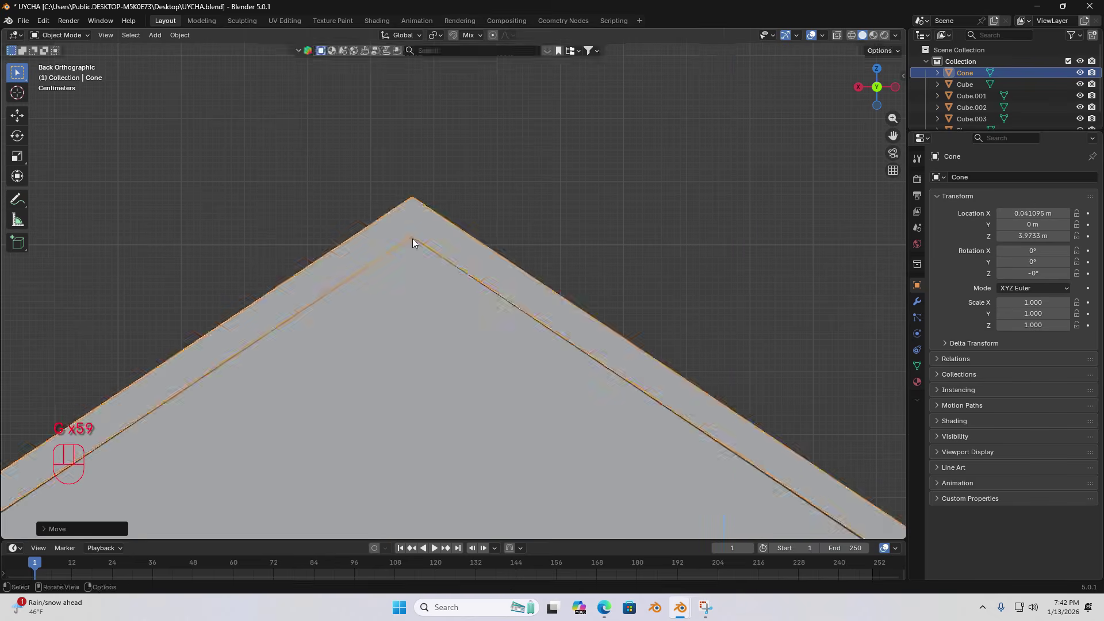
key(g)
key(g)
key(g)
key(g)
key(g)
key(g)
key(g)
key(g)
key(g)
key(g)
key(g)
key(g)
key(g)
key(g)
key(g)
key(g)
key(g)
key(g)
key(g)
key(g)
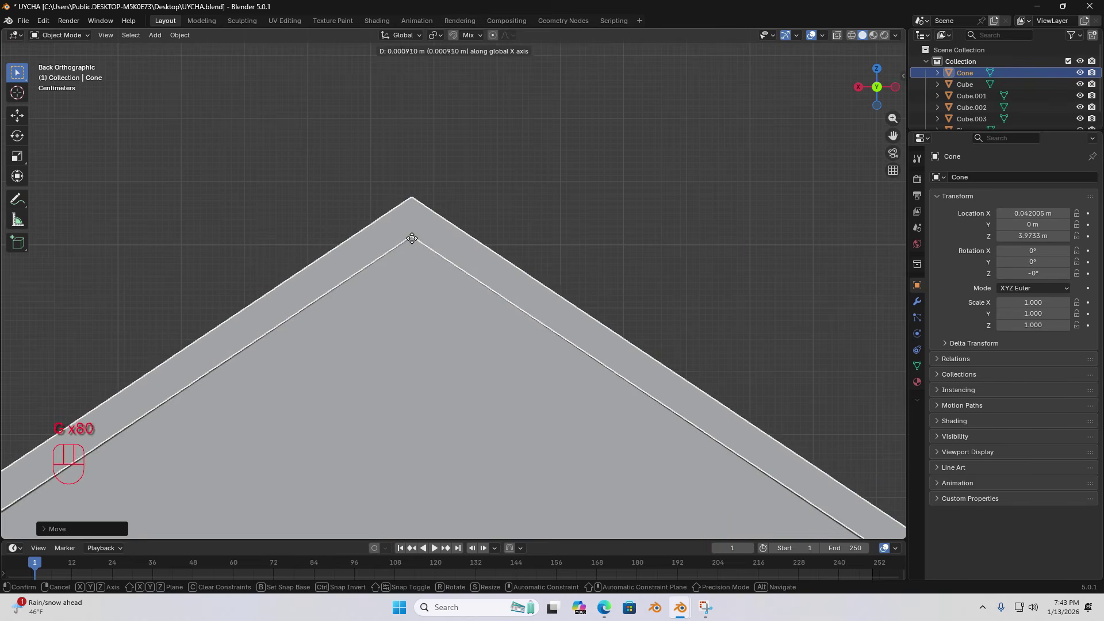
key(g)
key(g)
key(g)
key(g)
click(412, 240)
scroll(412, 240, down, 2)
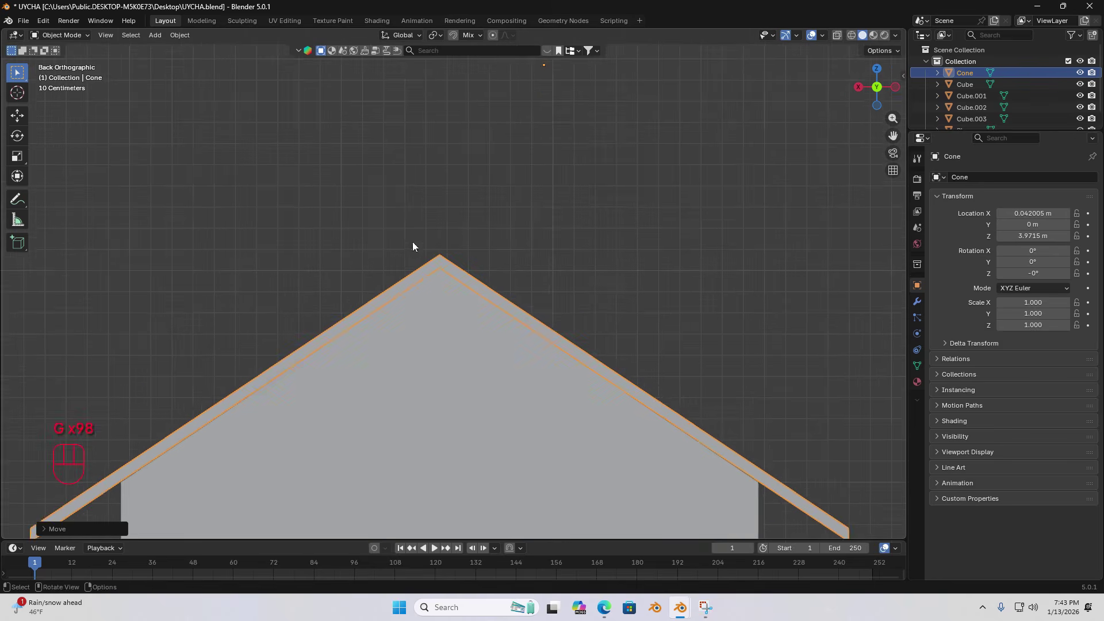
Step: Edit the opposite end wall, Cube.002, in face select mode and select its narrow top face
click(603, 317)
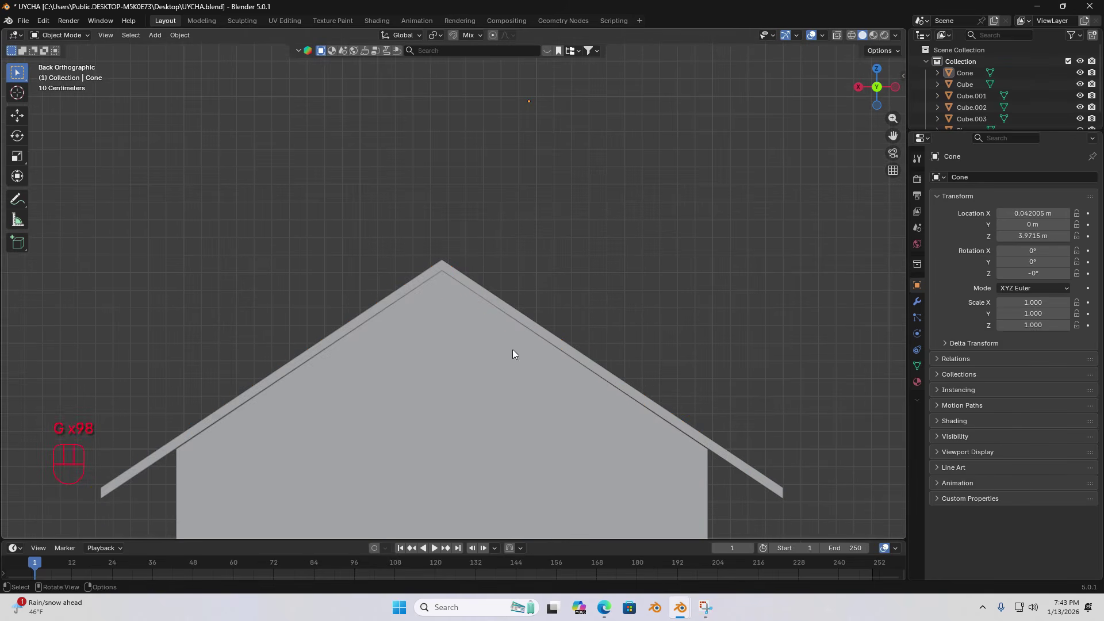
key(Tab)
key(Tab)
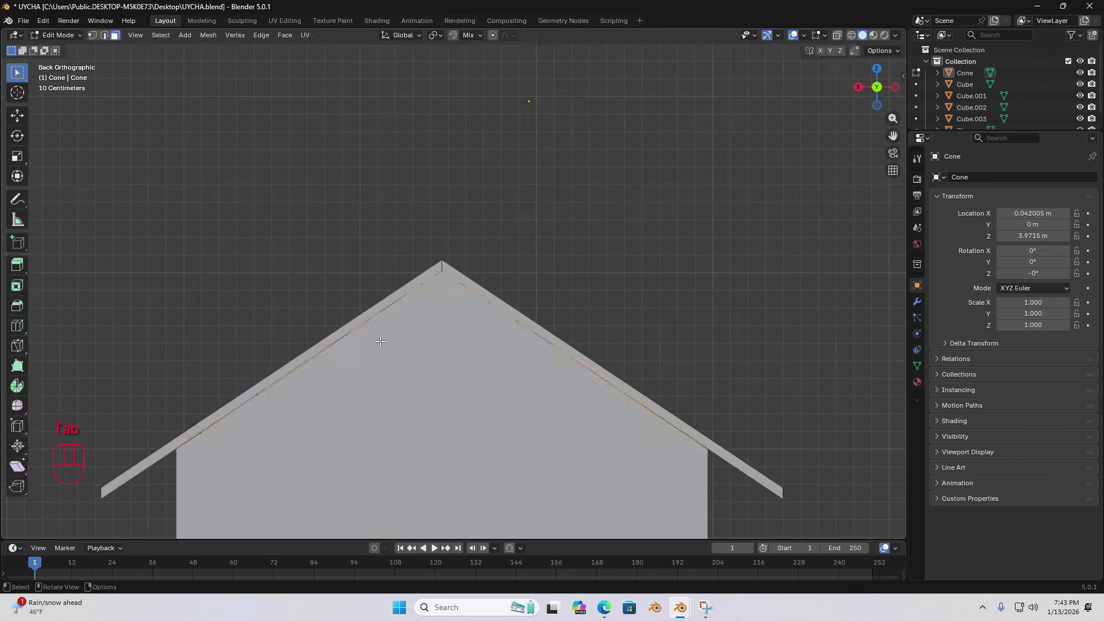
middle_drag(379, 314, 400, 401)
click(395, 377)
click(395, 390)
key(Tab)
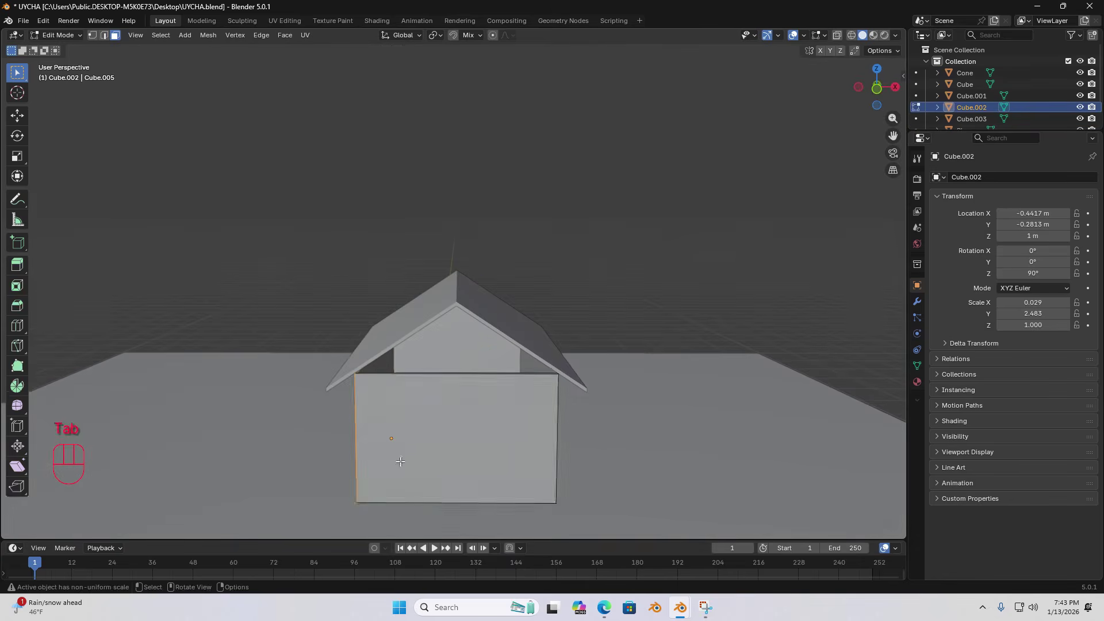
scroll(344, 403, up, 5)
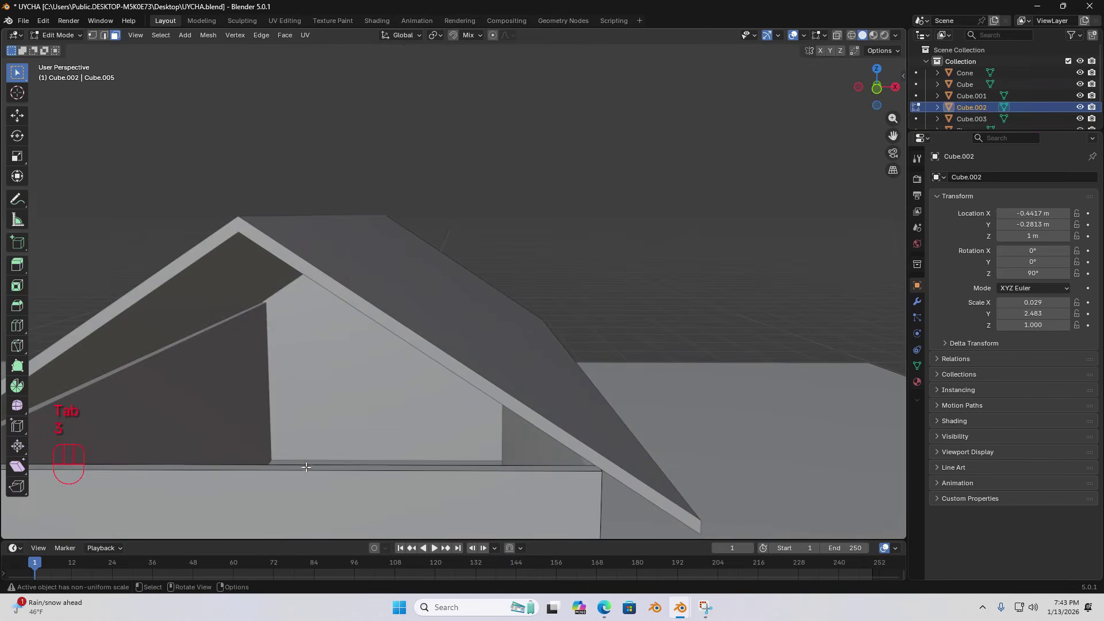
click(306, 467)
Step: Extrude the top face of Cube.002 upward along Z to the underside of the roof ridge in front view
click(878, 93)
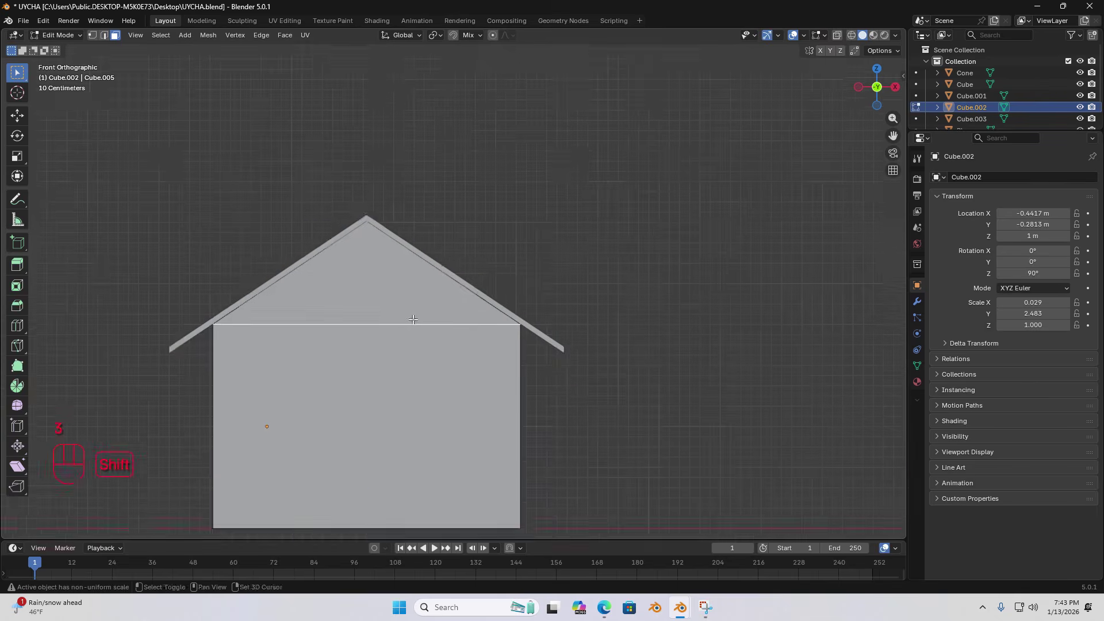
scroll(423, 351, up, 4)
key(e)
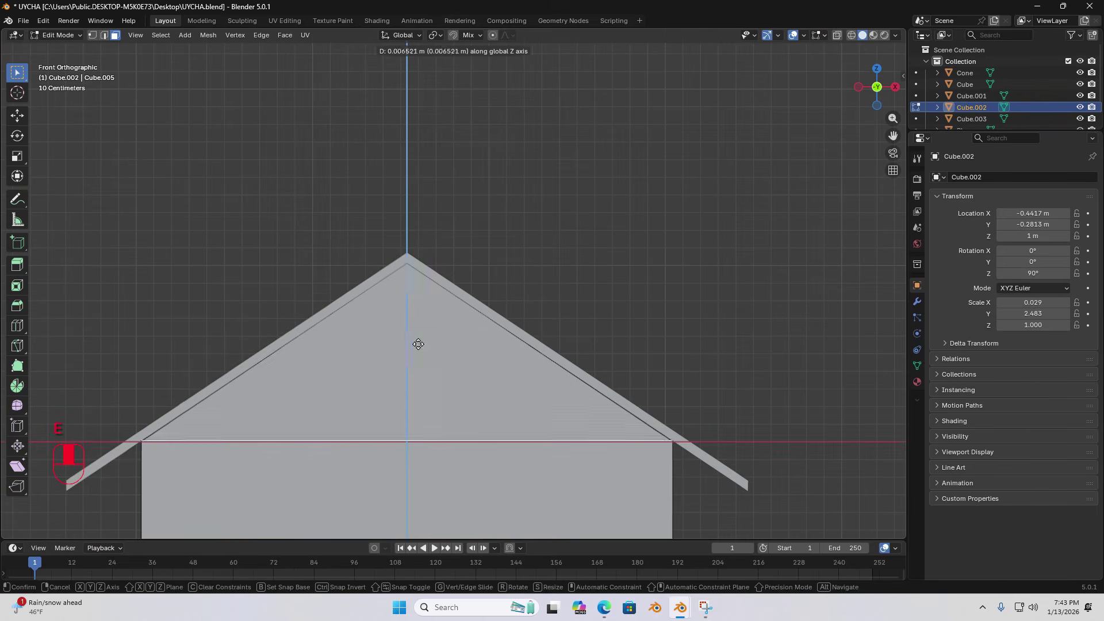
click(402, 263)
Step: Scale the extruded top face of Cube.002 along X down to a gable peak and return to Object Mode
key(s)
key(x)
key(s)
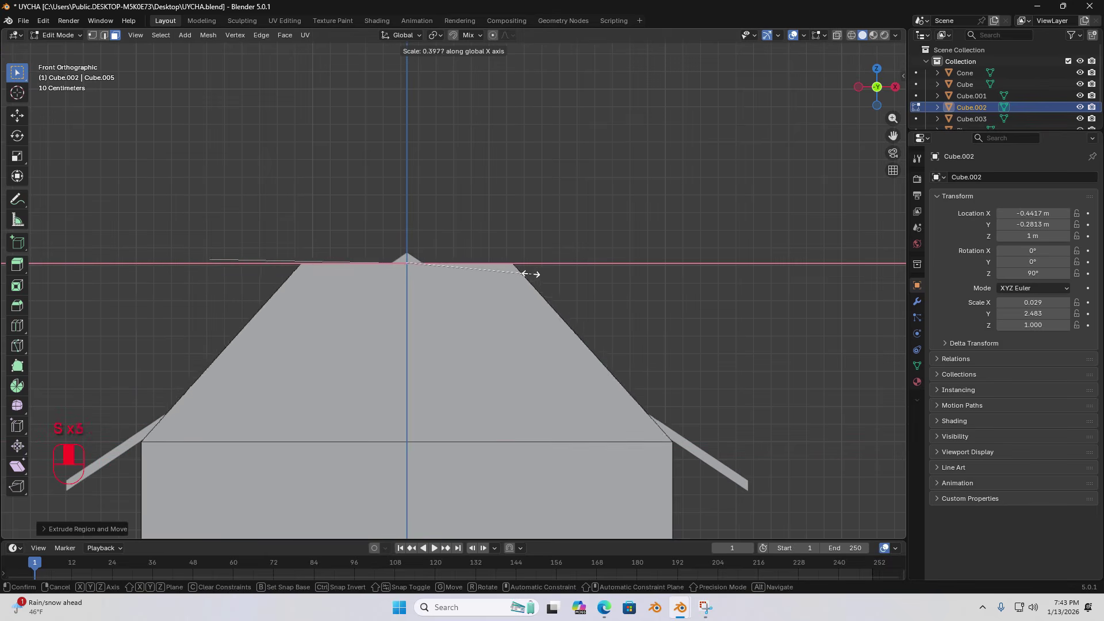
key(ctrl)
click(407, 265)
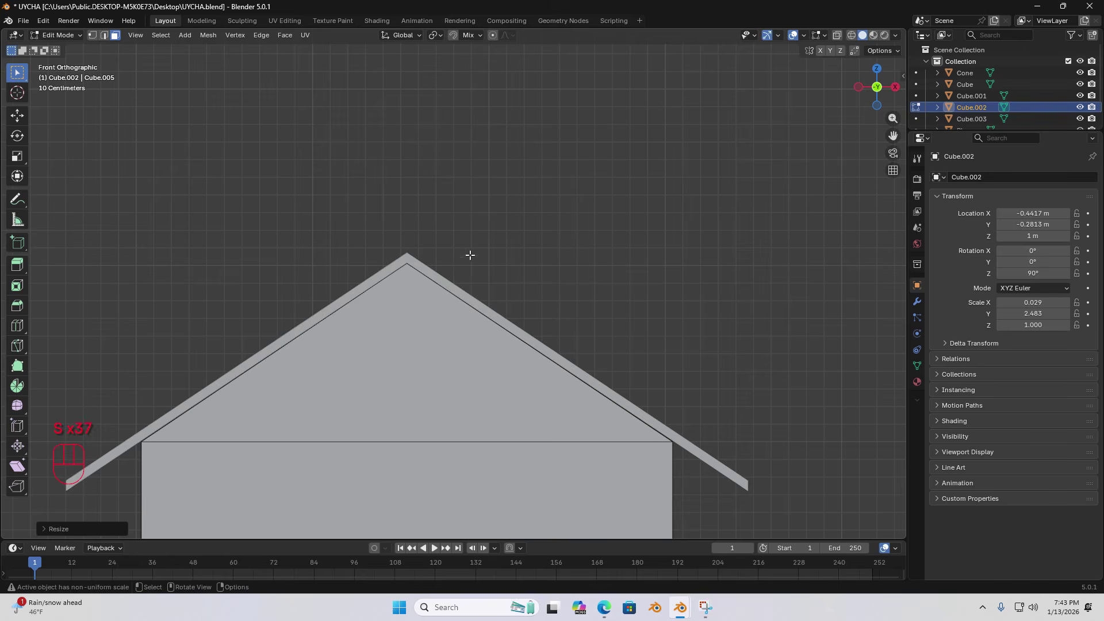
key(Tab)
Step: Deselect everything and examine the closed gable ends and the roof's fit from all sides of the house
middle_drag(427, 313, 504, 352)
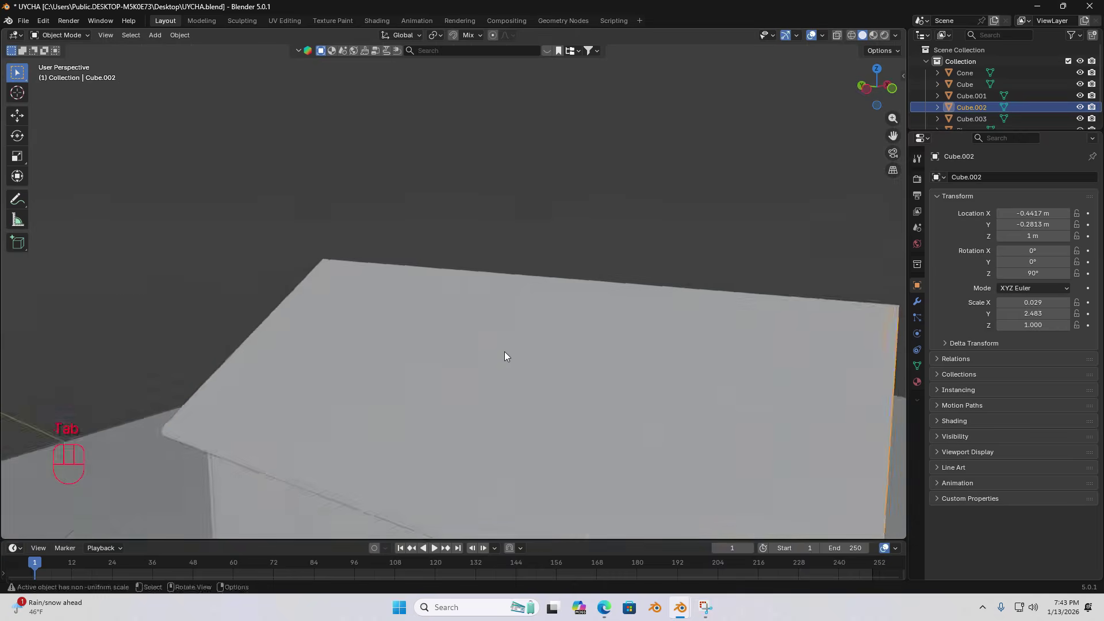
scroll(423, 343, down, 5)
middle_drag(423, 343, 407, 261)
click(407, 261)
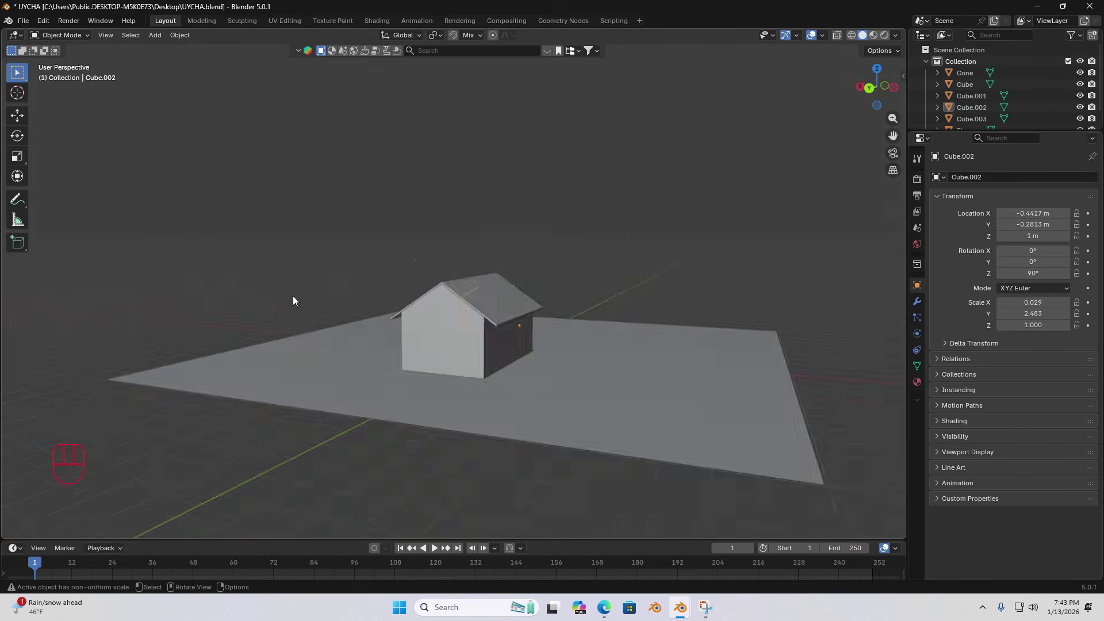
middle_drag(292, 295, 565, 300)
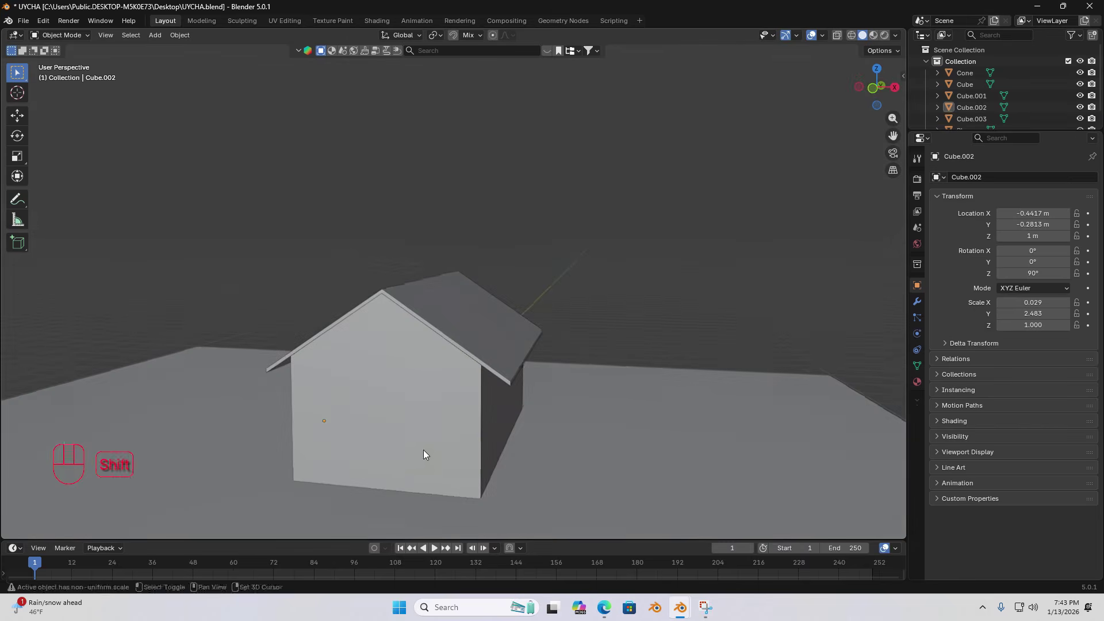
shift+middle_drag(423, 450, 476, 353)
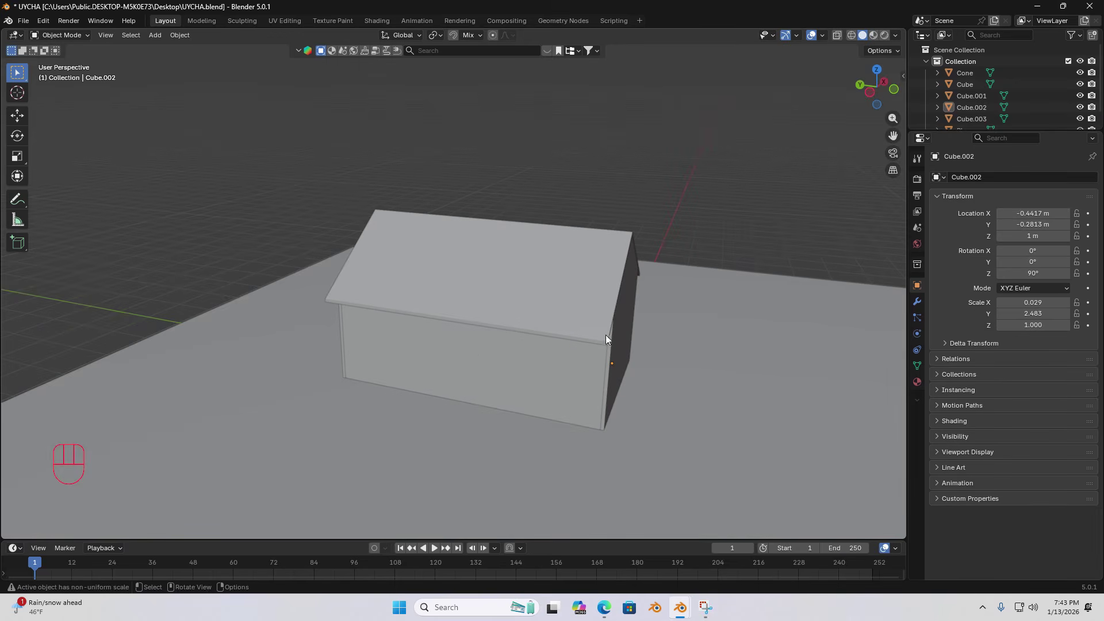
middle_drag(671, 308, 514, 371)
scroll(520, 356, up, 2)
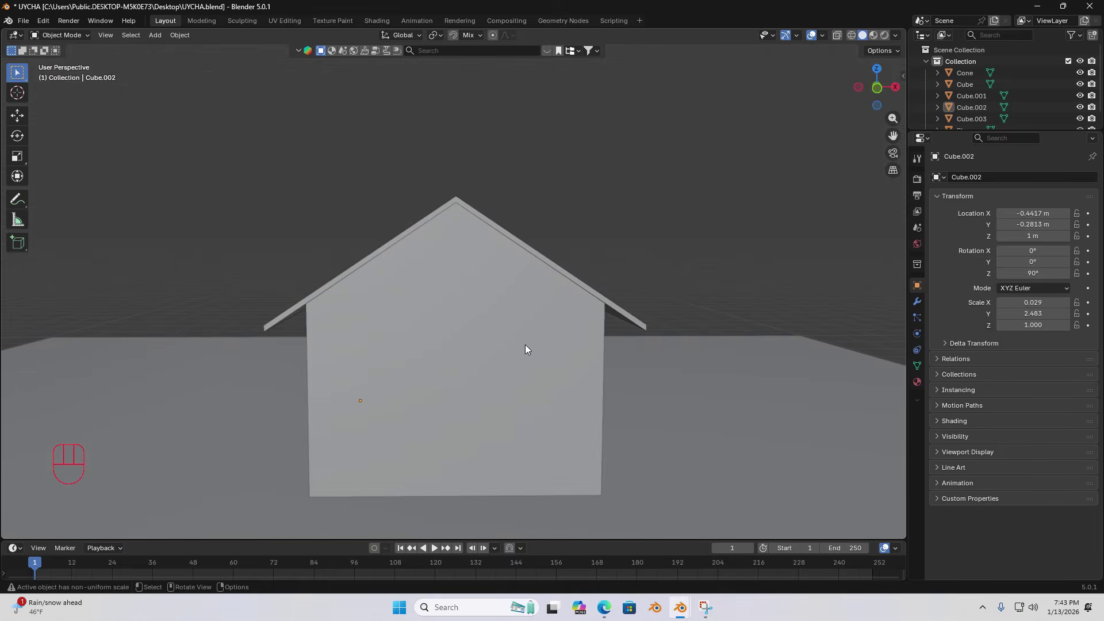